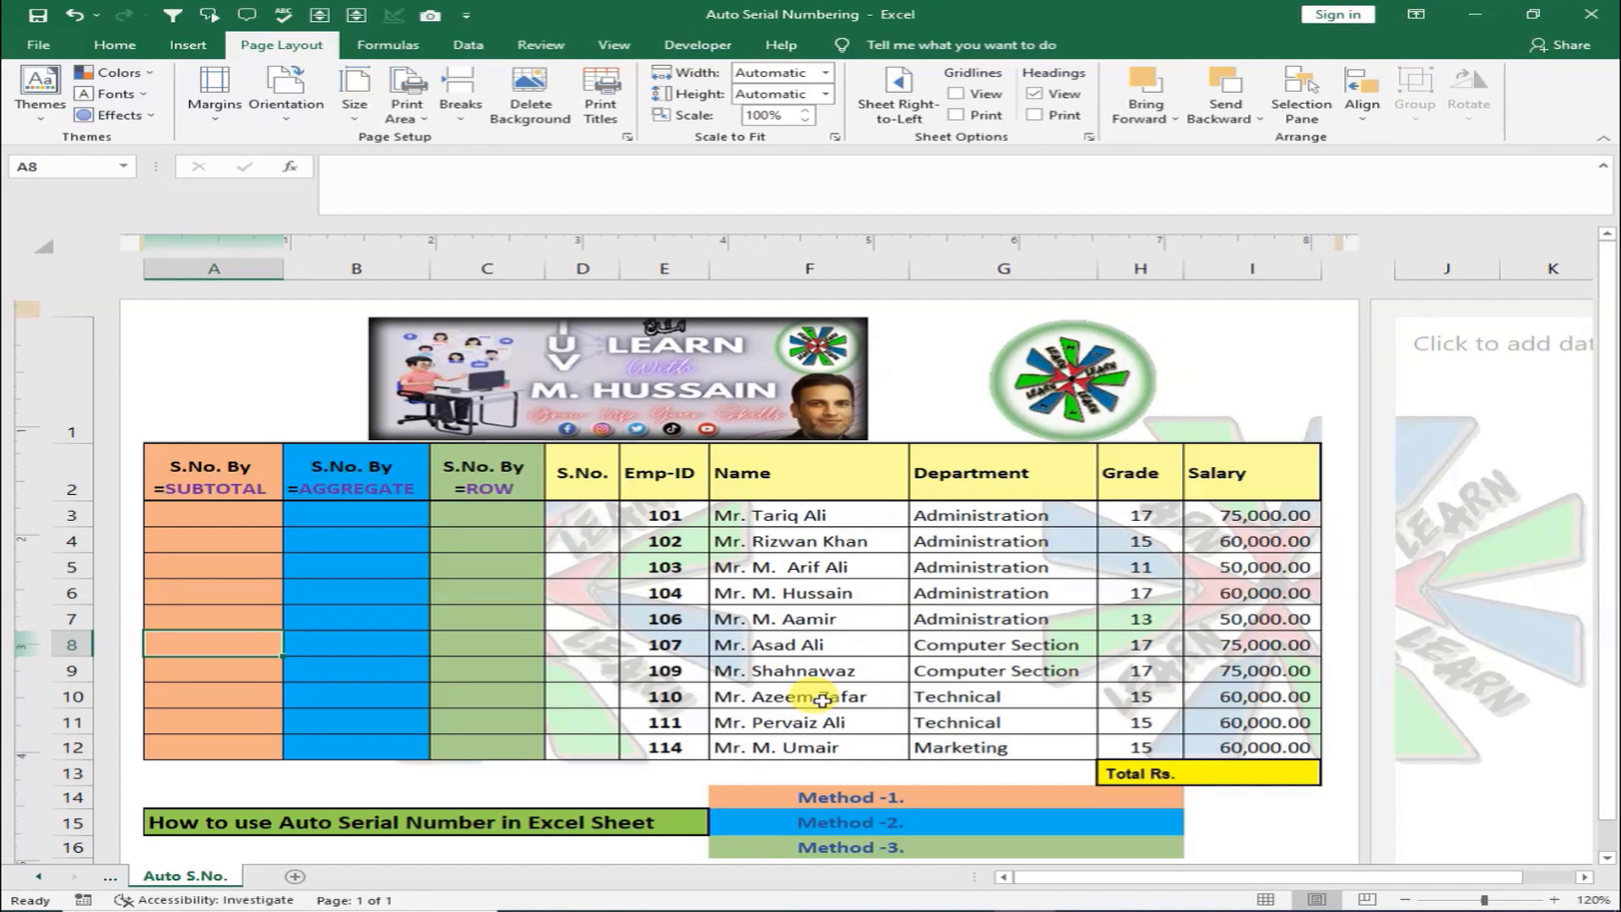
- Enter 1 and 2 in D3 and D4 of the S.No. column and continue the series down to D12
click(587, 512)
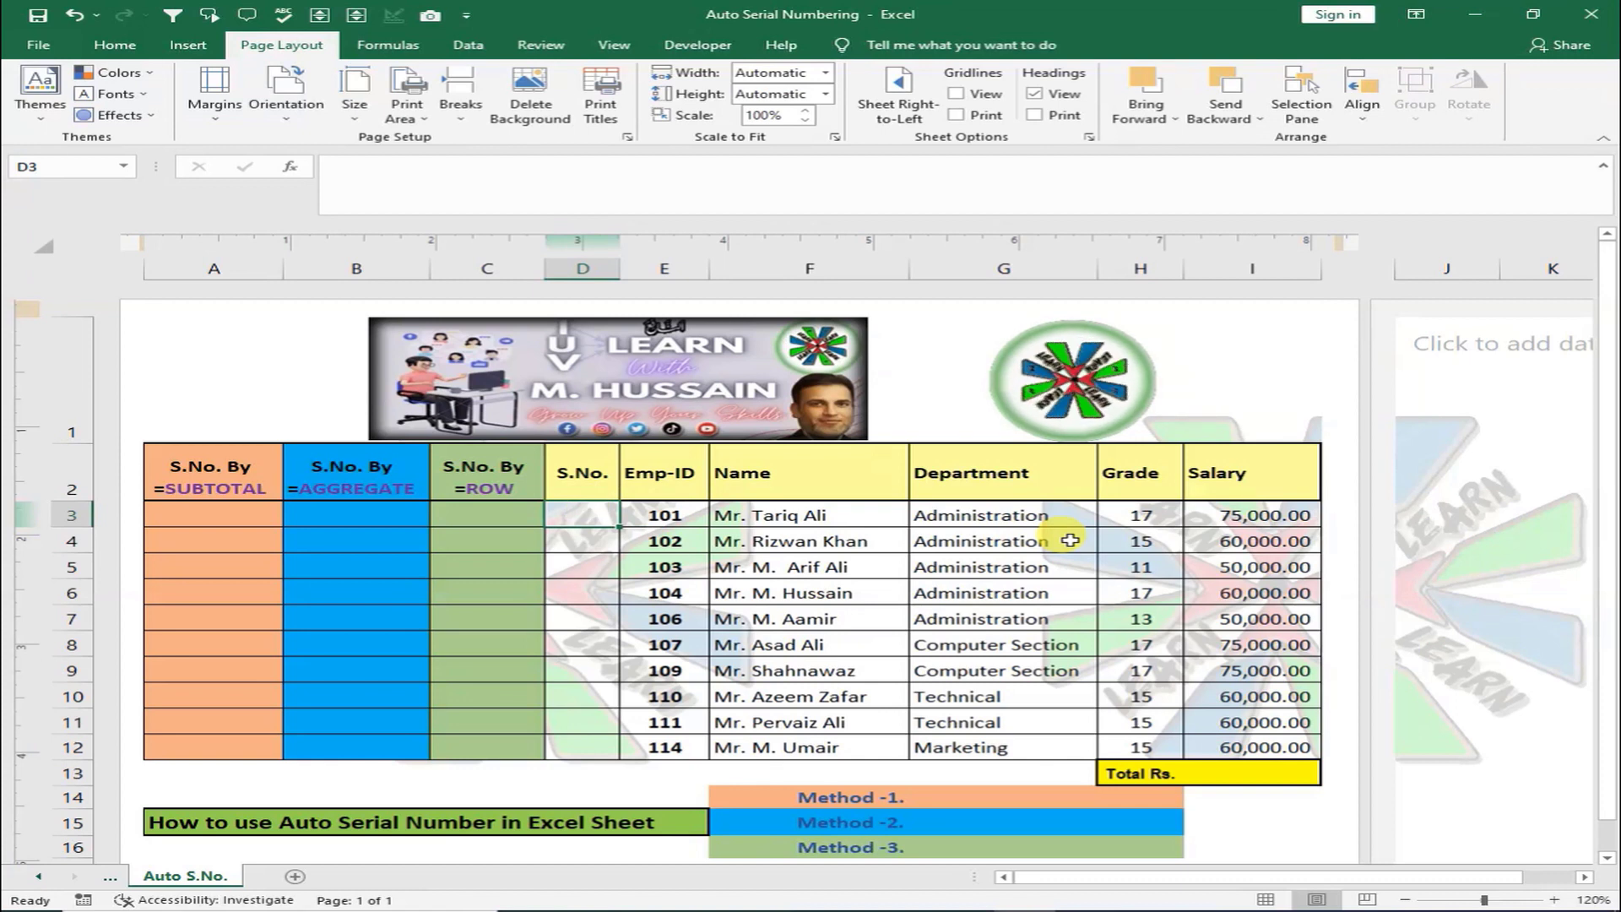
text(1)
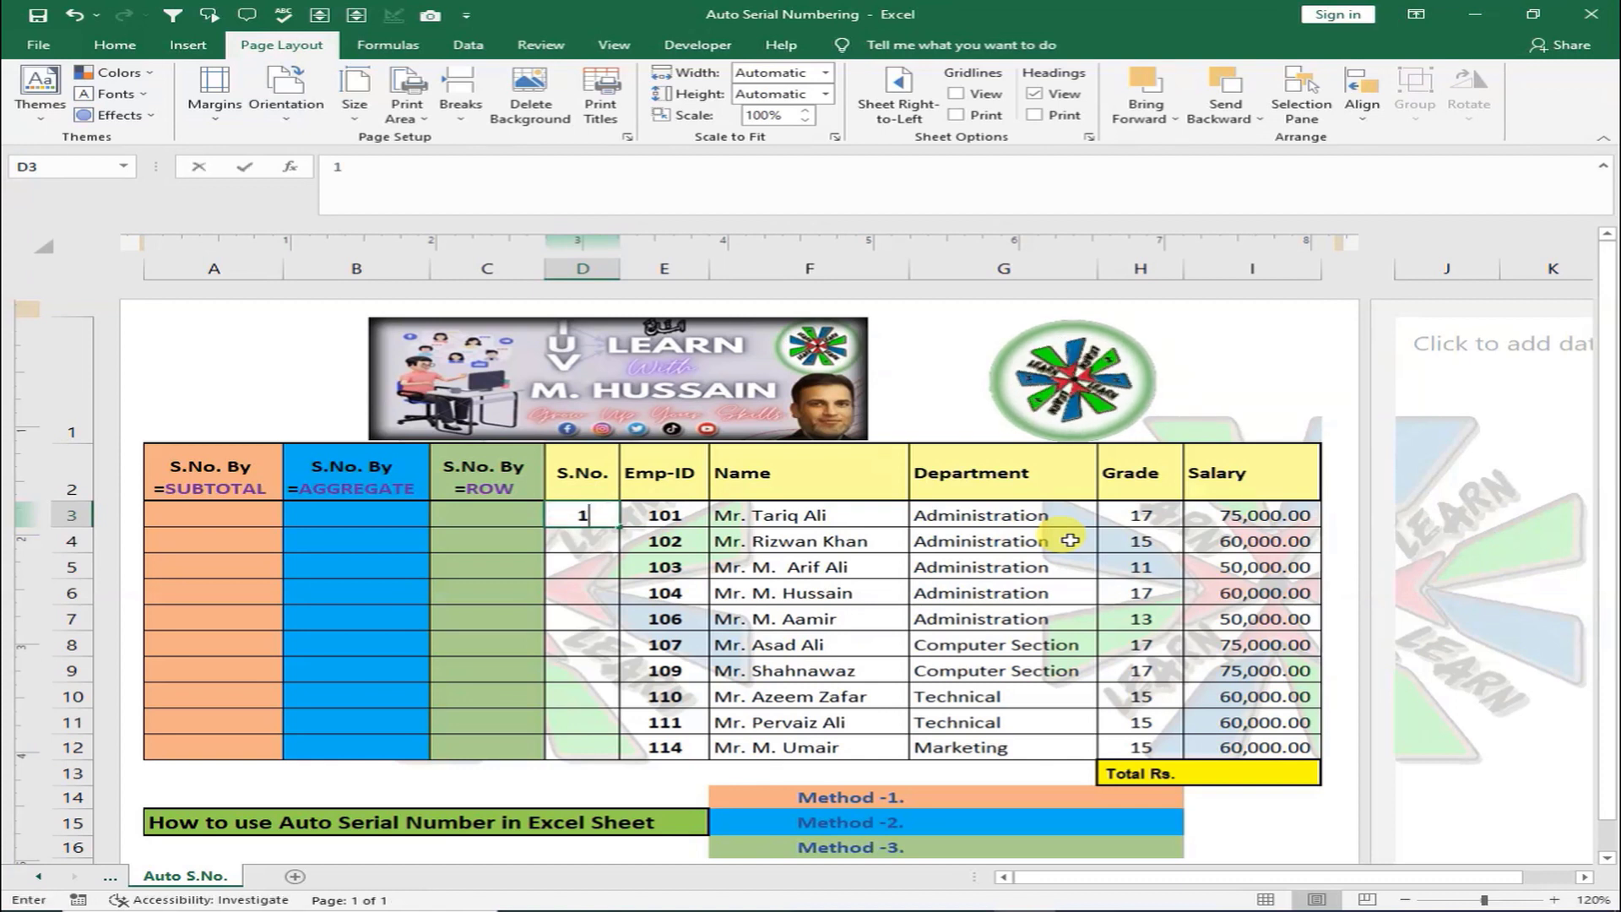
key(Return)
text(2)
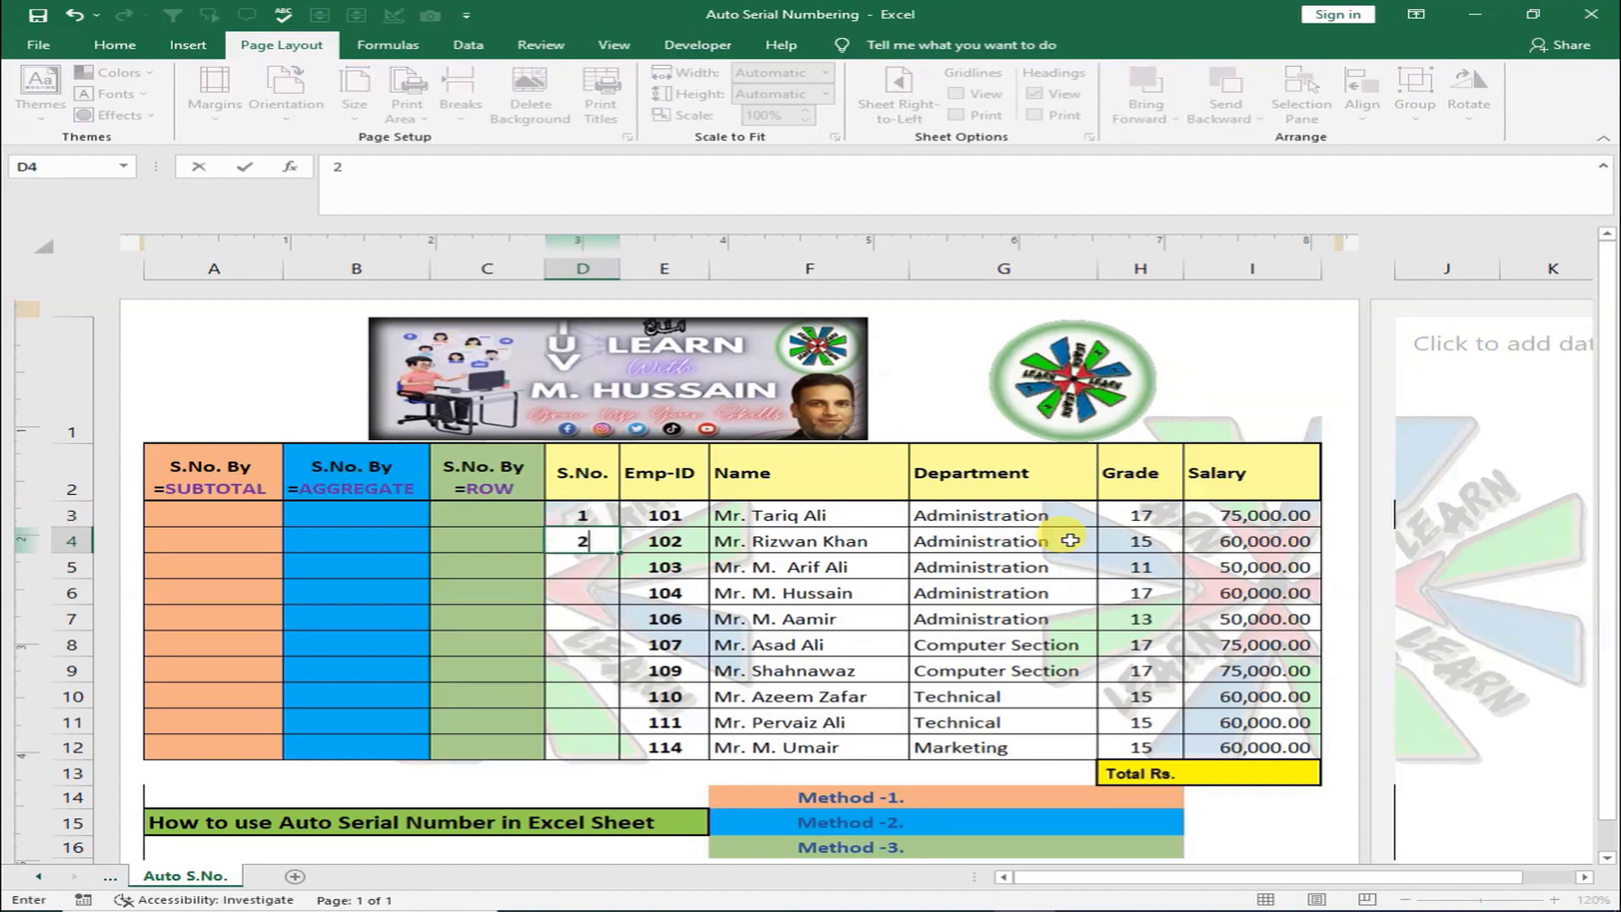
key(Return)
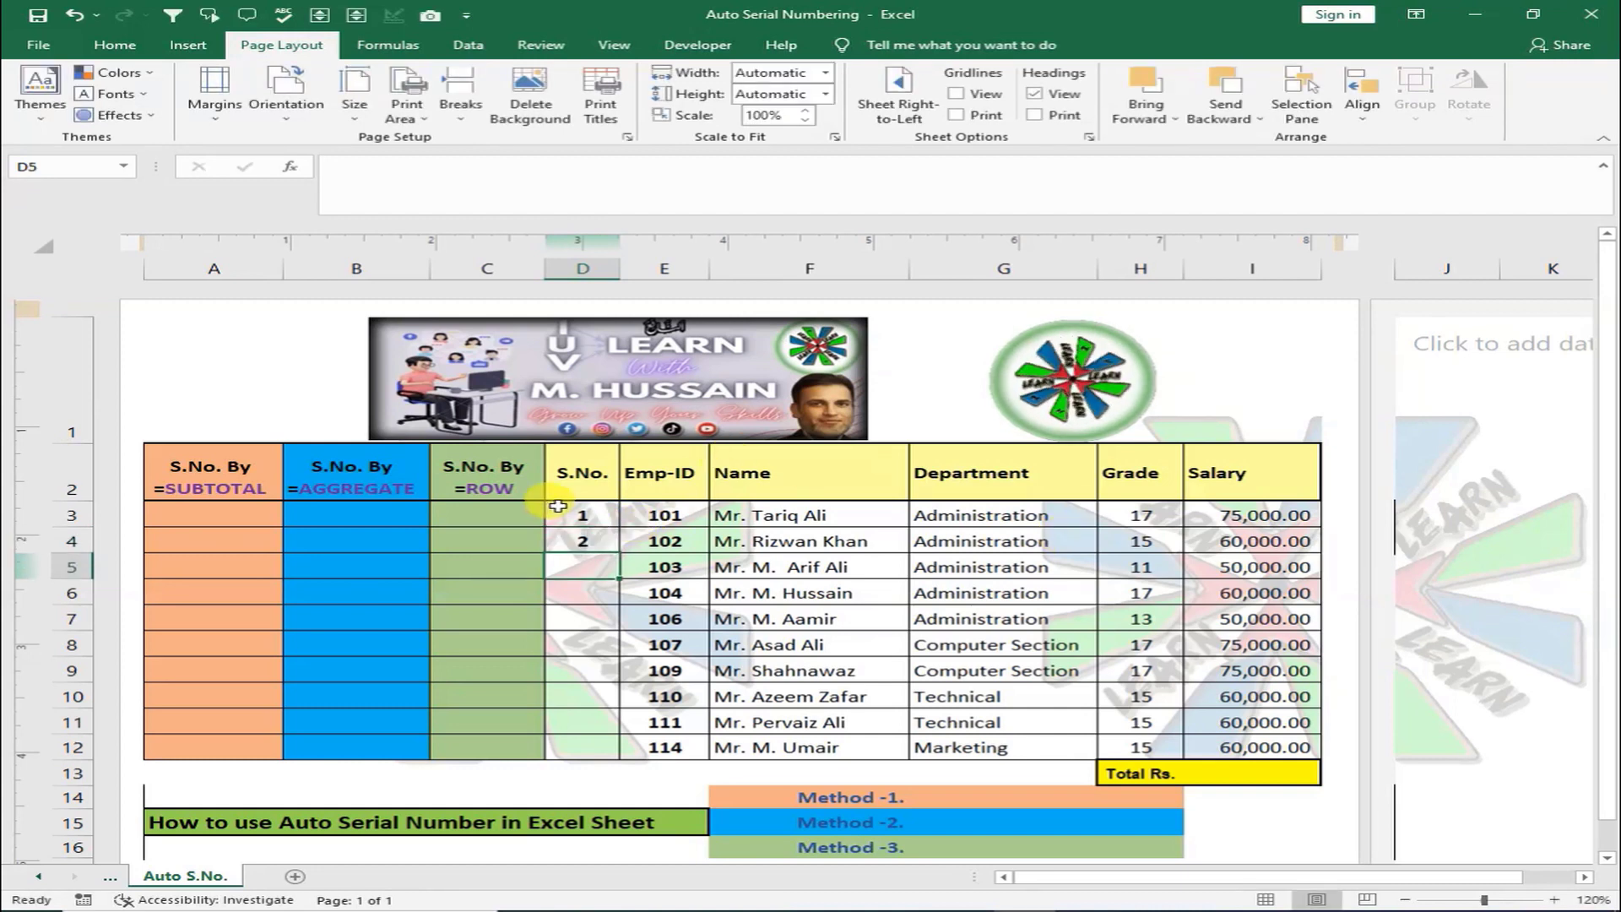
drag(583, 516, 629, 739)
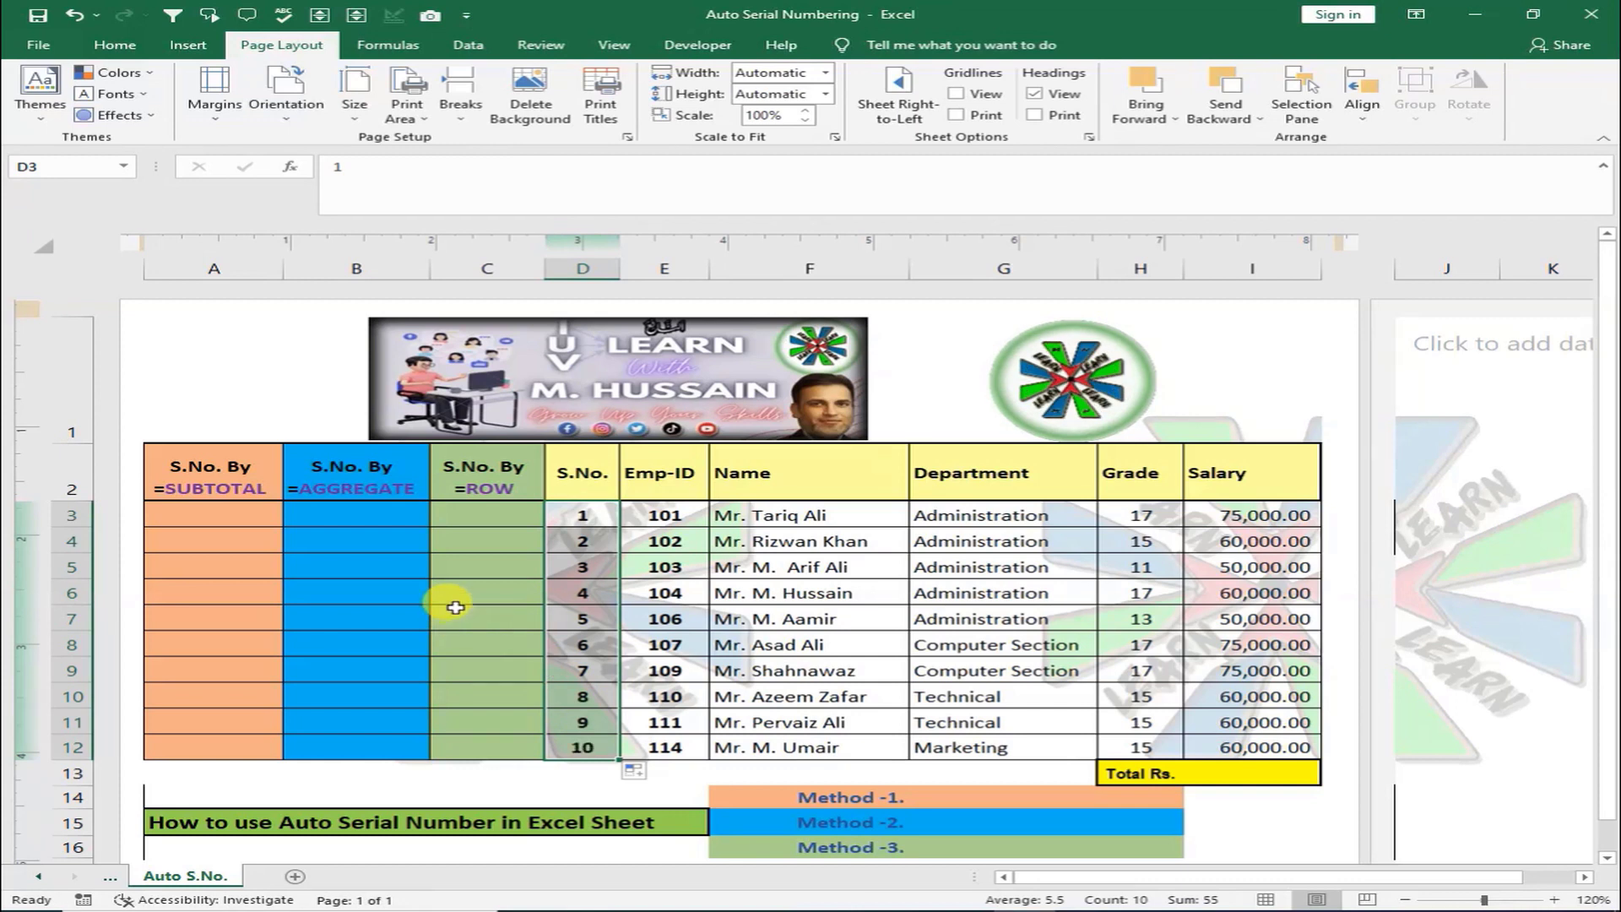
click(456, 613)
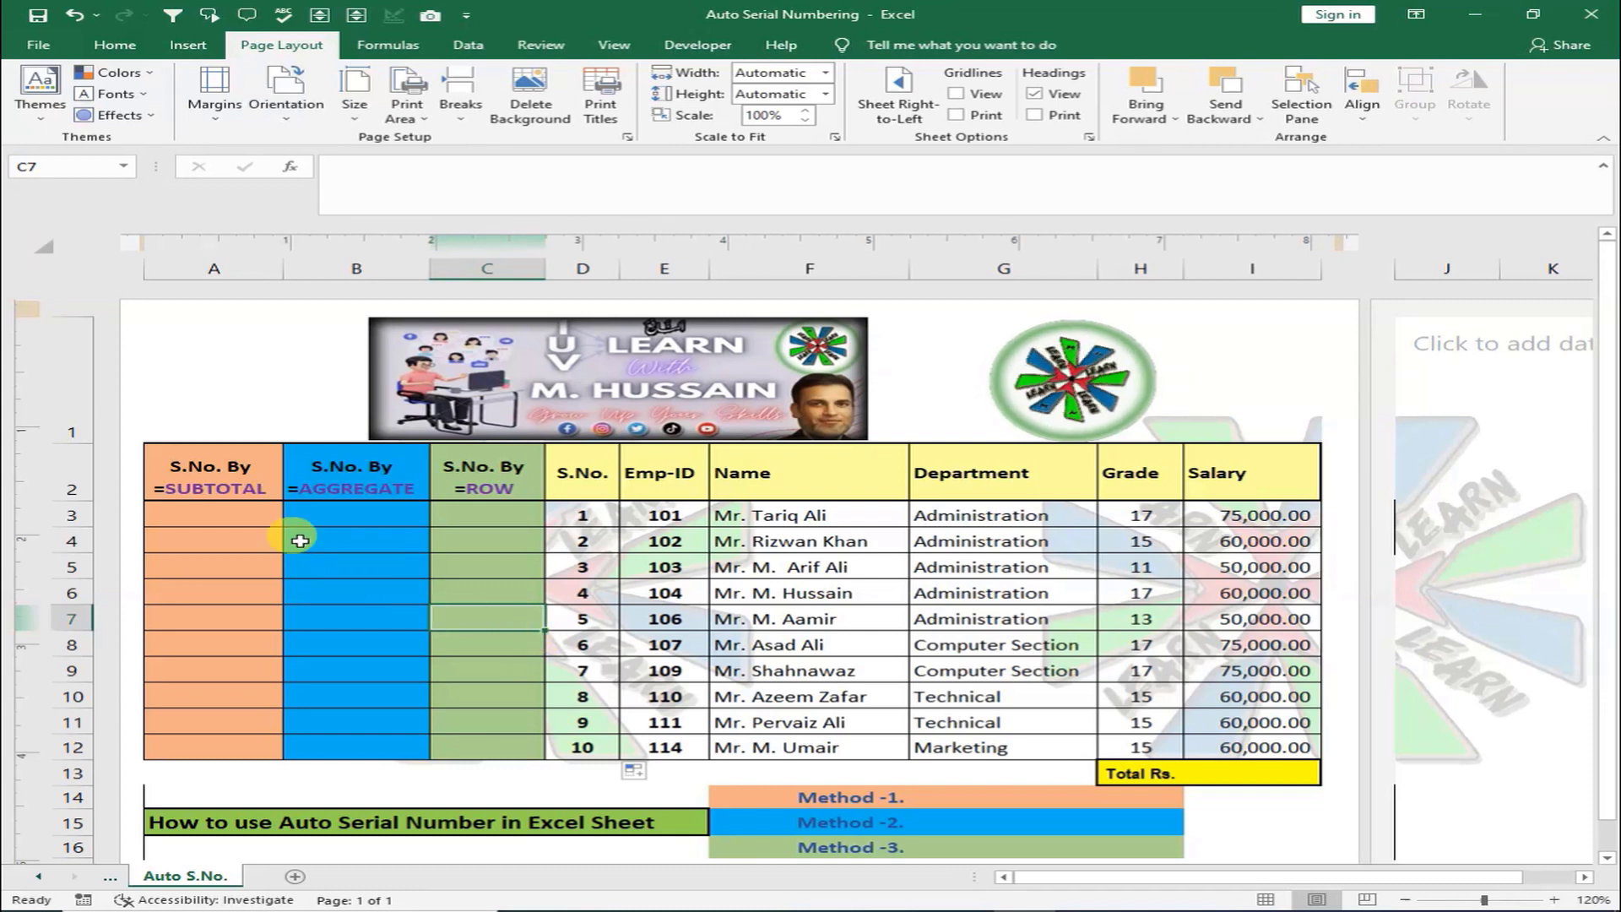
- Enter the formula =SUBTOTAL(103,E3:E3) in cell A3, using function 103 - COUNTA on the first Emp-ID
click(241, 518)
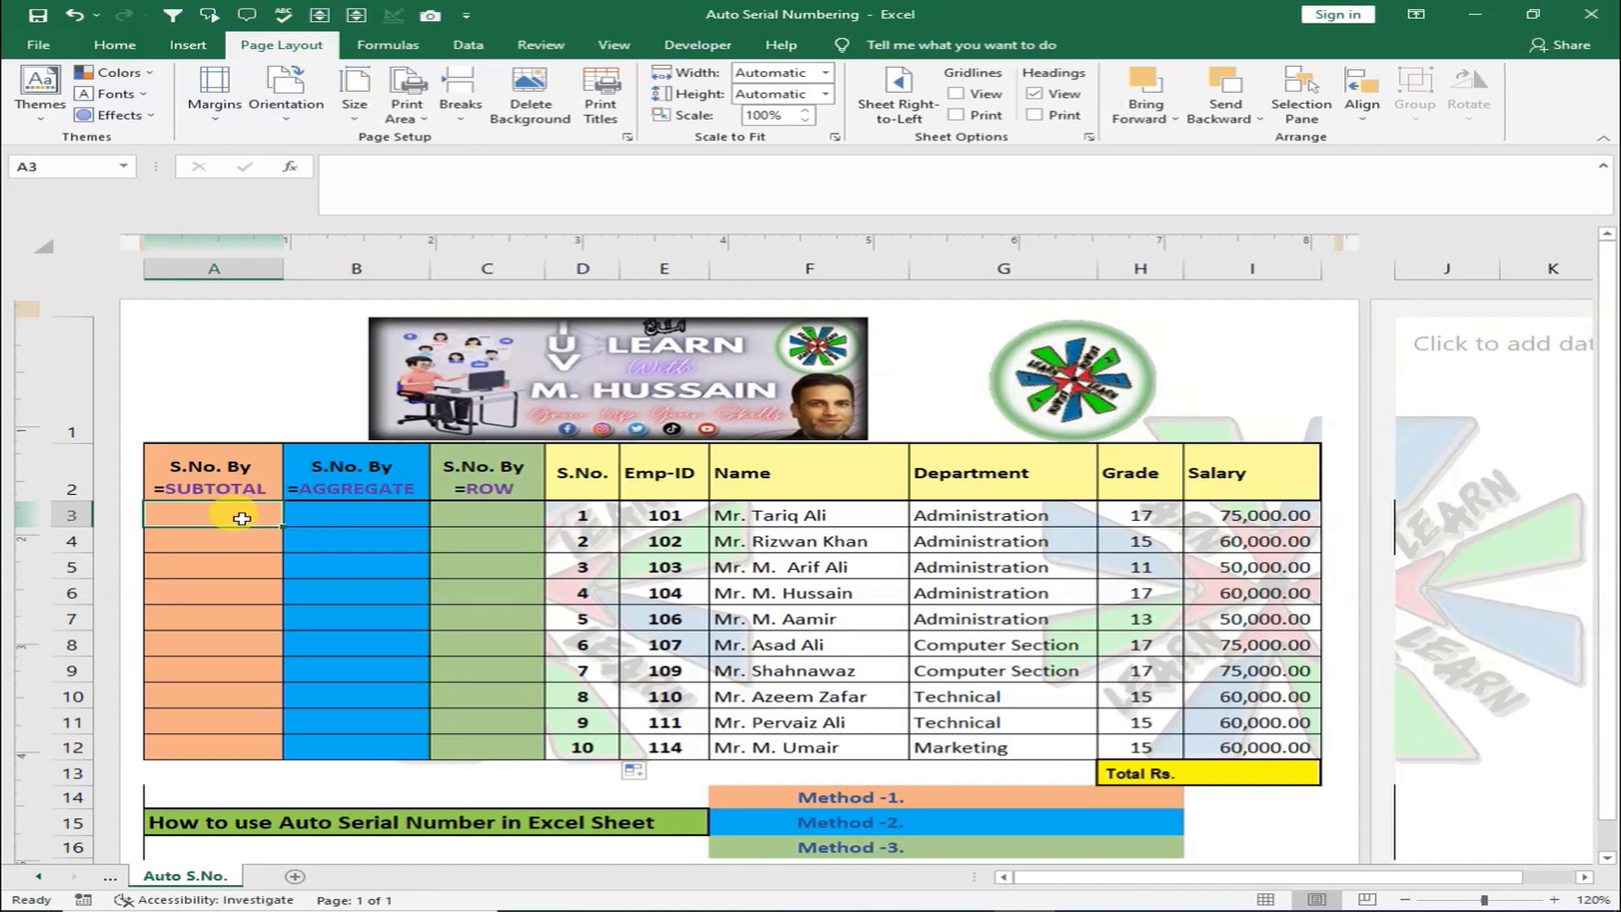
text(=)
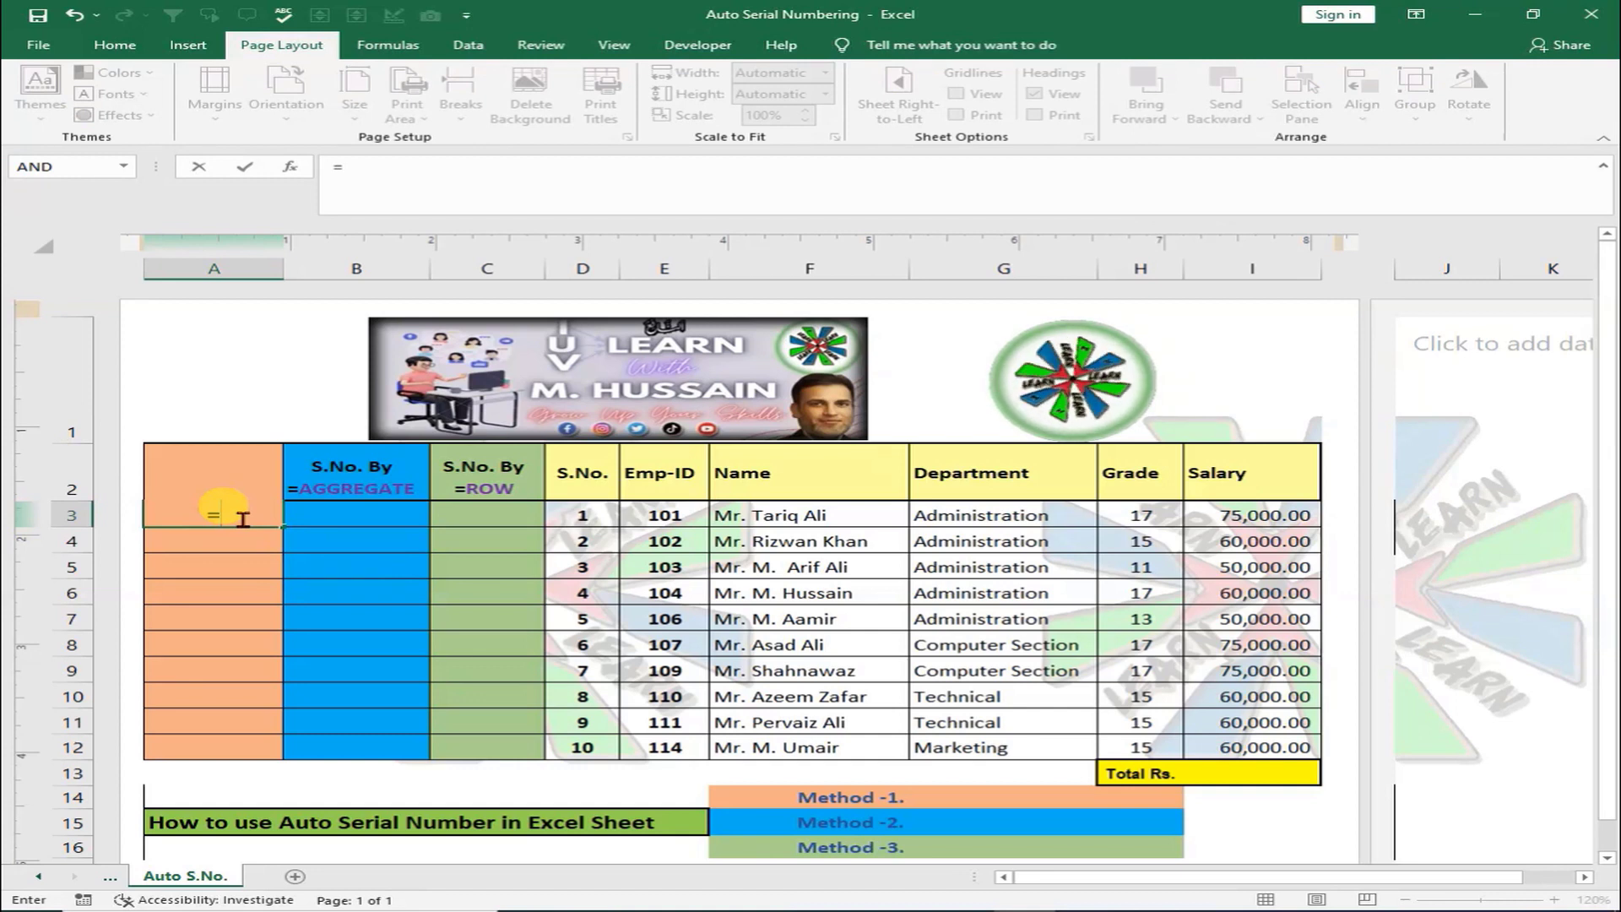
text(SUB)
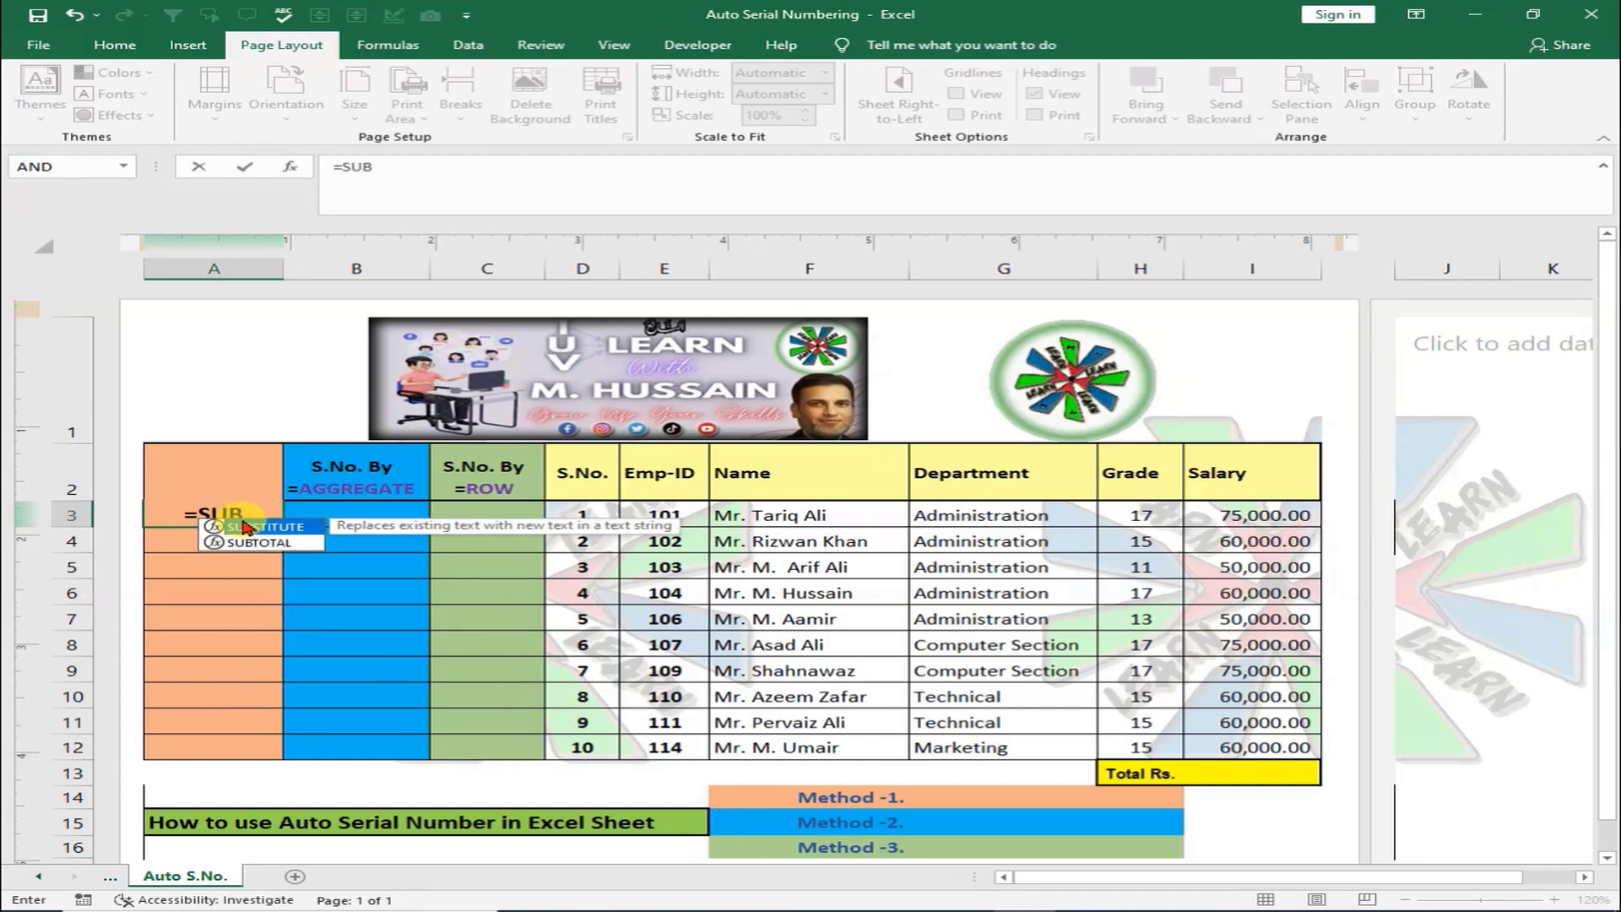
double_click(250, 542)
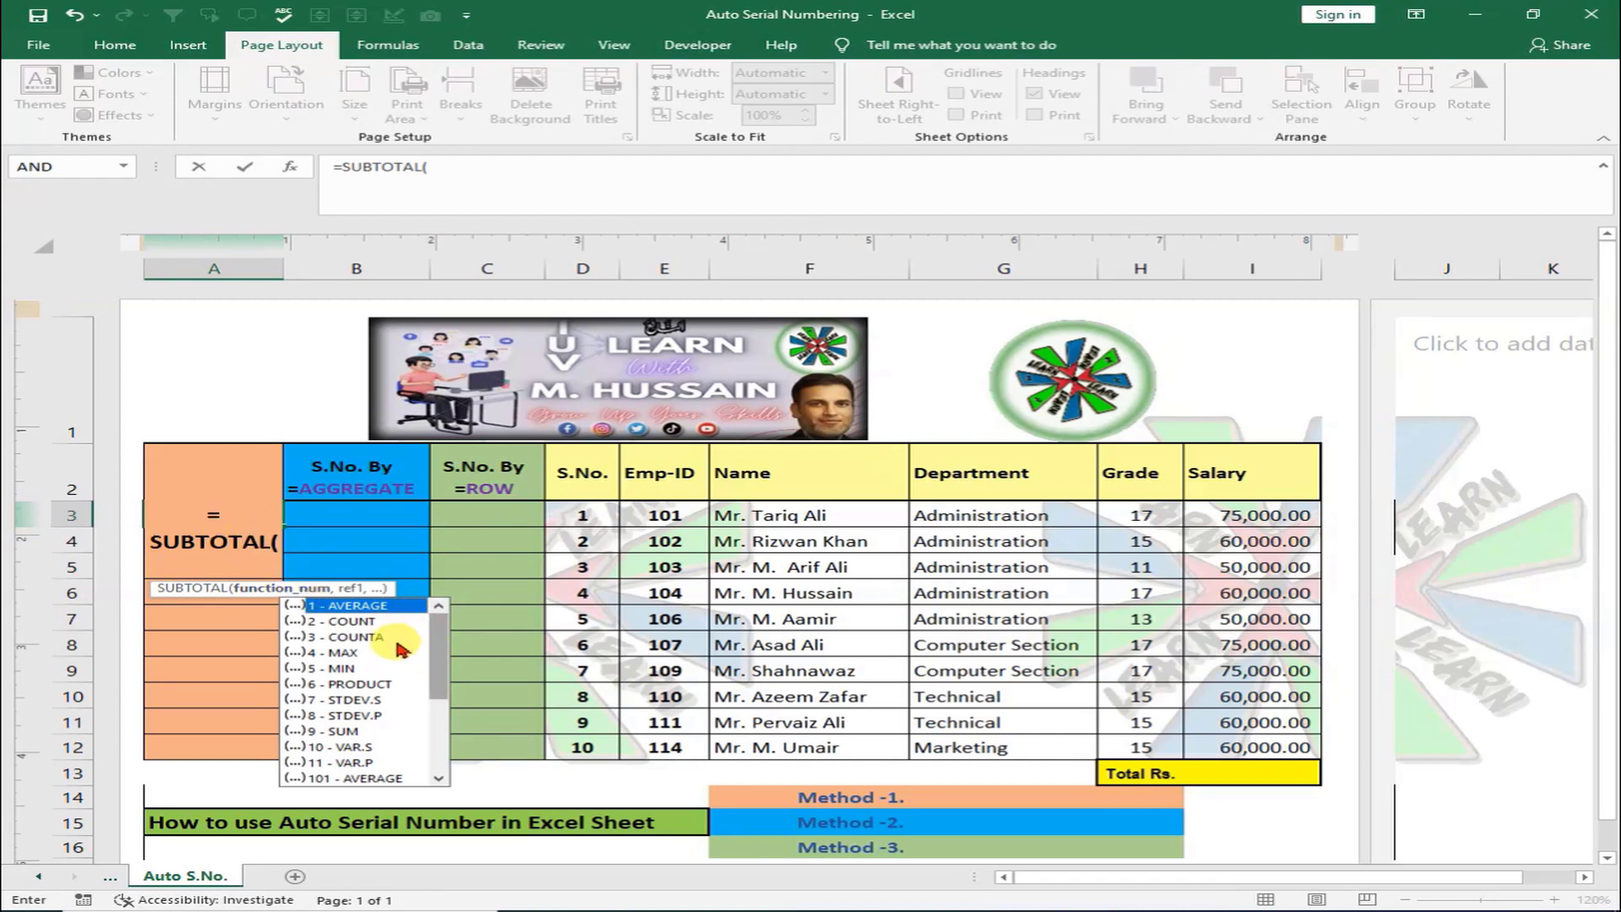
scroll(445, 642, down, 3)
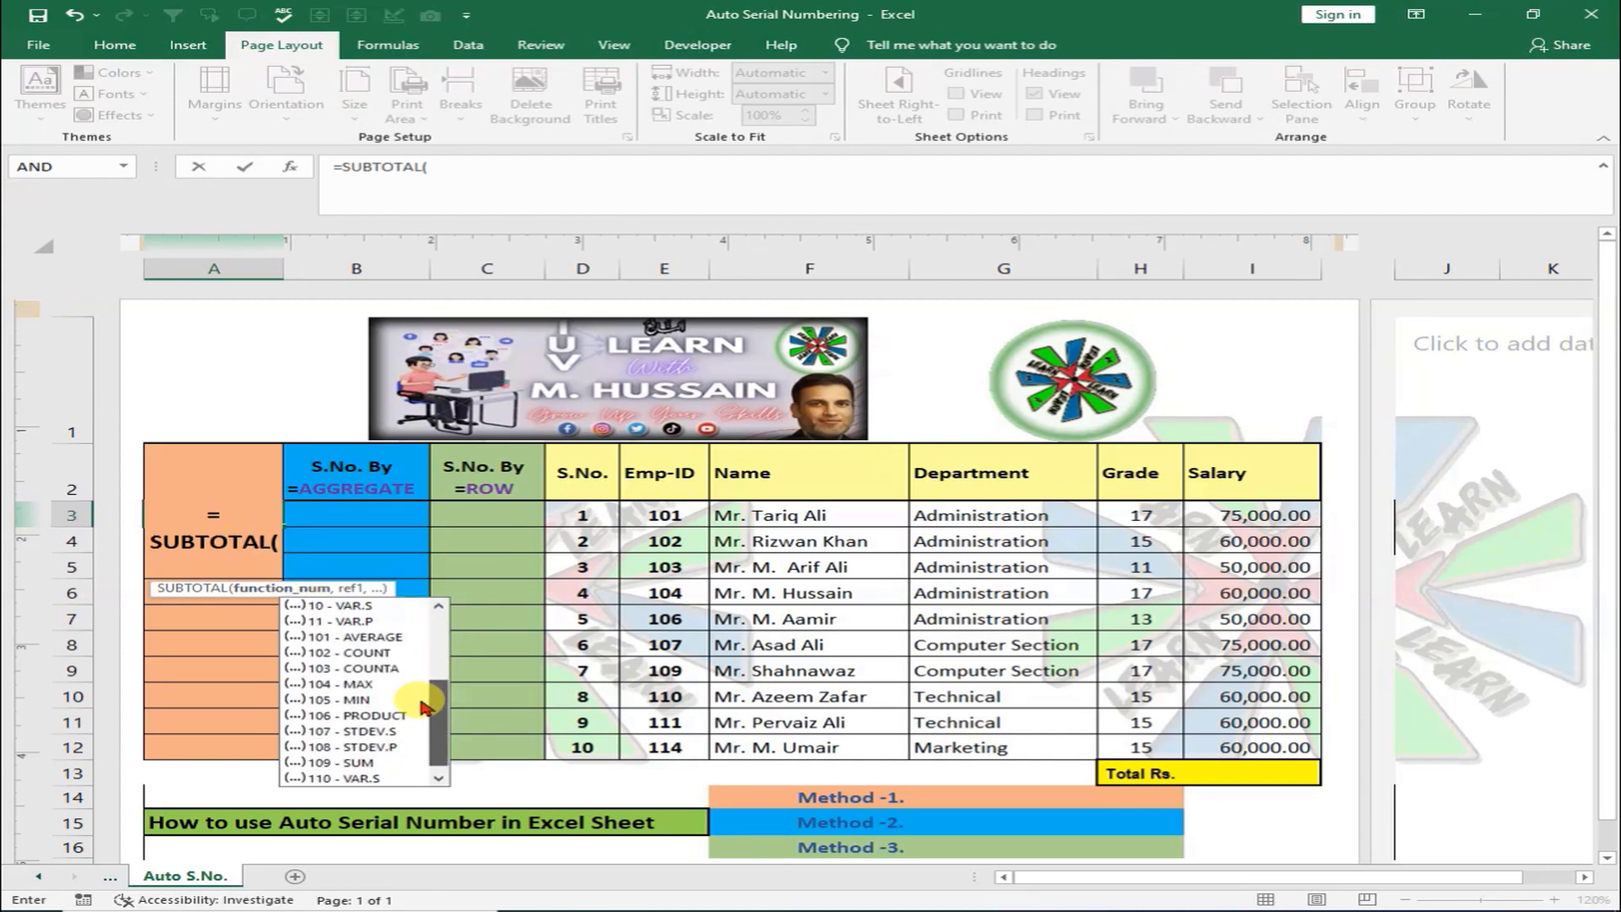
double_click(338, 671)
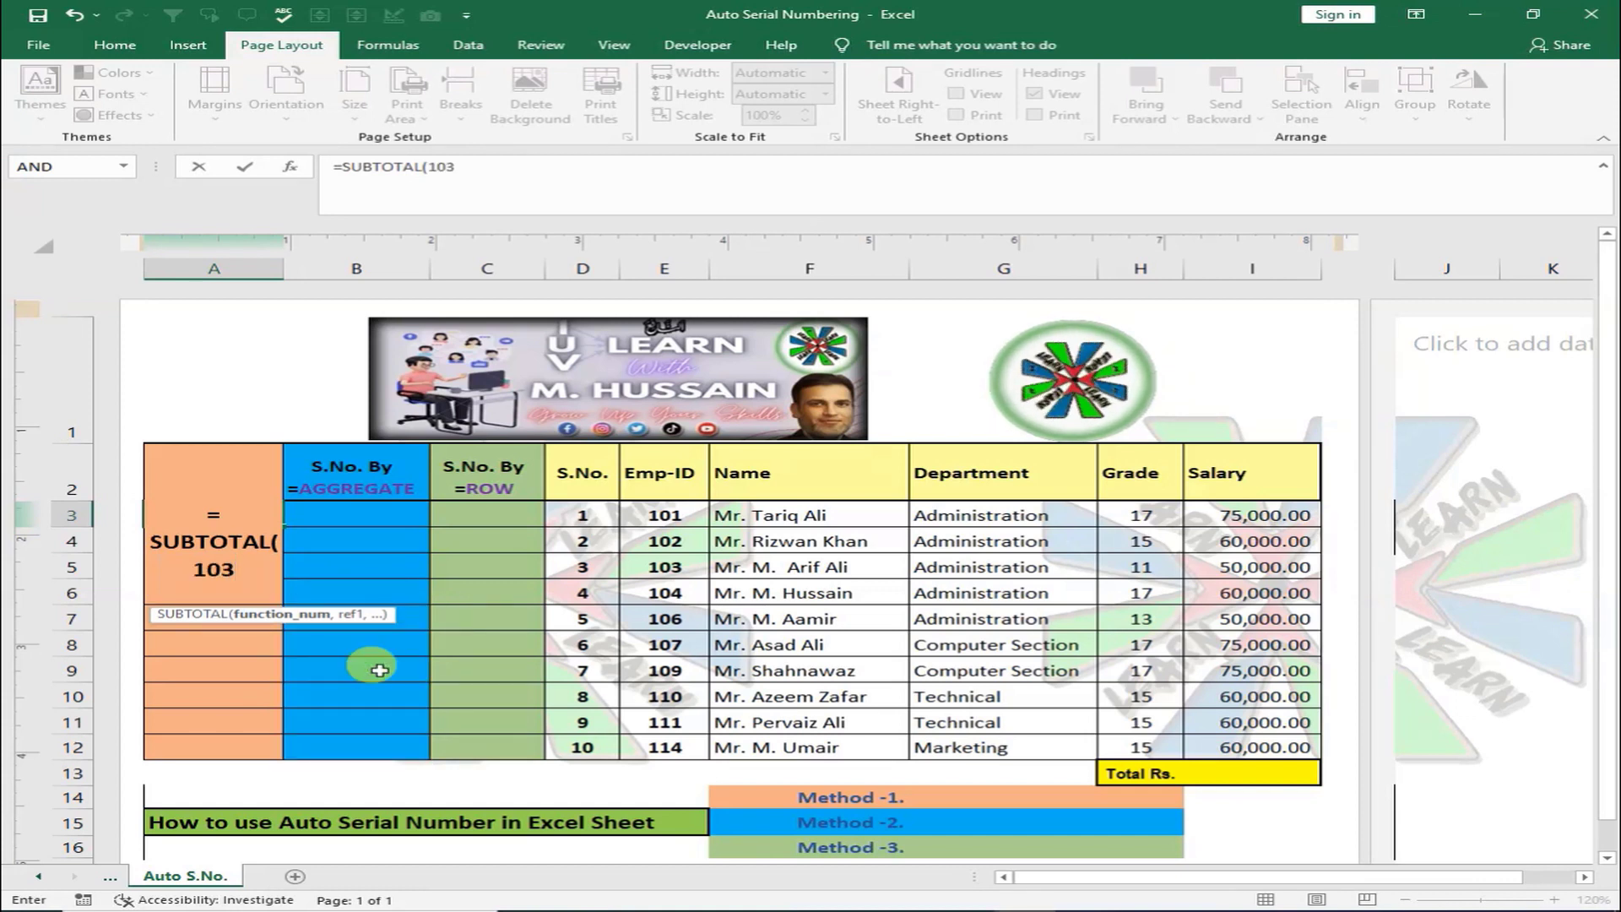
text(,)
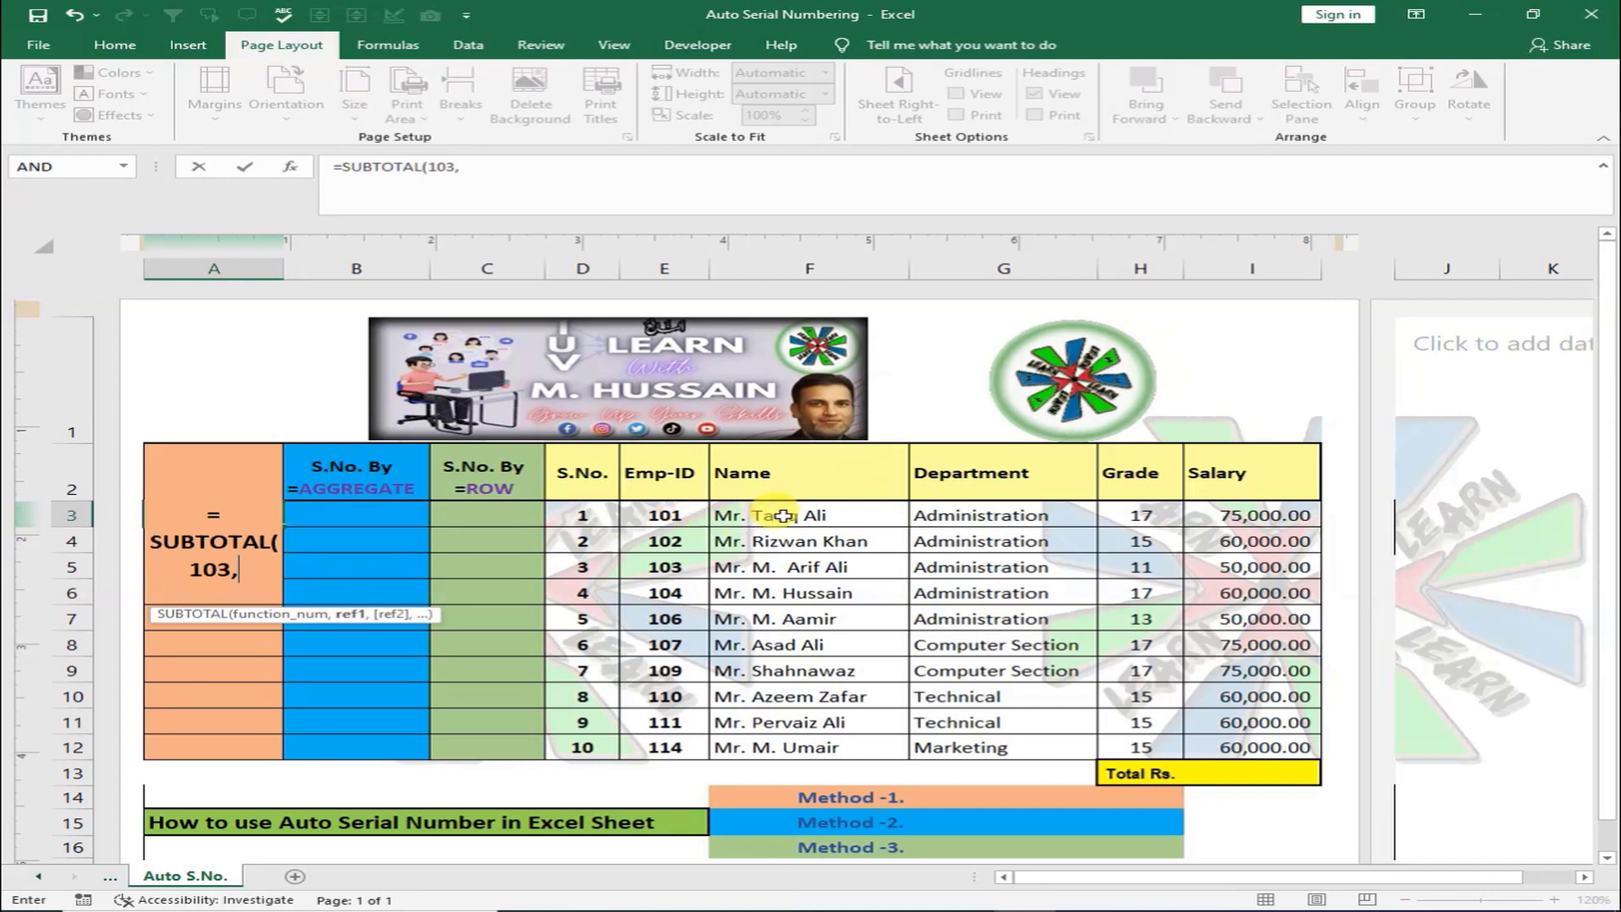
click(658, 518)
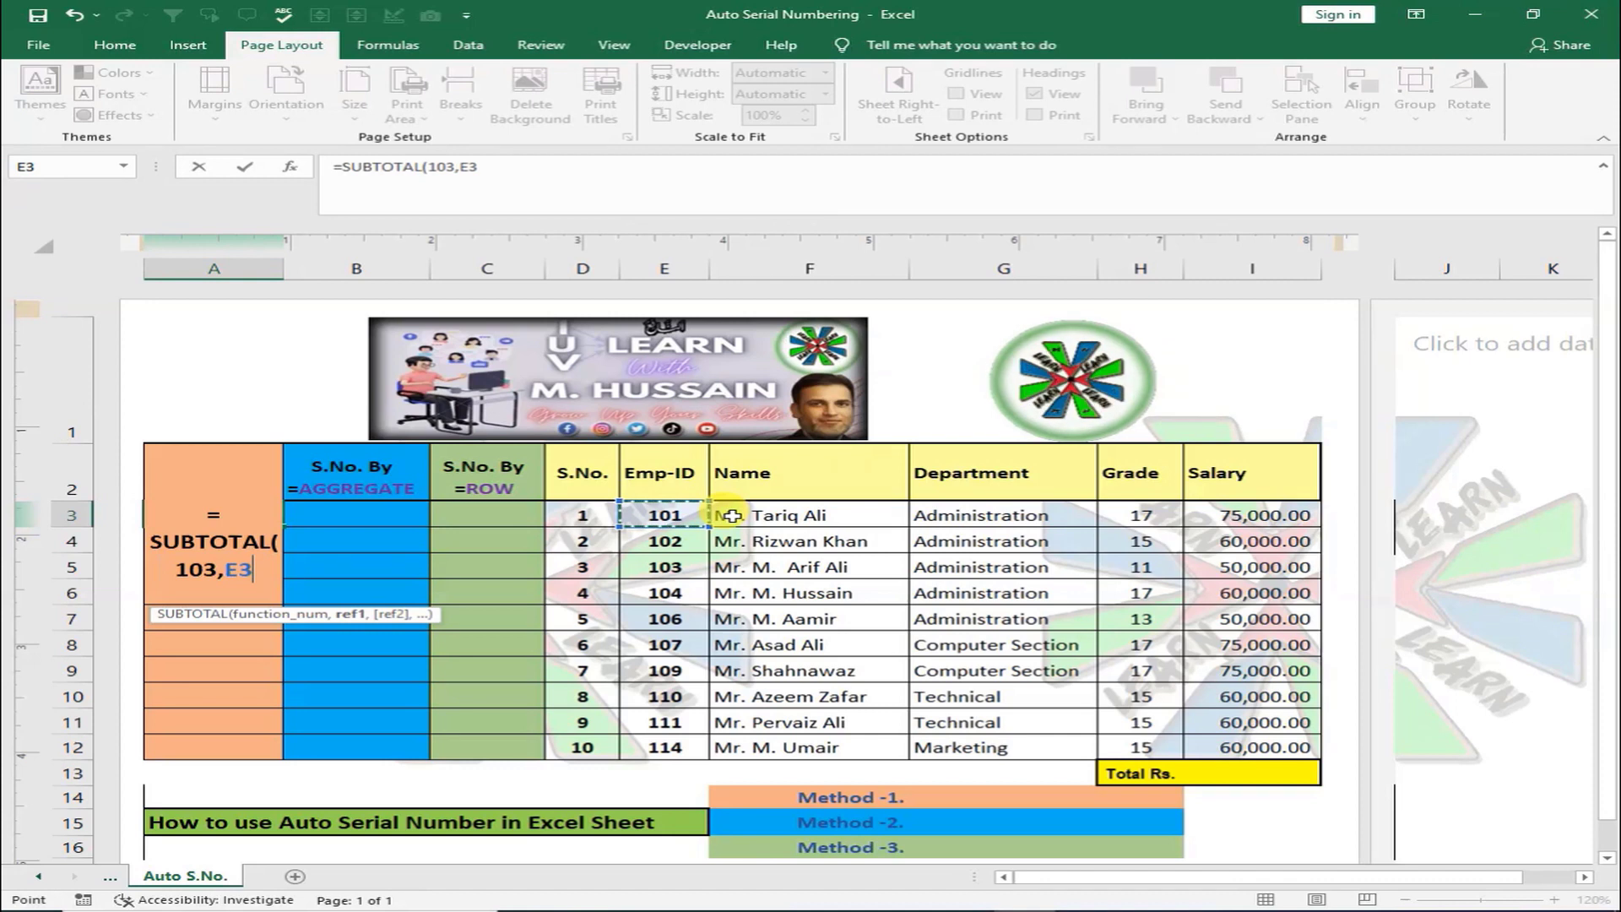
key(F8)
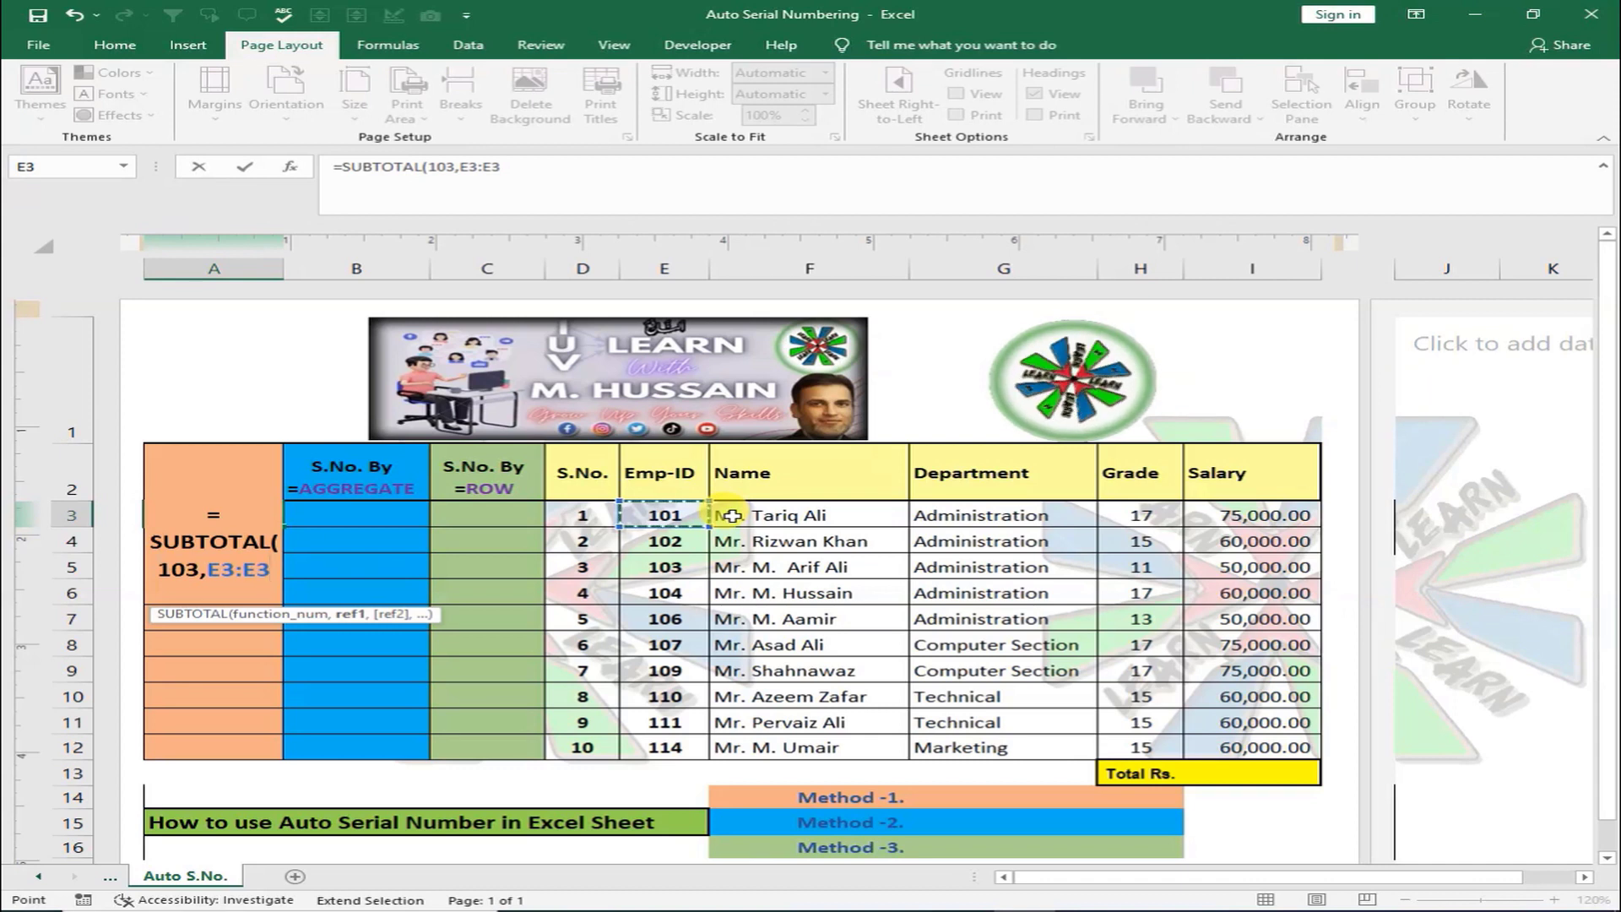
text())
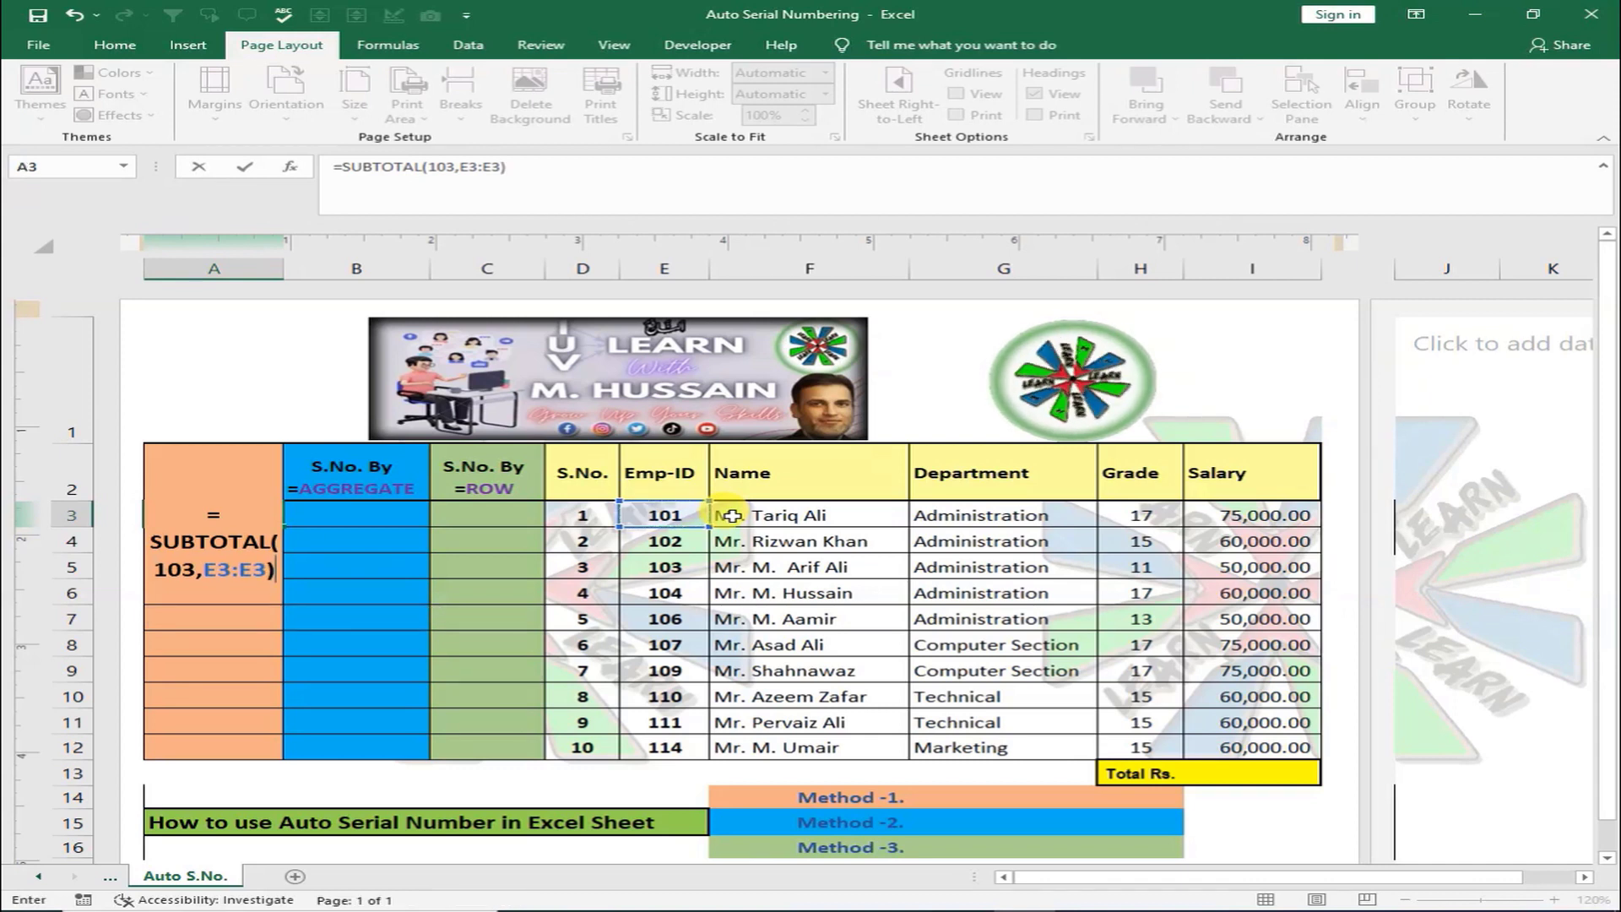
key(Return)
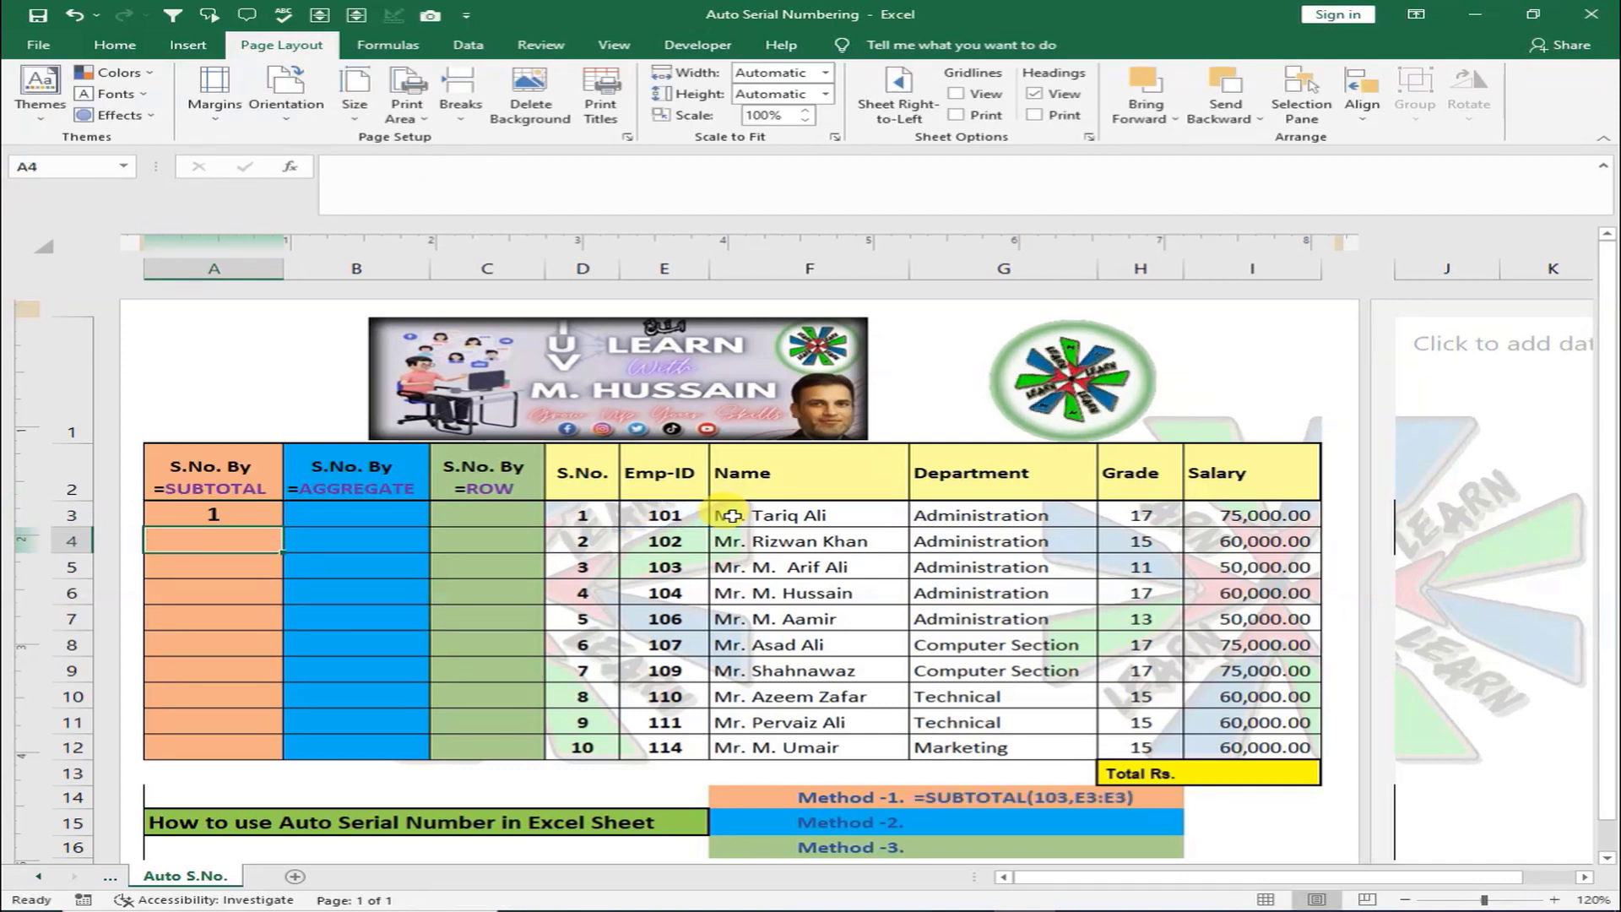
- Fill the SUBTOTAL formula from A3 down to A12 and examine the ranges referenced in A3 and A4
click(217, 513)
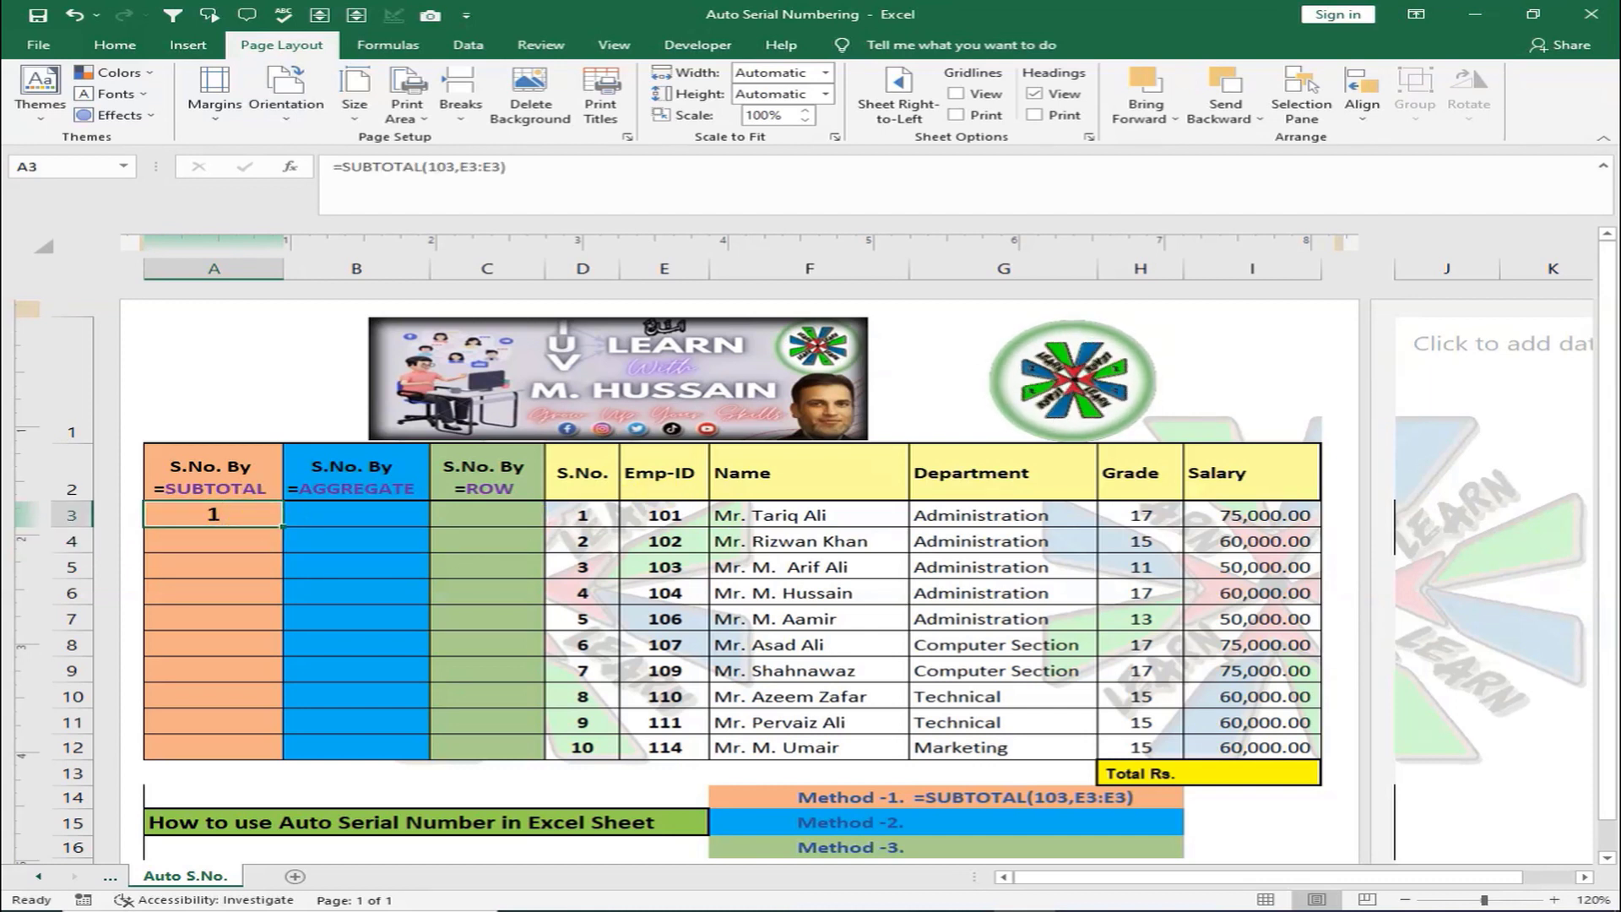
drag(282, 526, 288, 758)
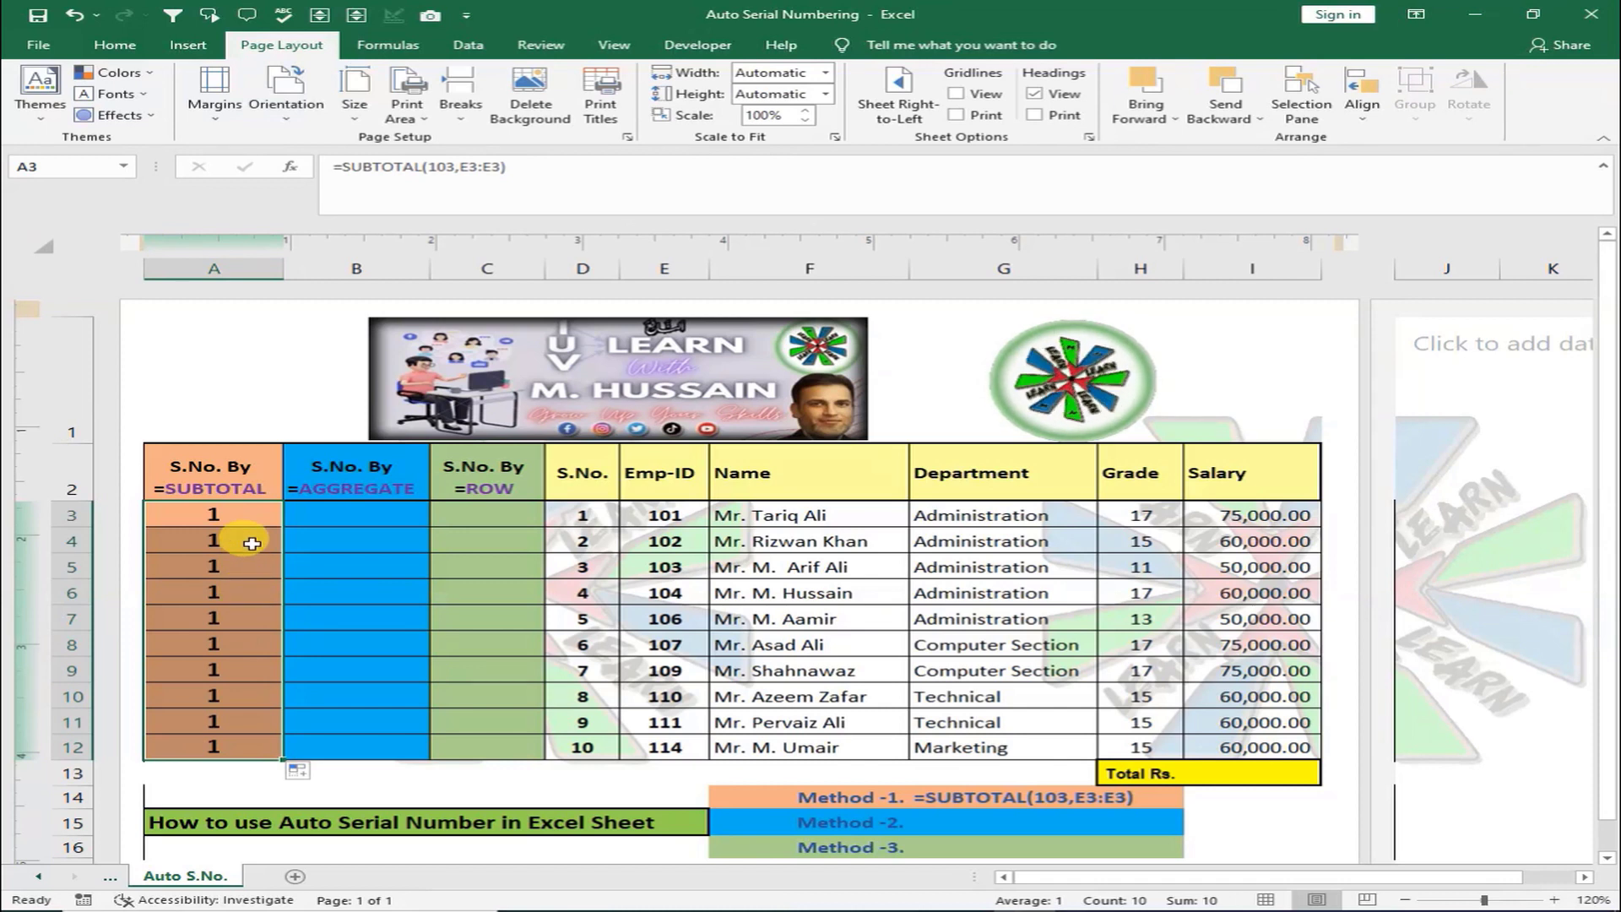
click(240, 516)
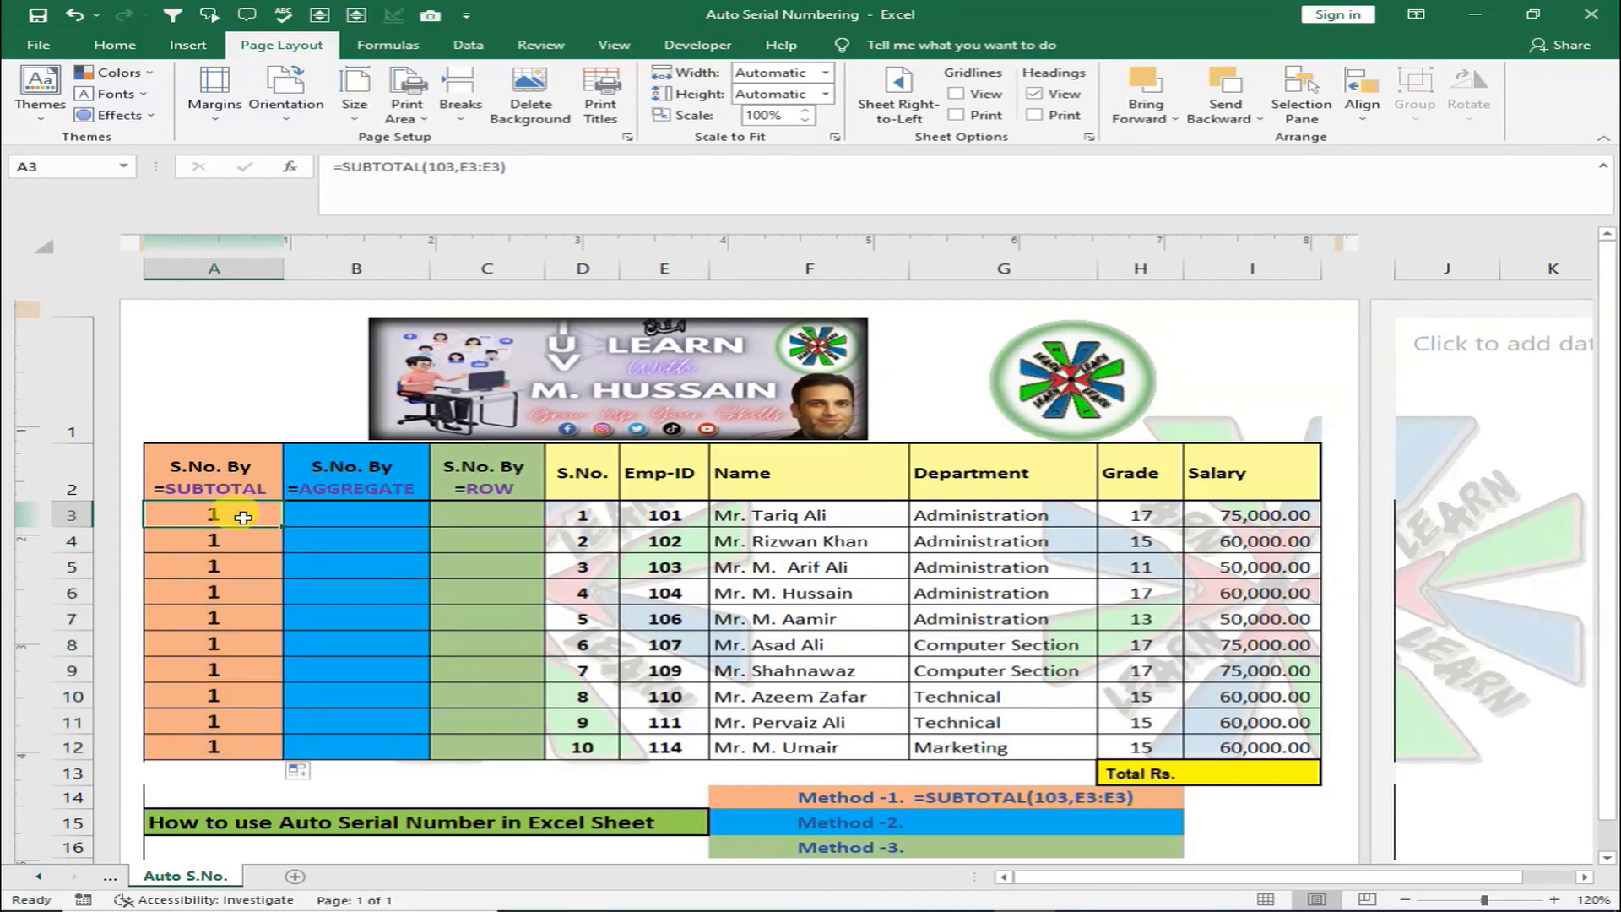
key(Down)
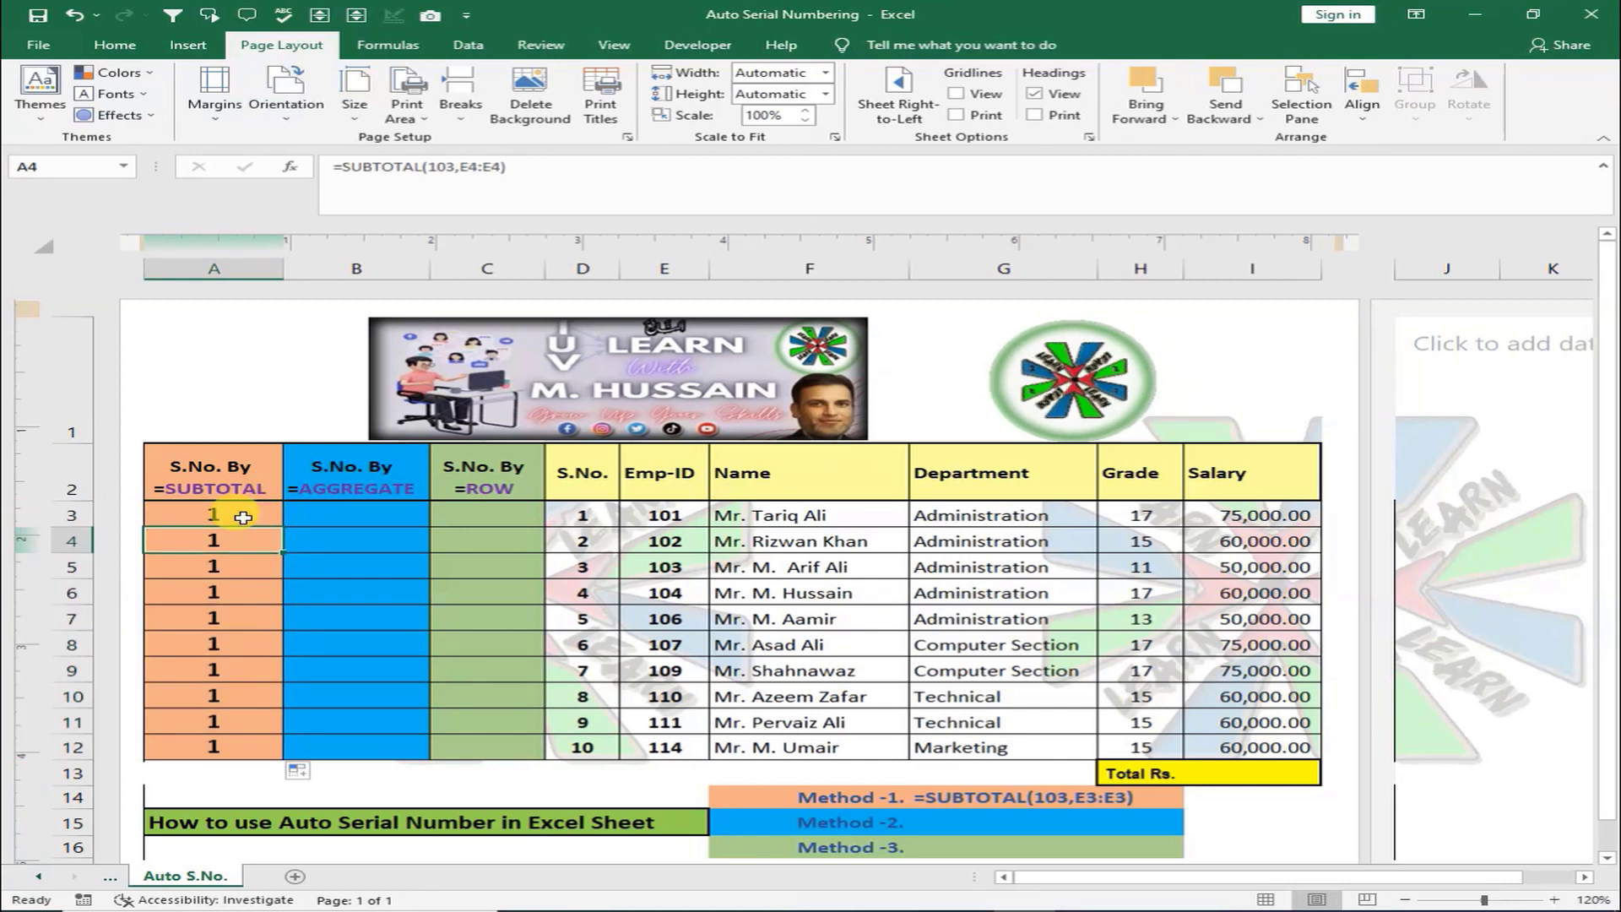
key(Up)
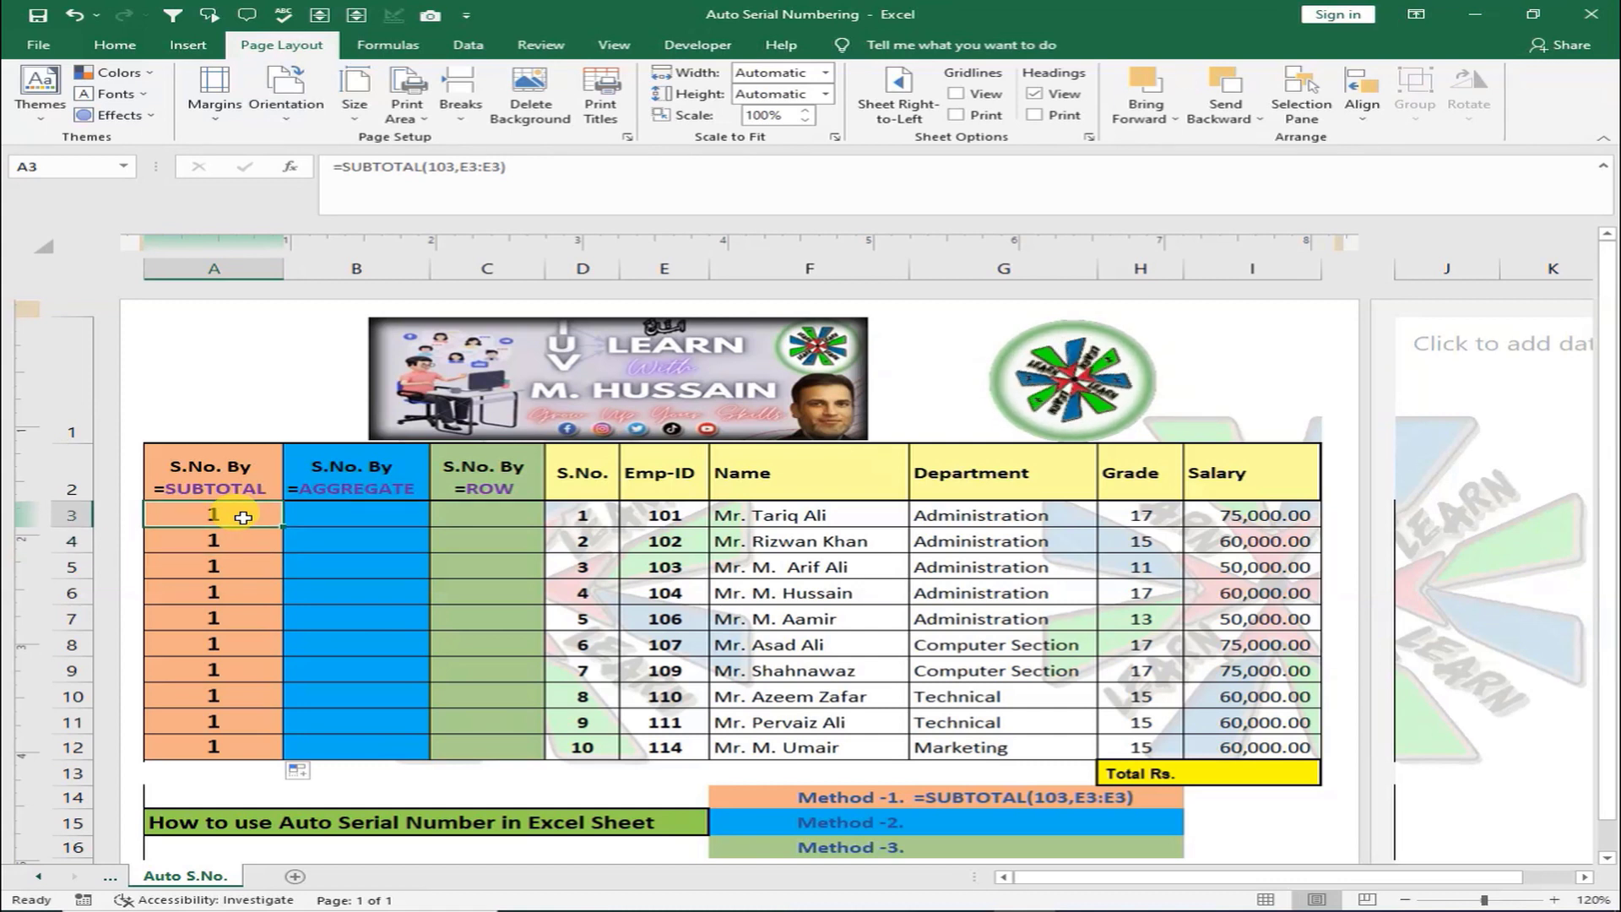
double_click(243, 518)
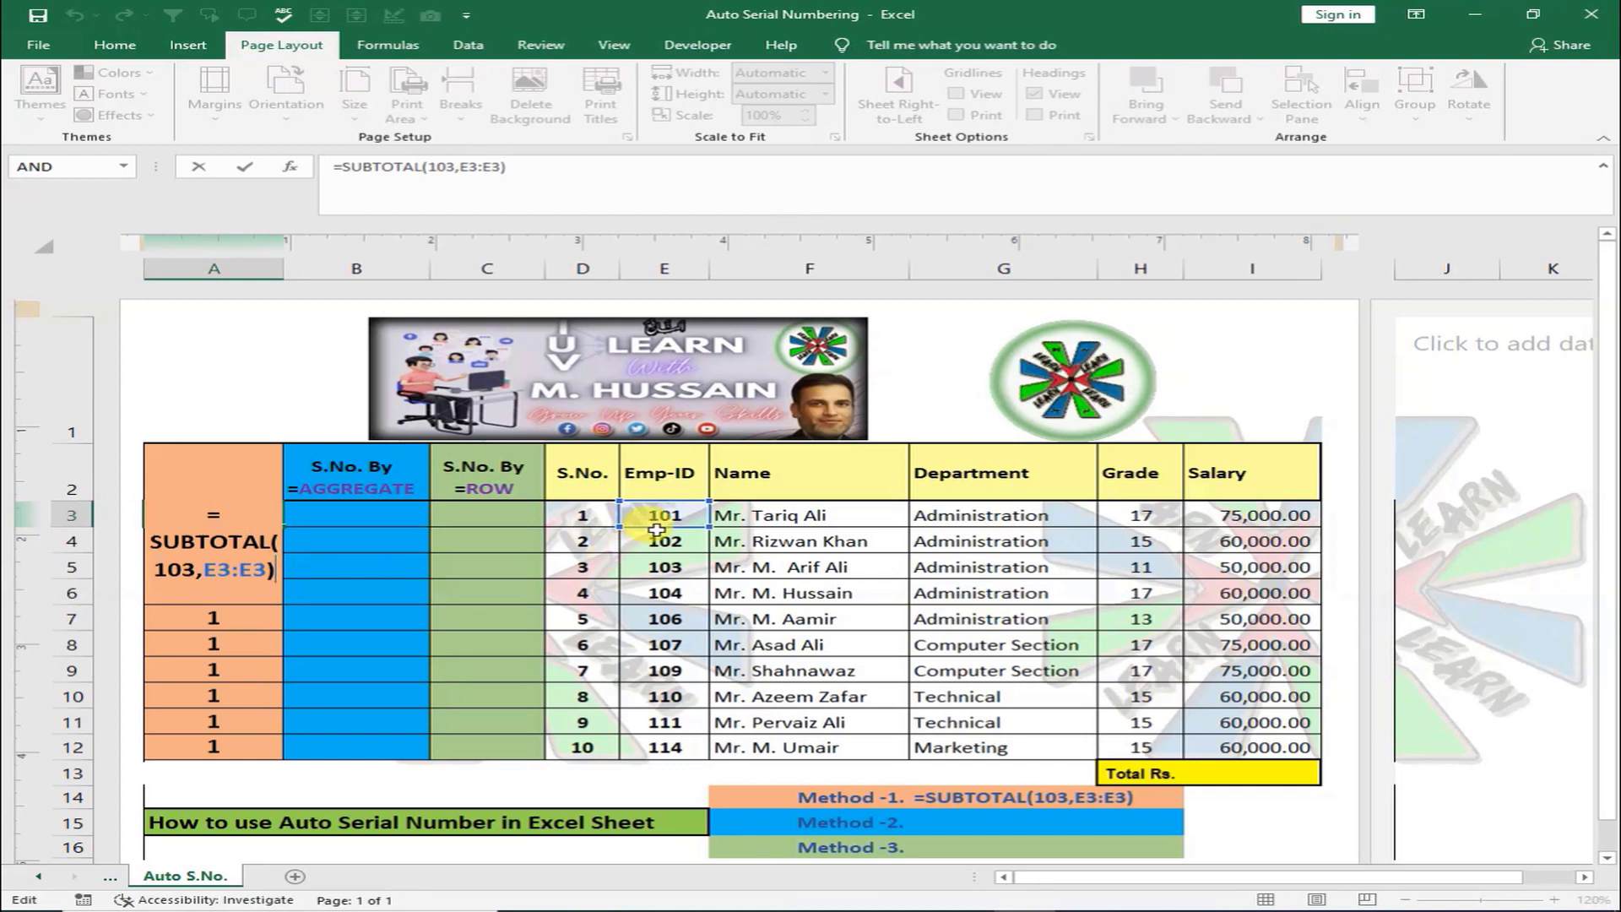
key(Return)
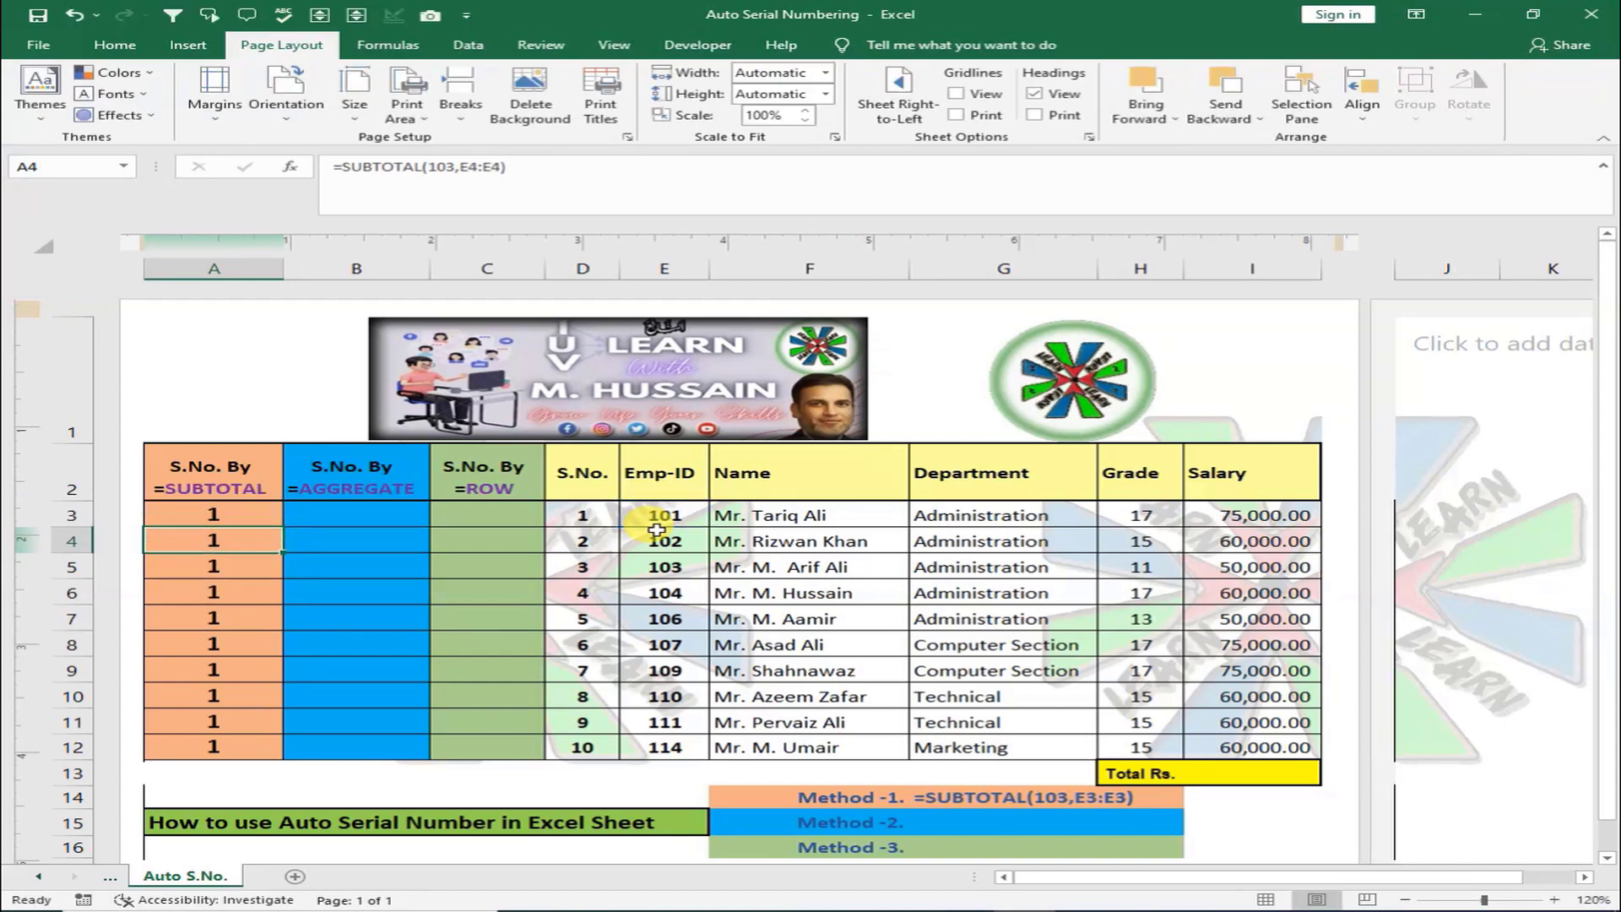
key(F2)
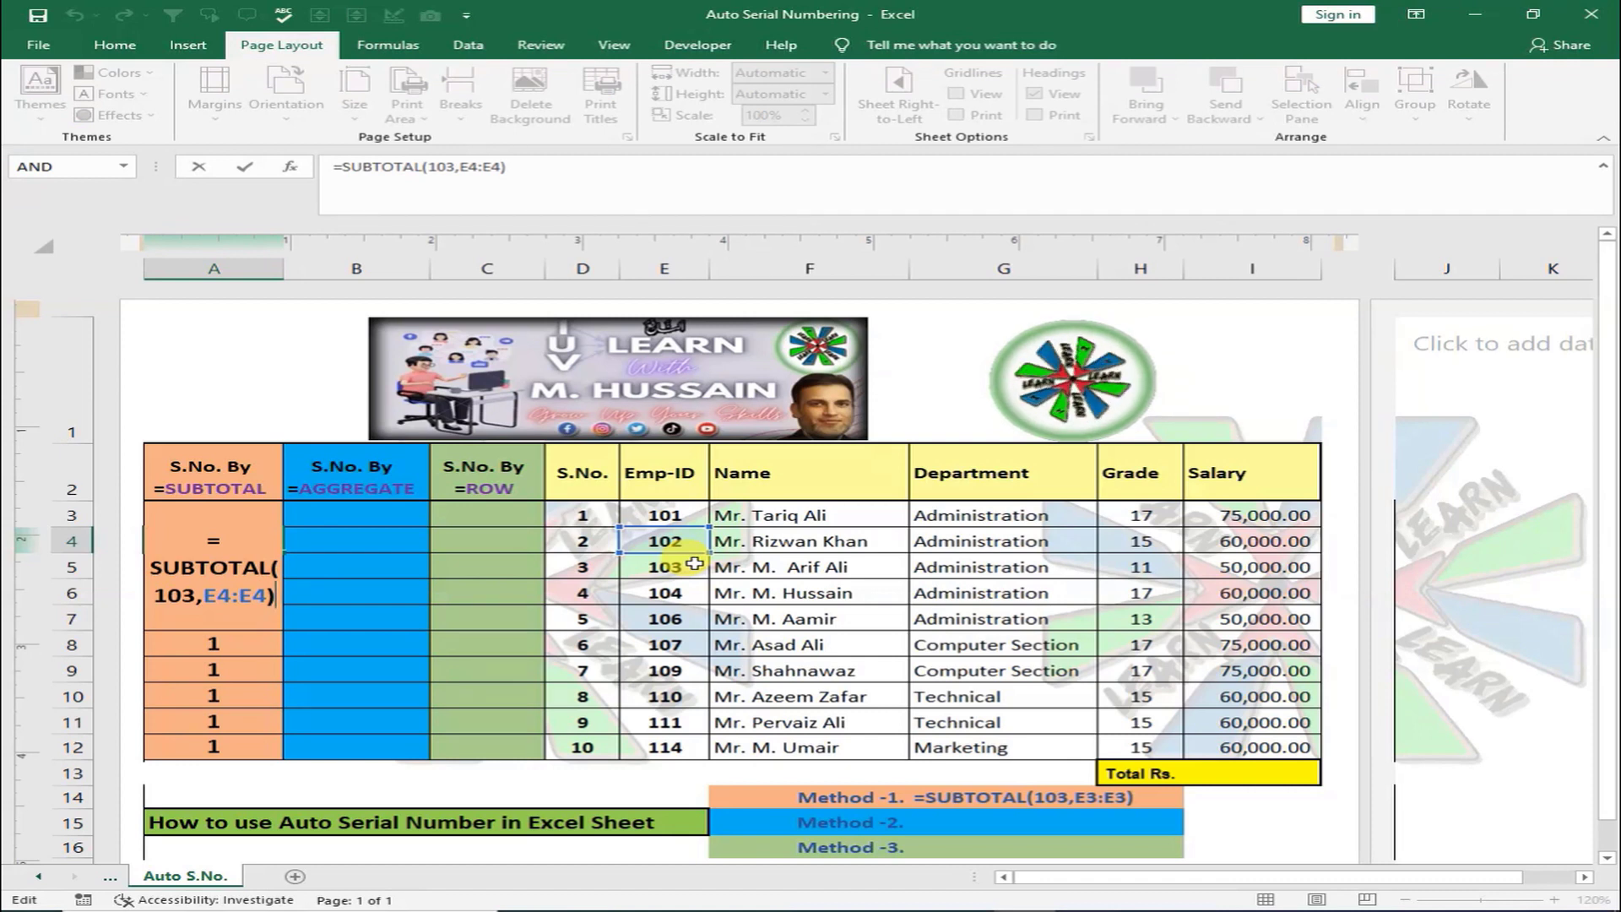
key(ctrl+Return)
- Change the A3 formula to =SUBTOTAL(103,$E$3:E3) with an absolute range start and fill it down to A12
key(Up)
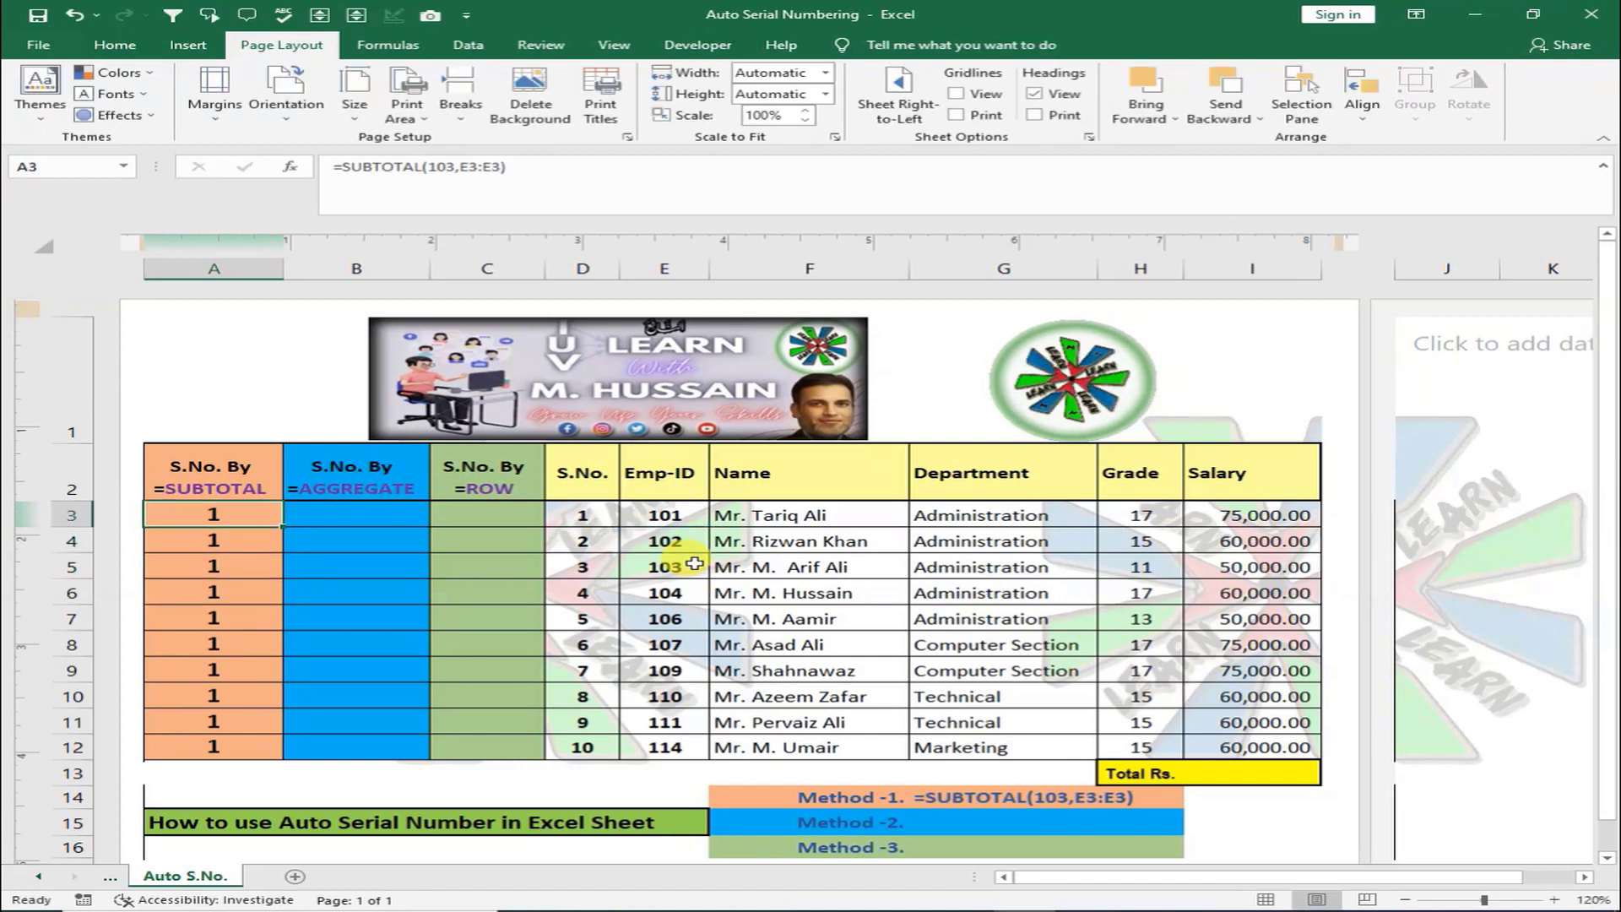
click(471, 177)
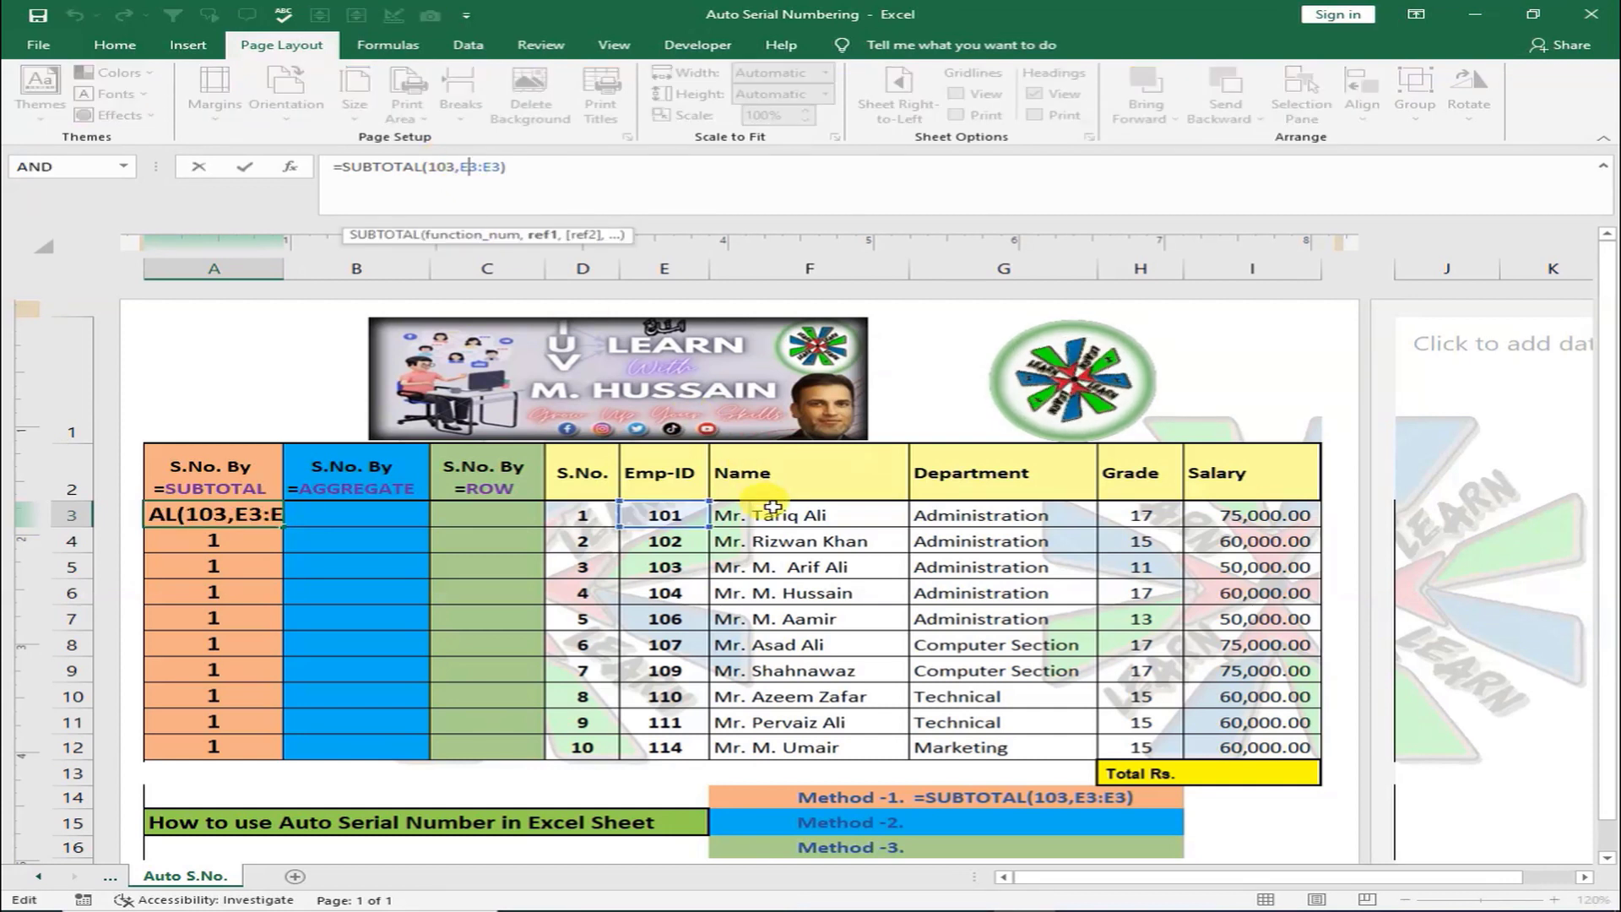
key(F4)
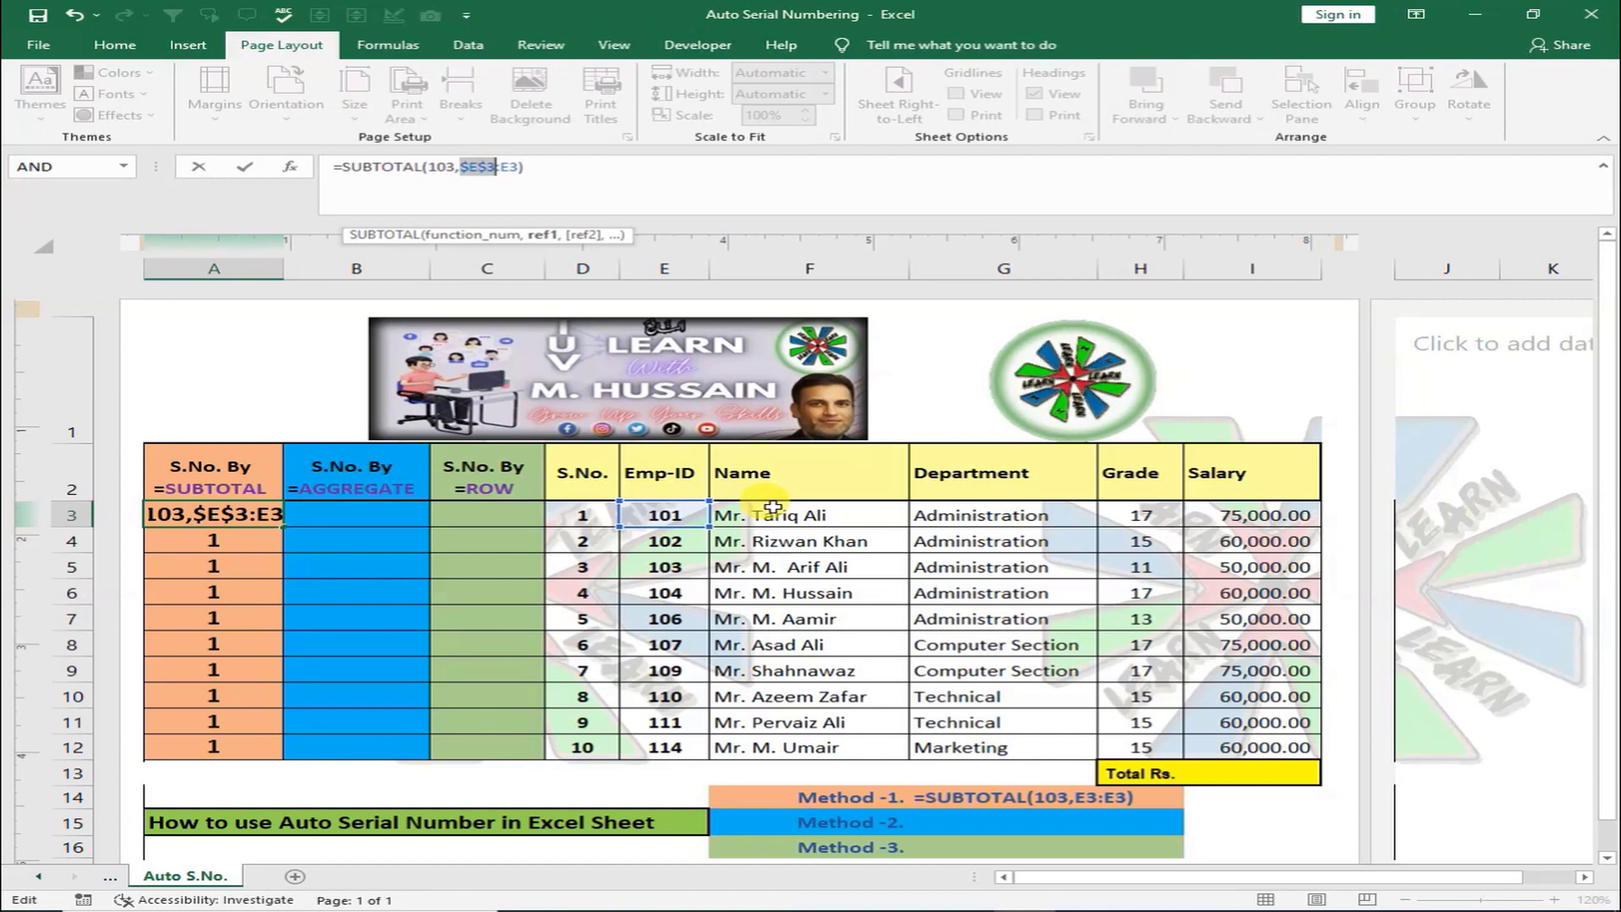
key(Return)
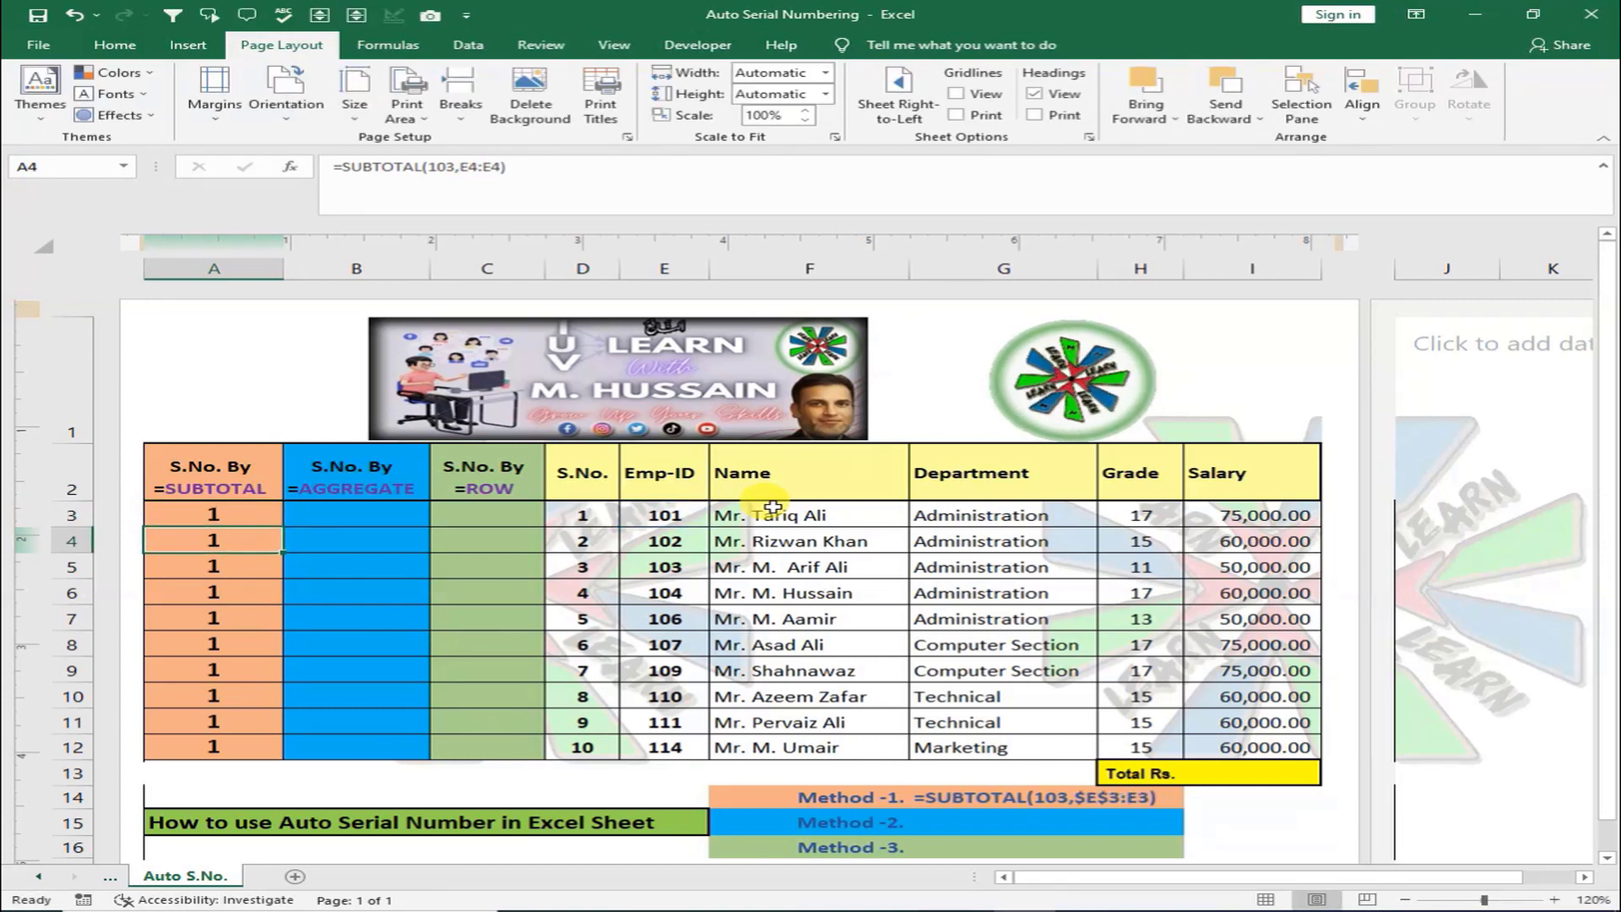
click(187, 508)
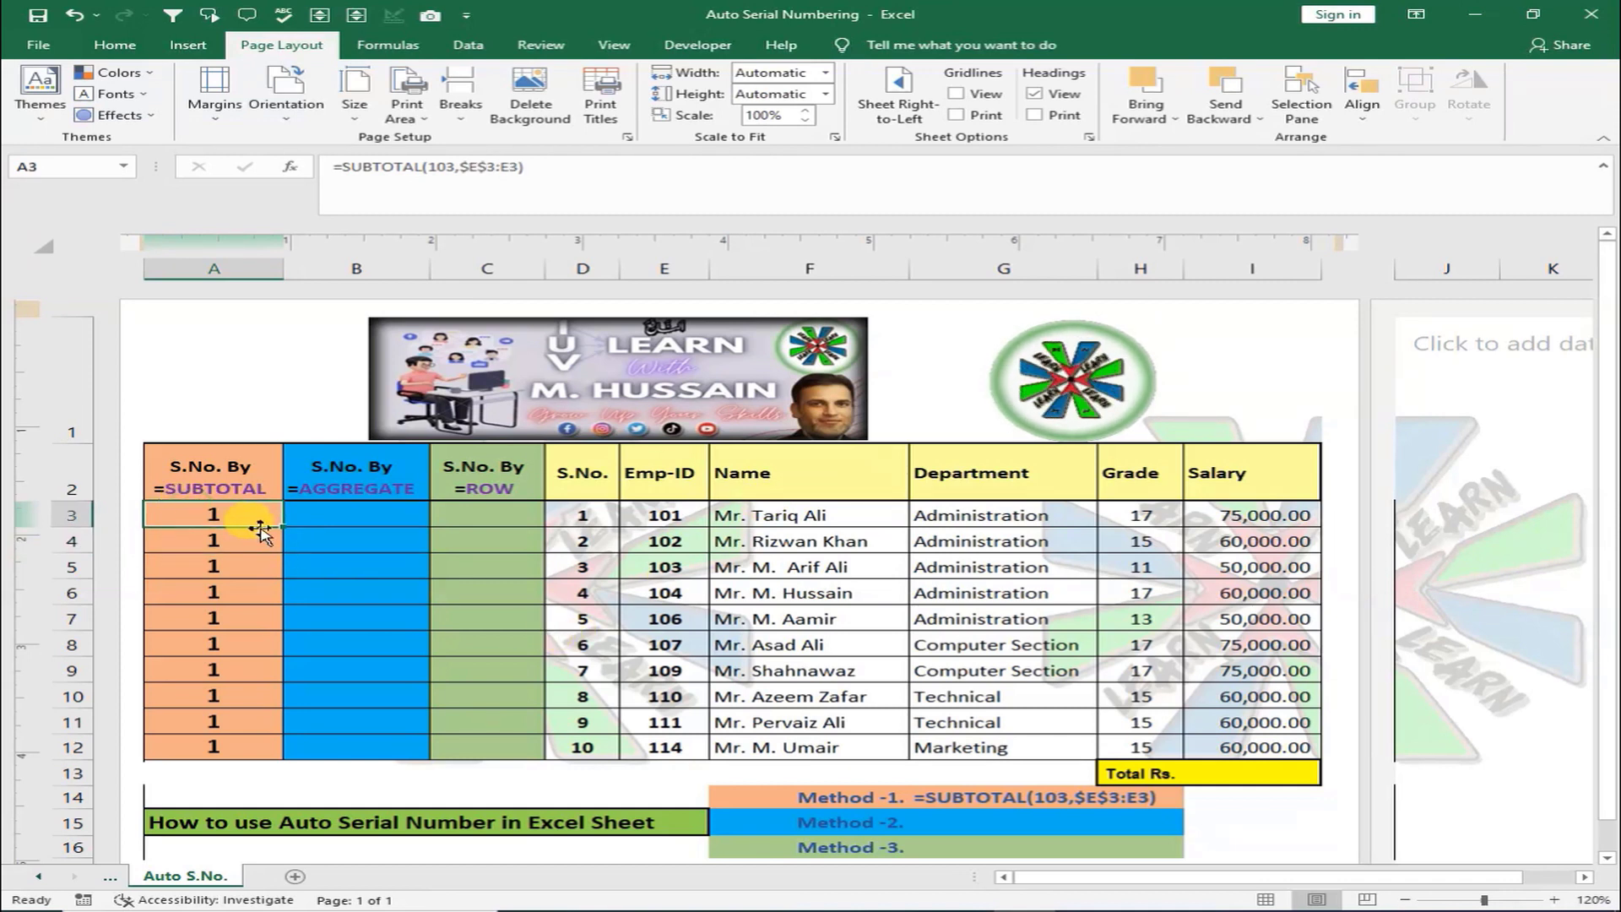
drag(282, 527, 282, 760)
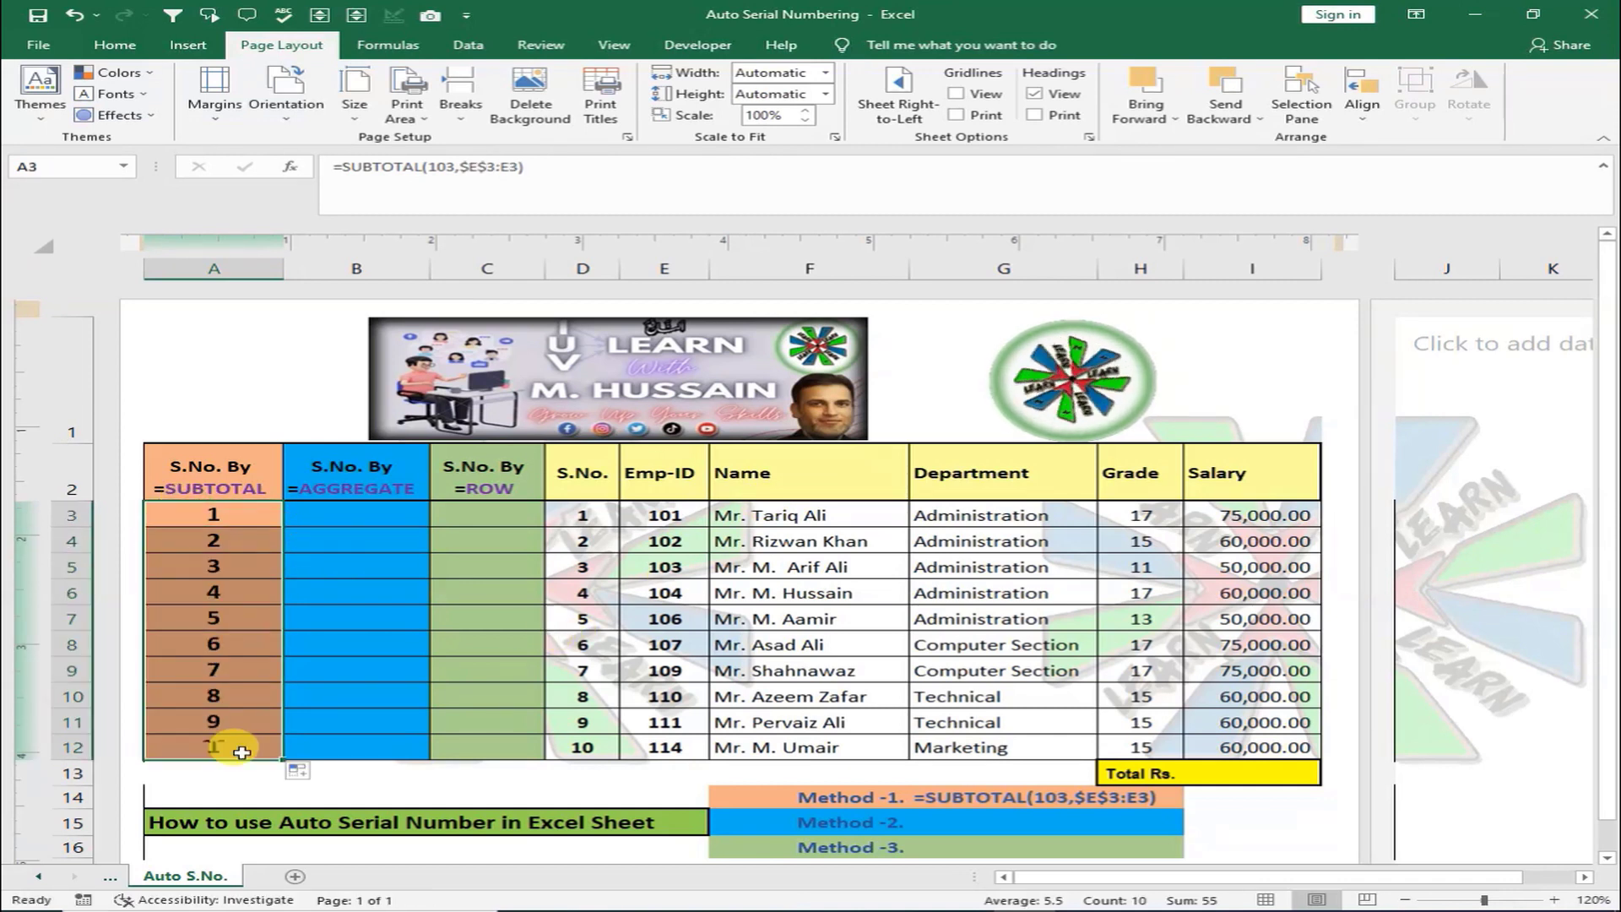
- Examine how the counted Emp-ID range expands in the SUBTOTAL formulas of A4 and A5
click(244, 544)
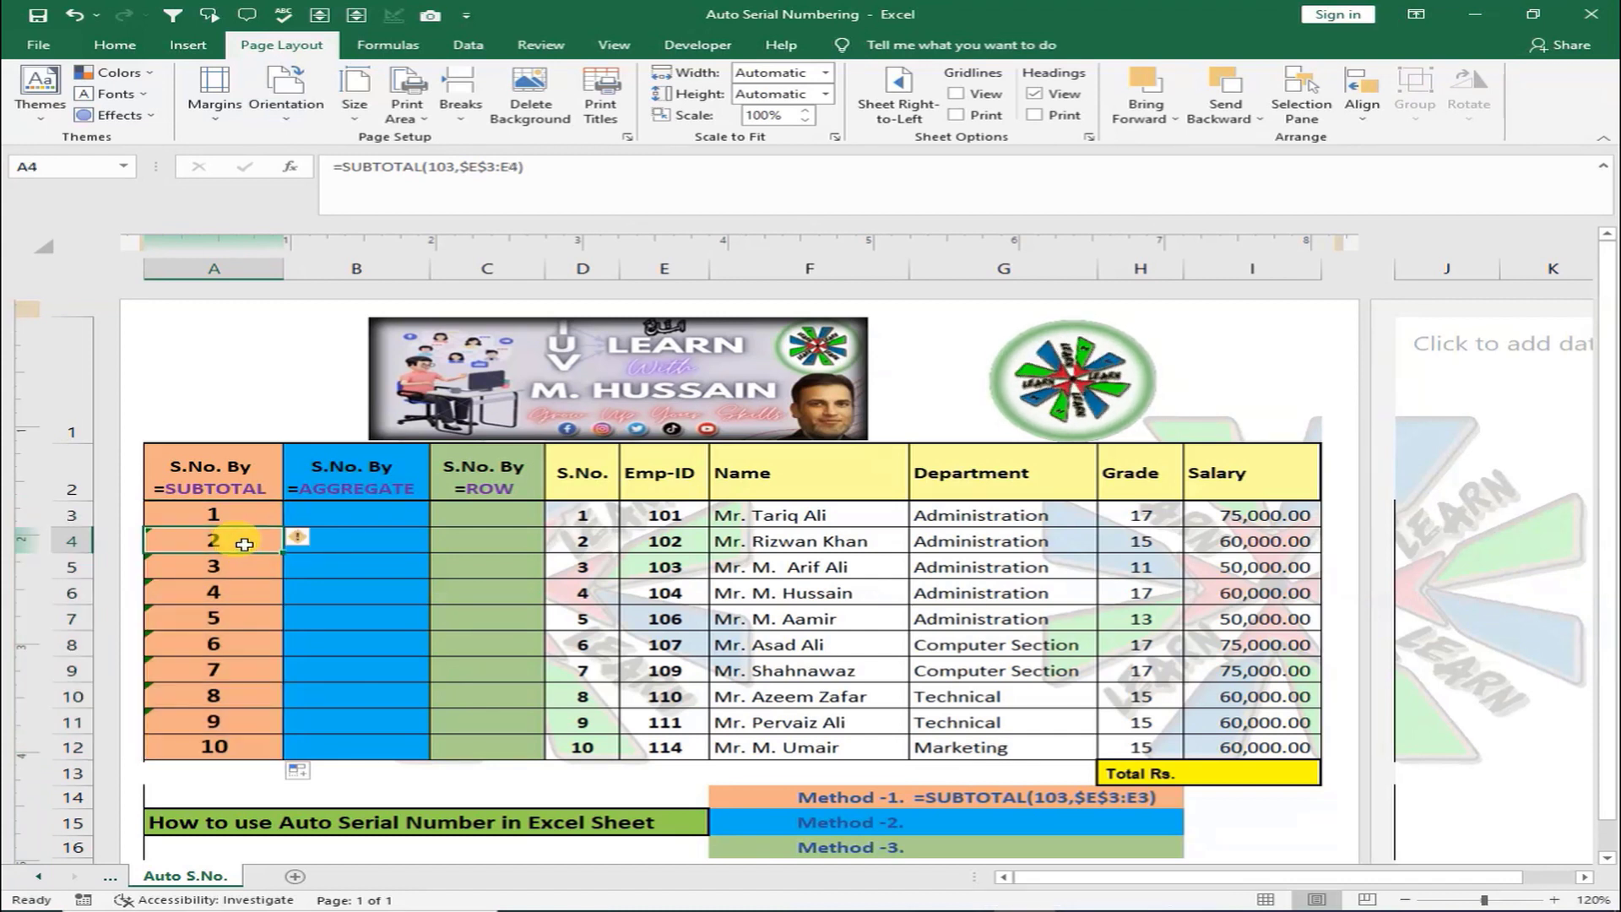
click(233, 570)
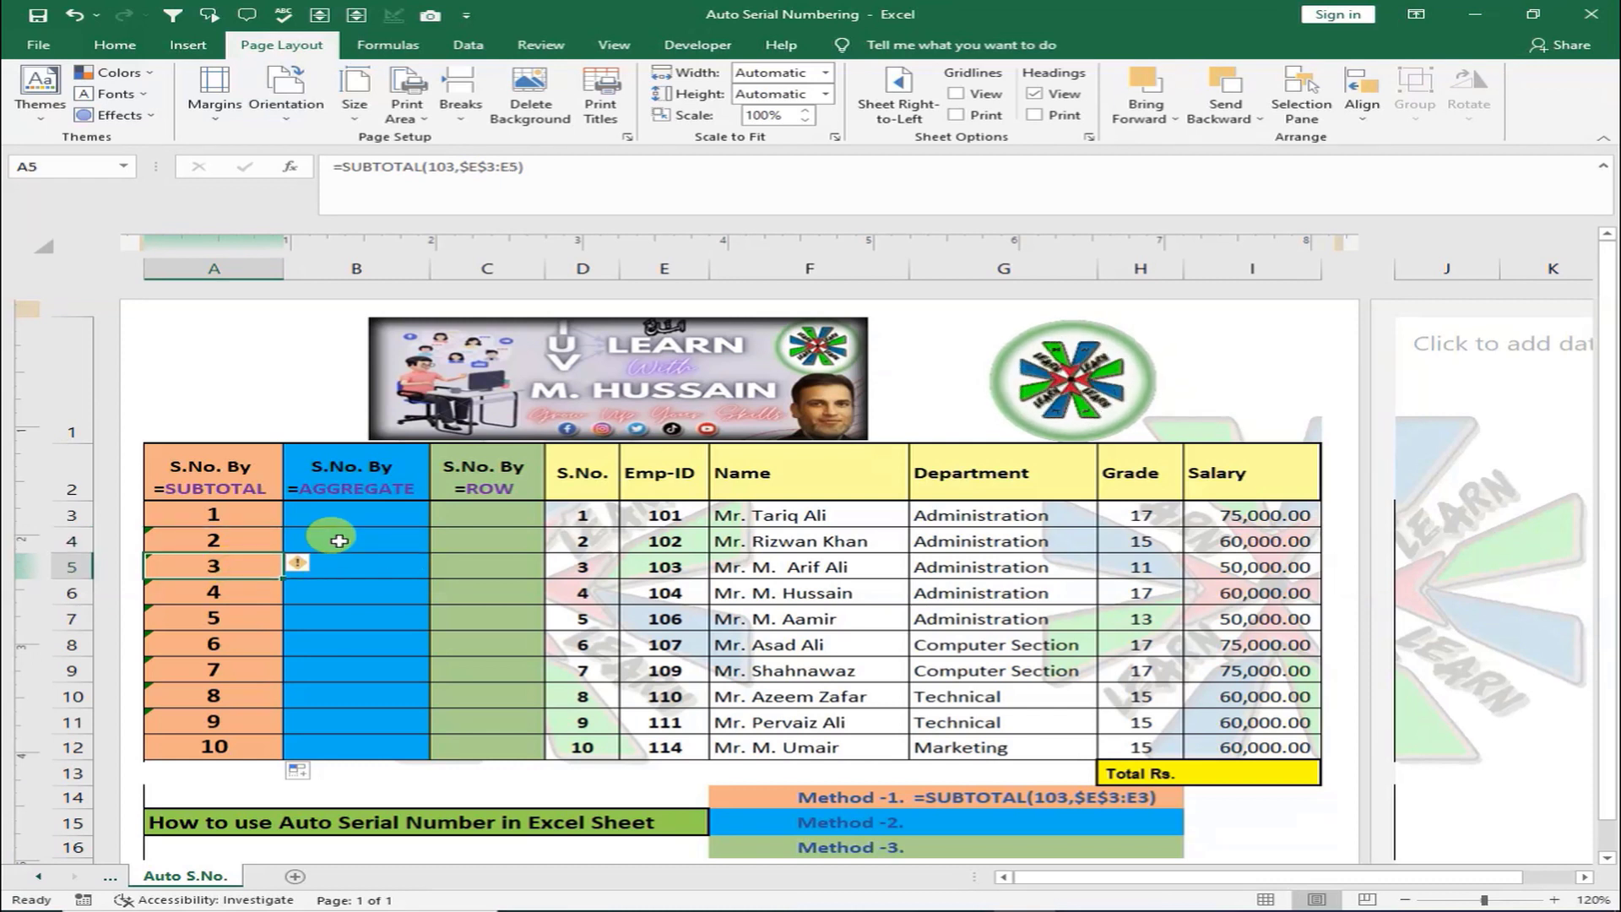
key(F2)
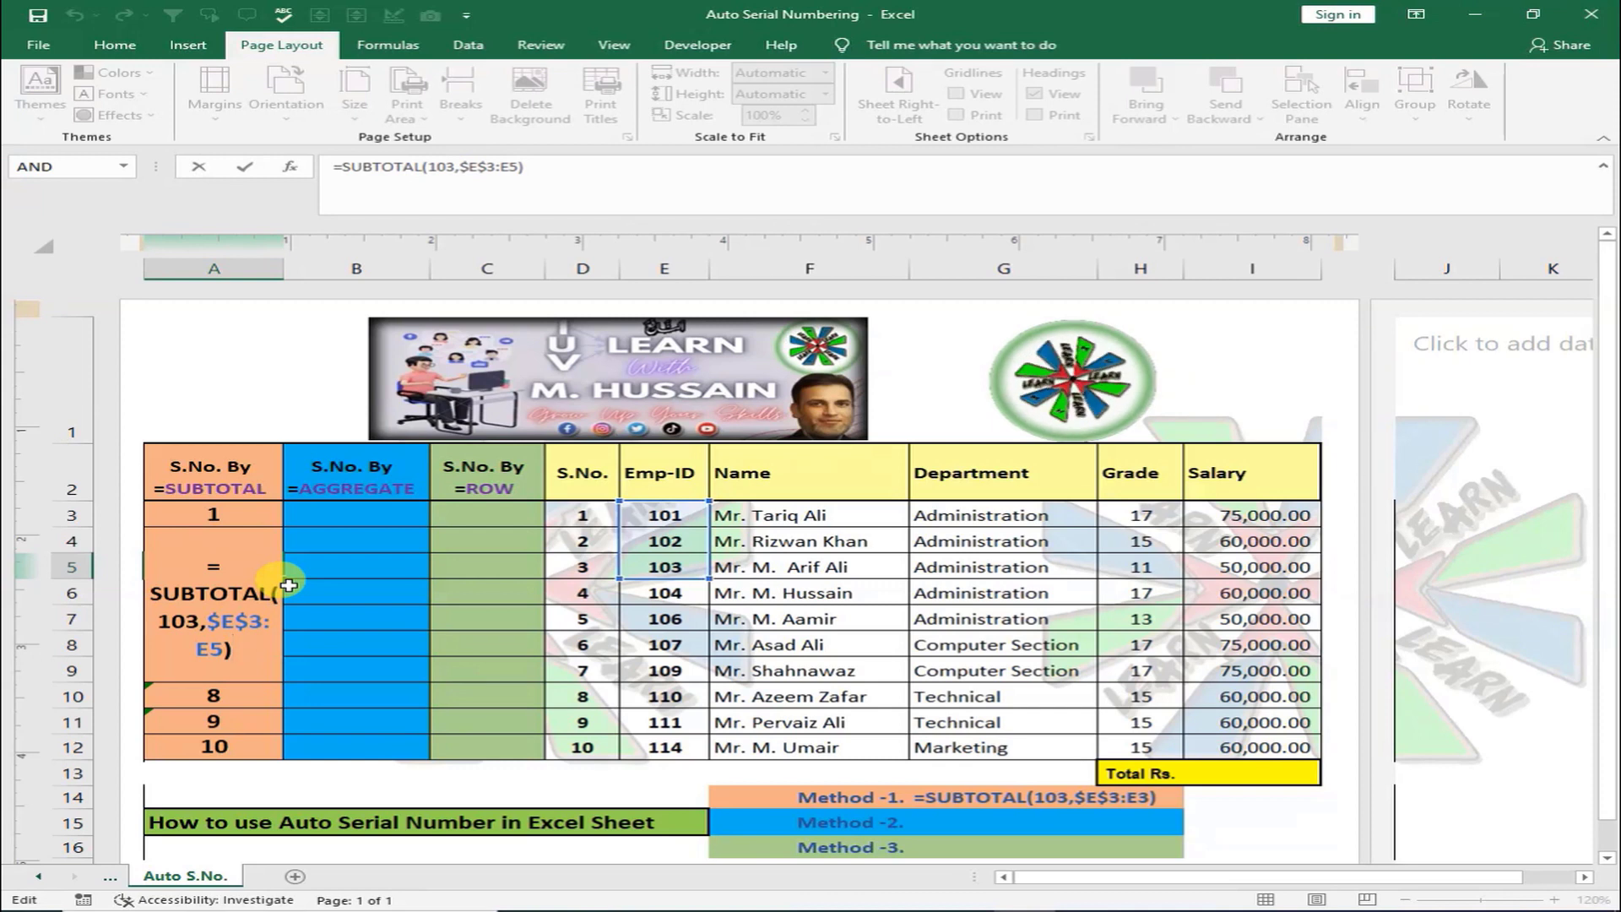
key(Return)
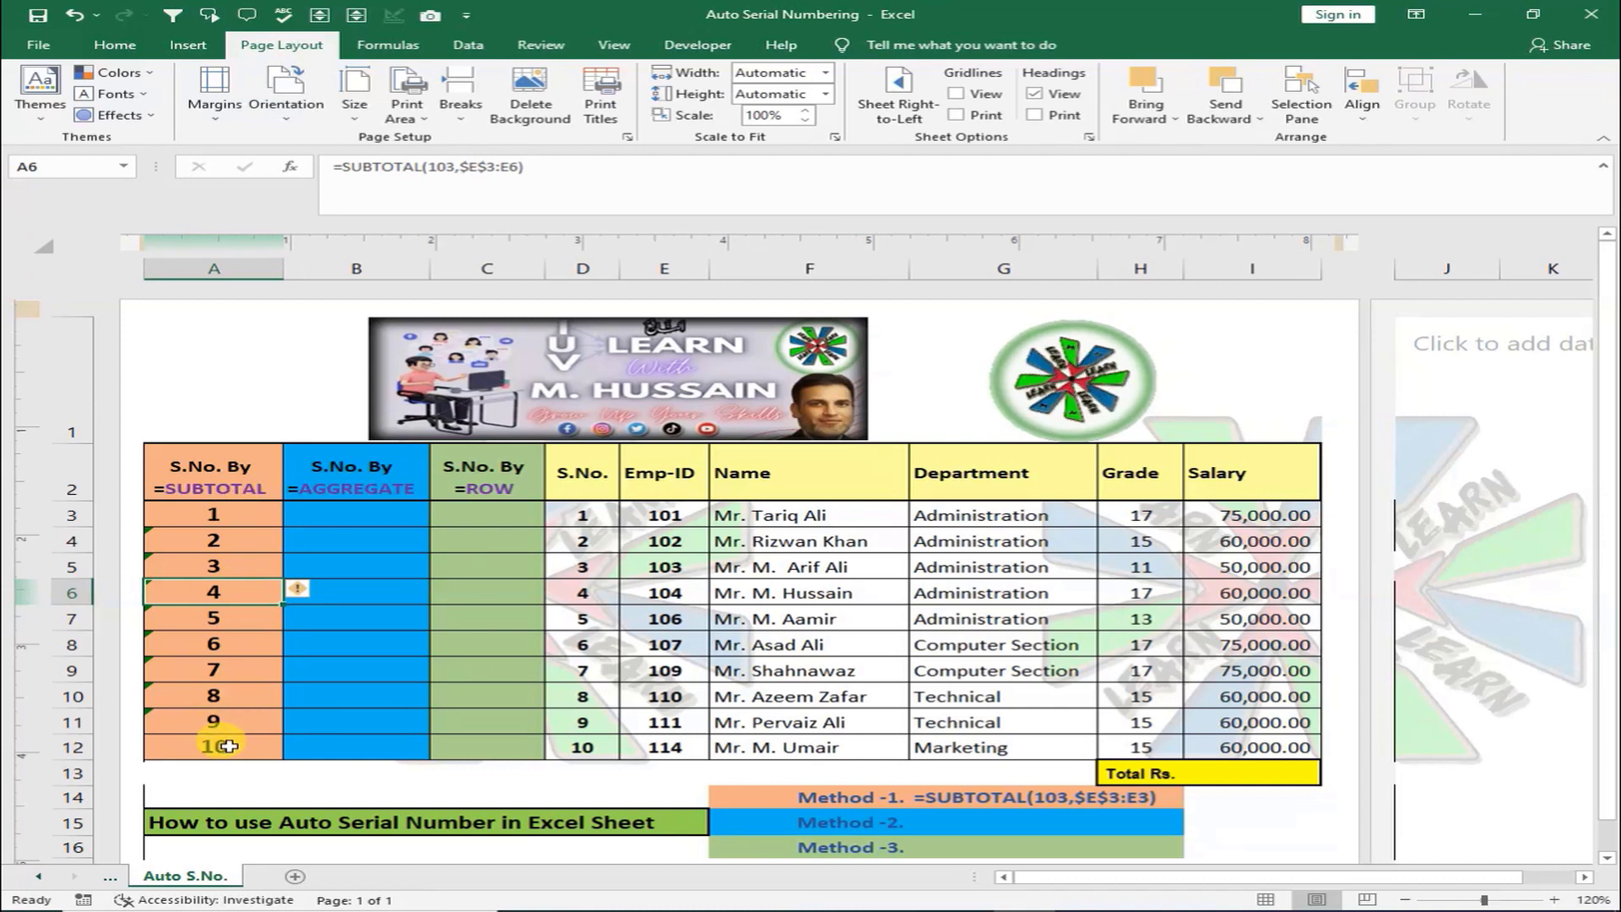
- Delete rows 4 to 6 to test the SUBTOTAL serial numbers, and undo the deletion
click(89, 543)
drag(88, 543, 80, 592)
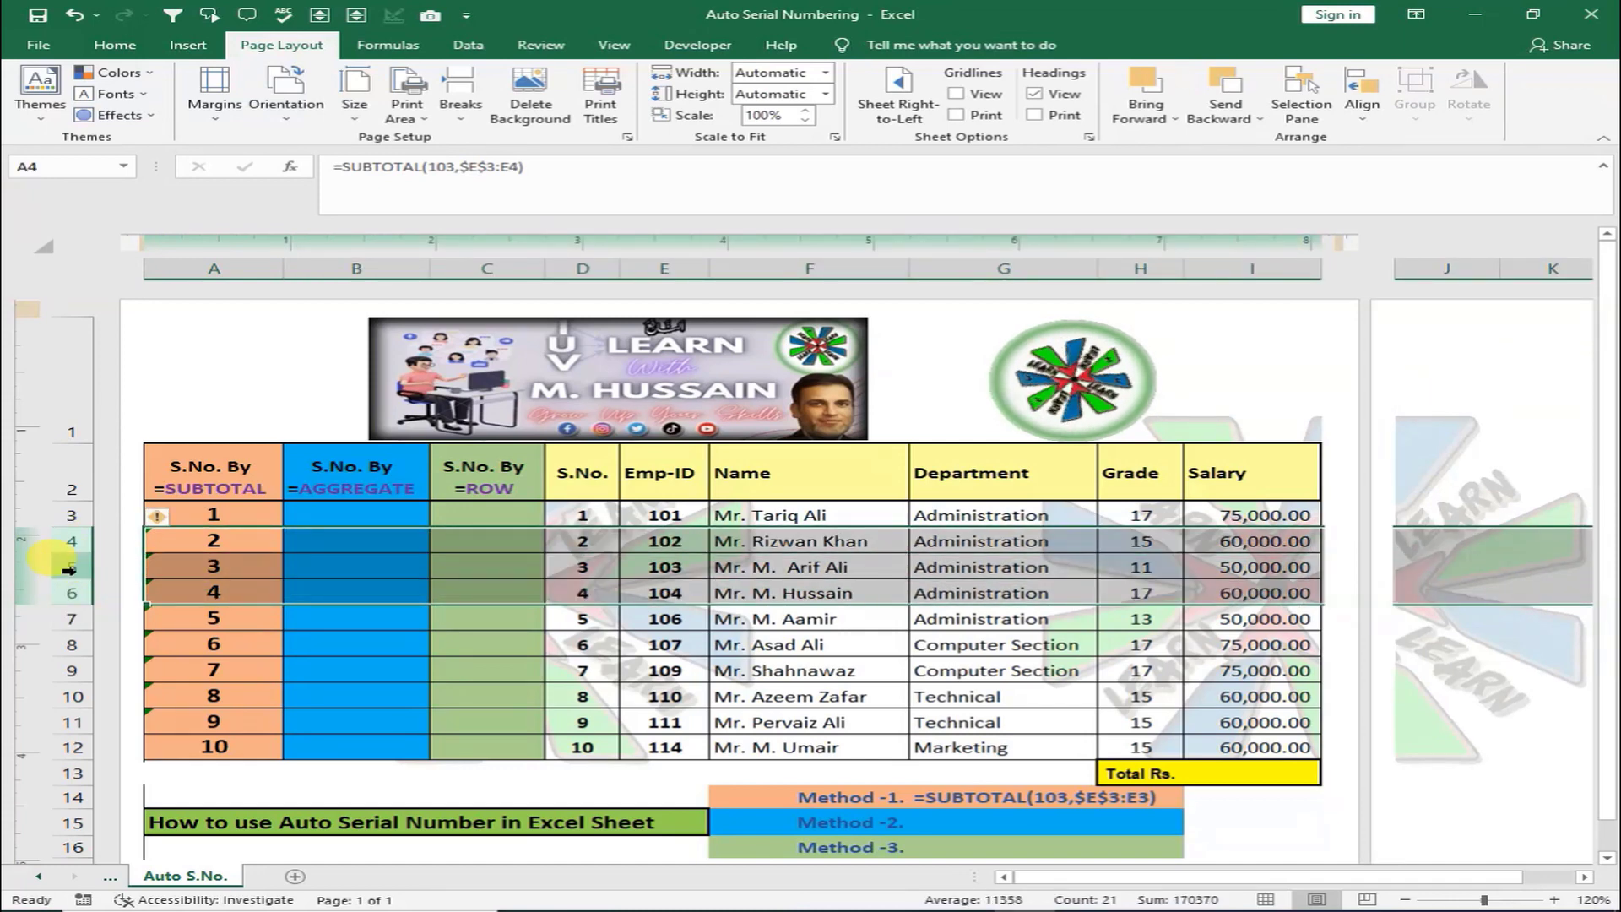
right_click(76, 568)
click(140, 722)
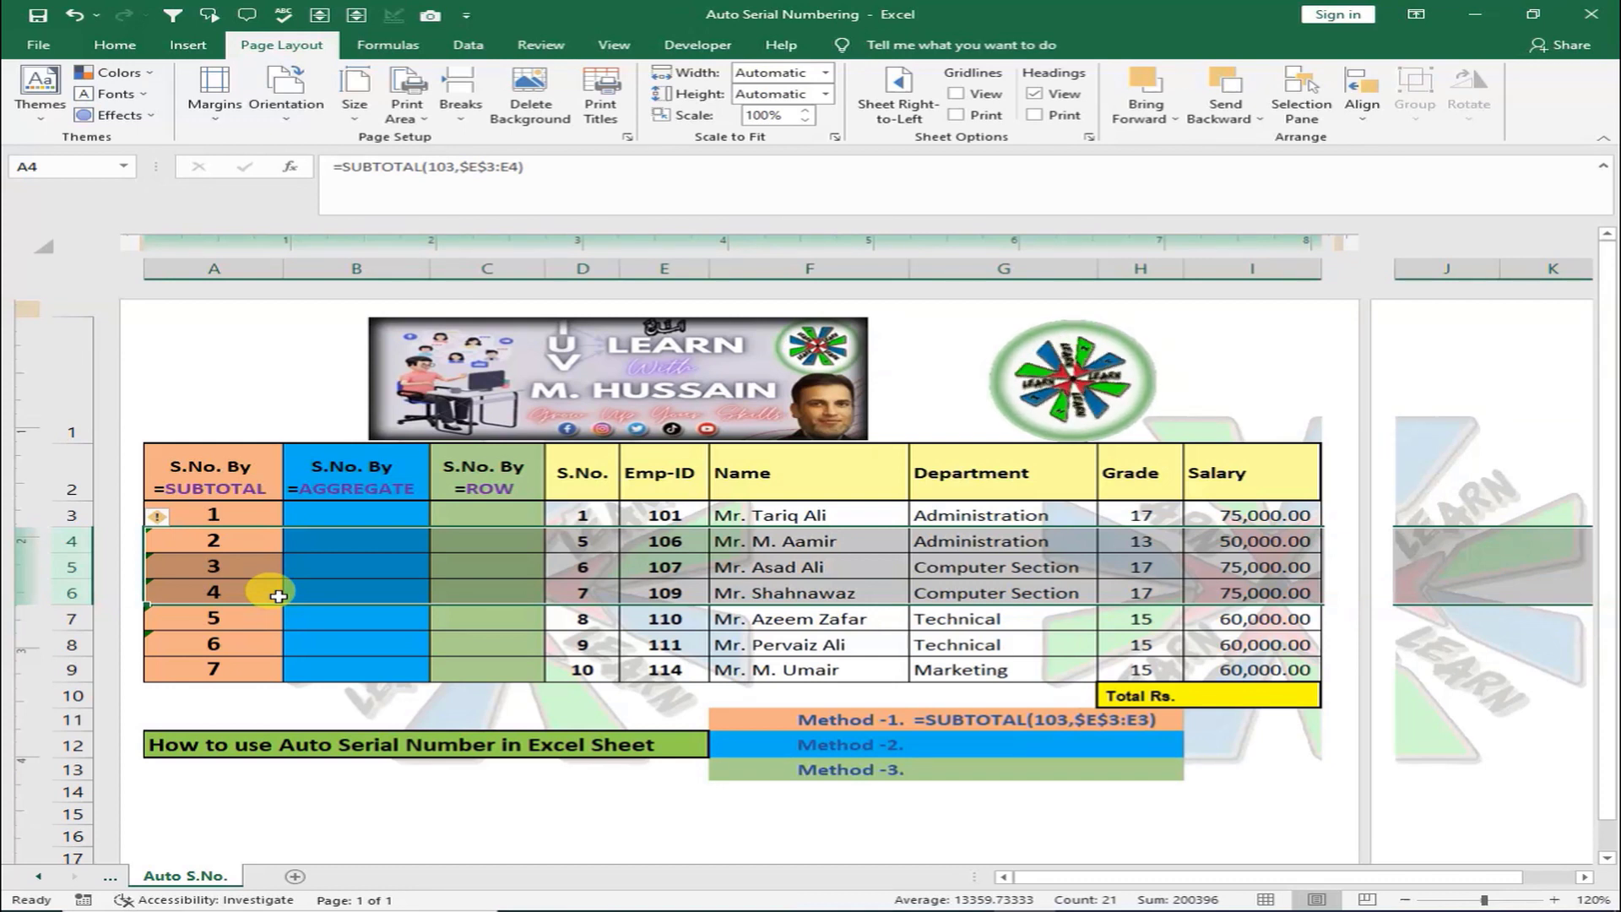
key(ctrl+z)
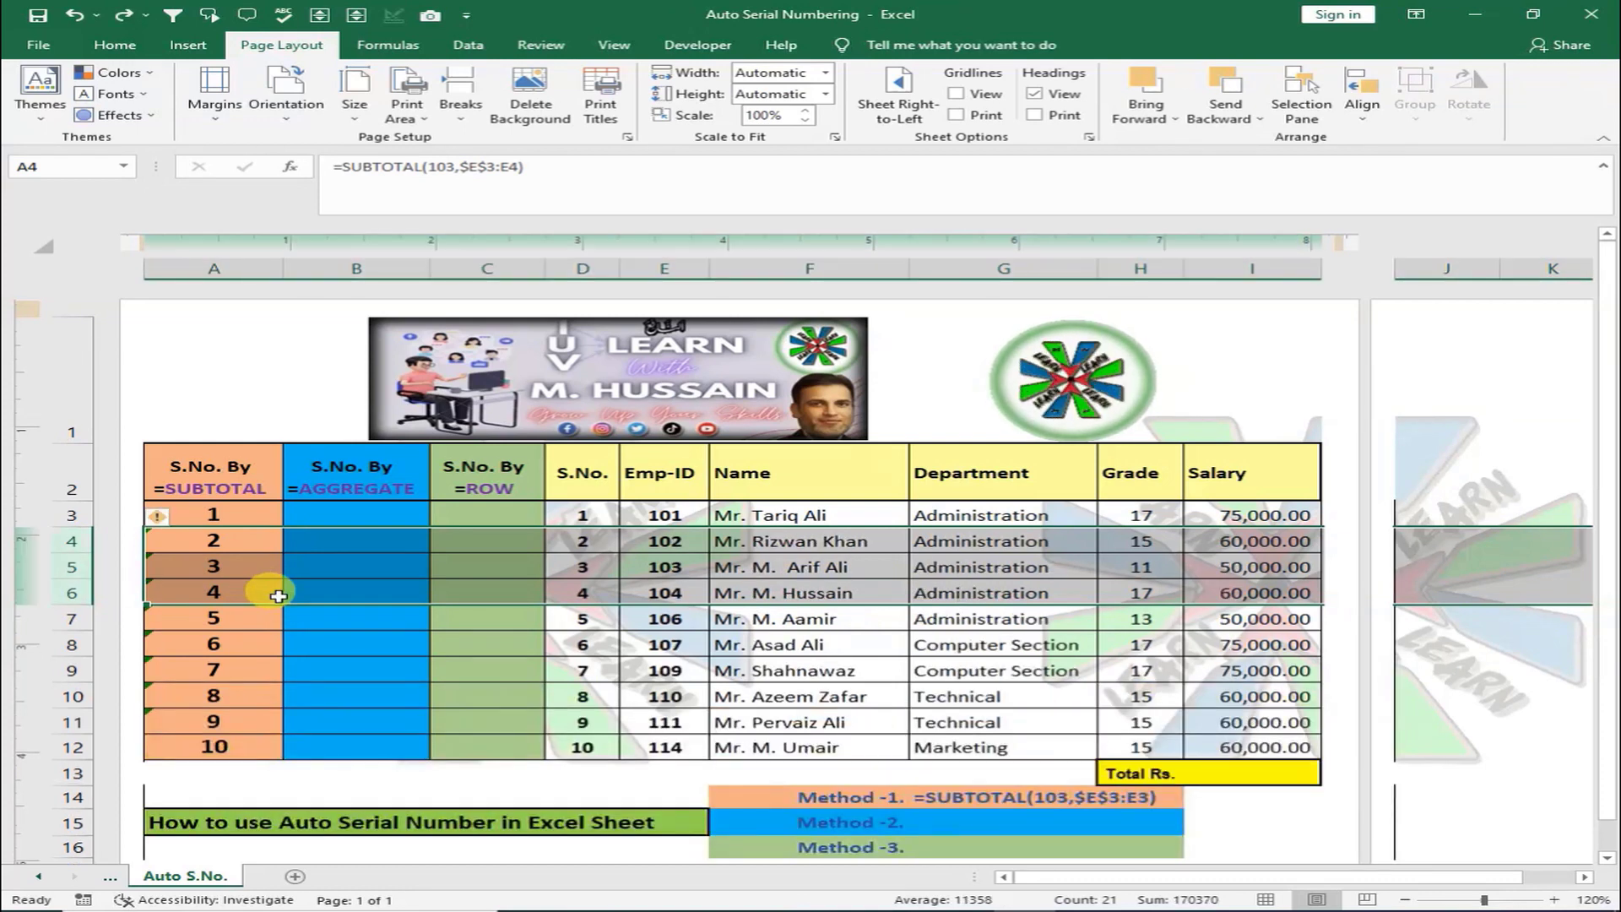
- Start an AGGREGATE formula in B3 with function 3 - COUNTA and option 7 - Ignore hidden rows and error values
click(346, 515)
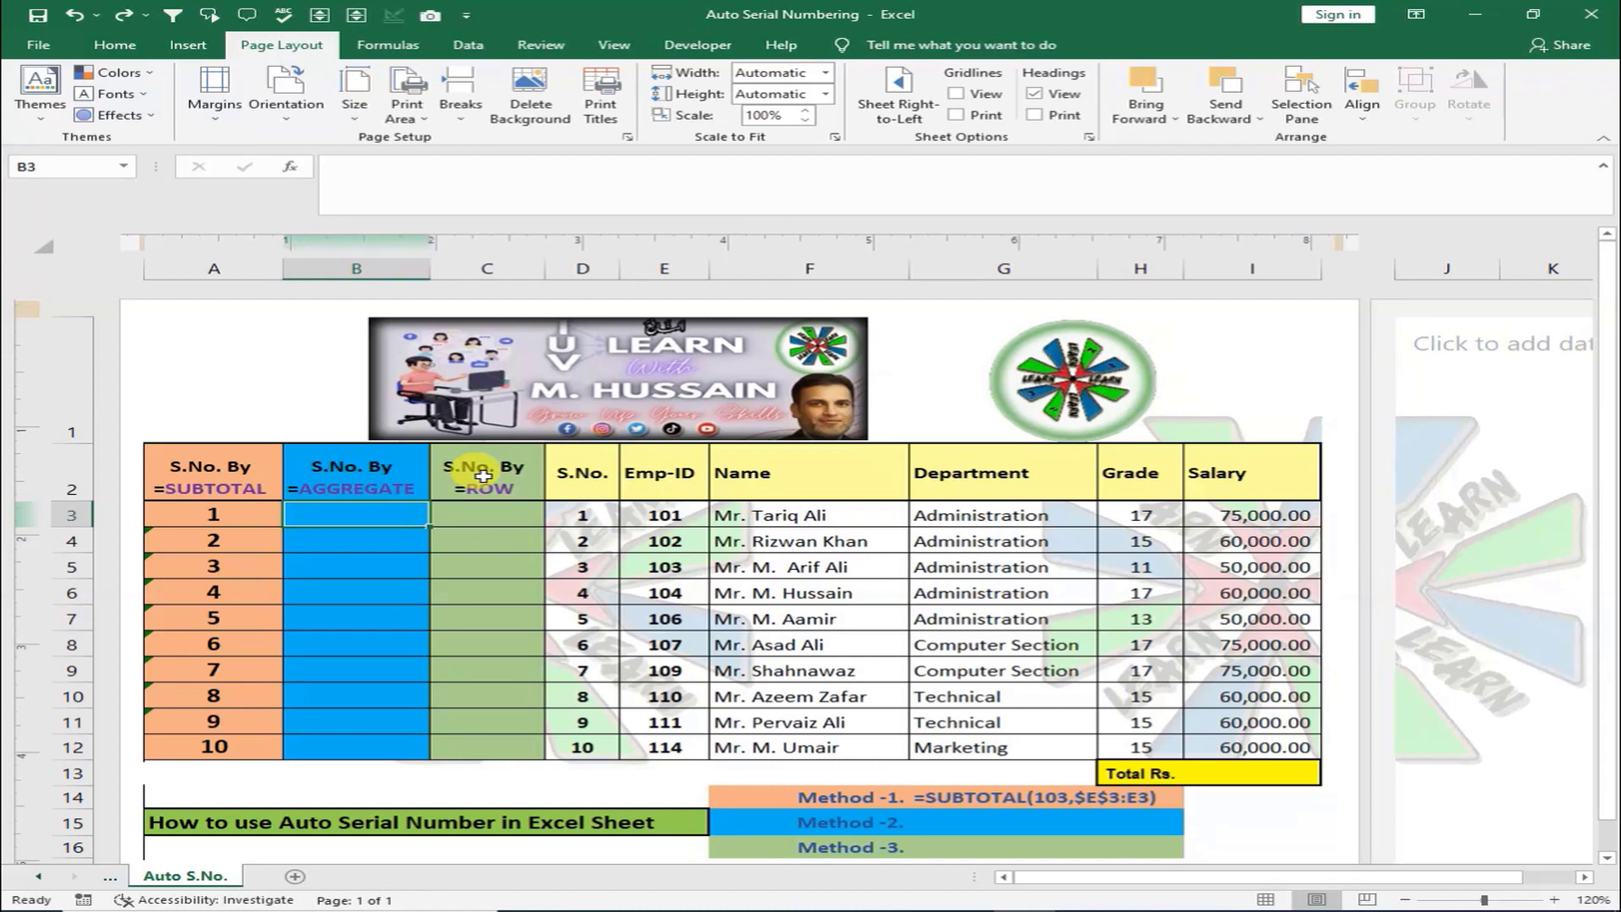
text(=AGG)
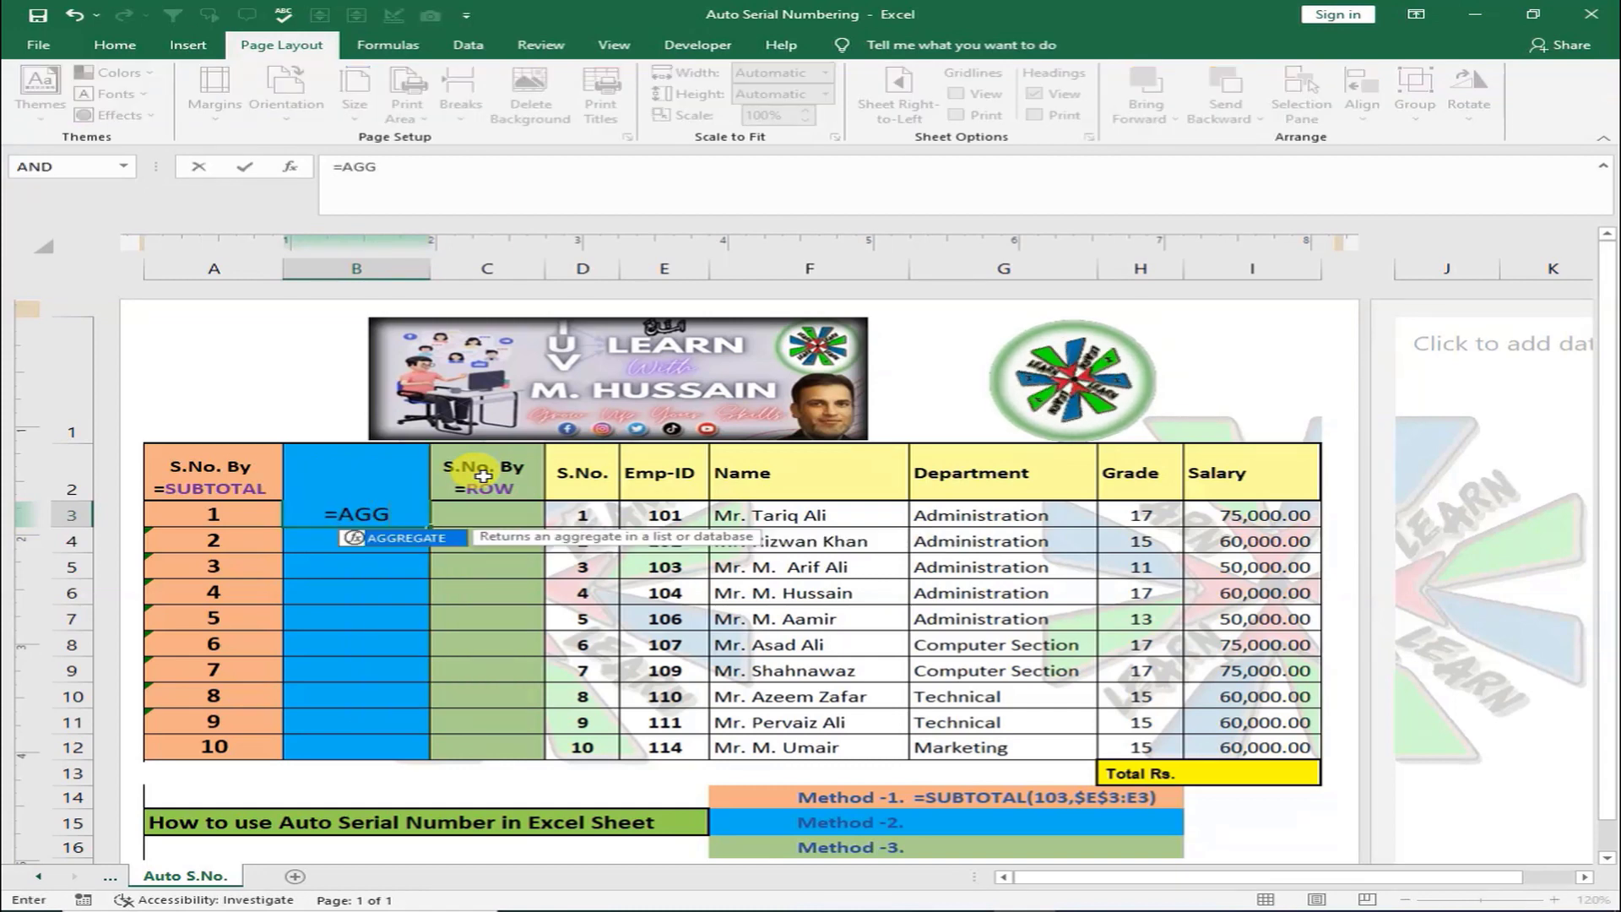
double_click(397, 541)
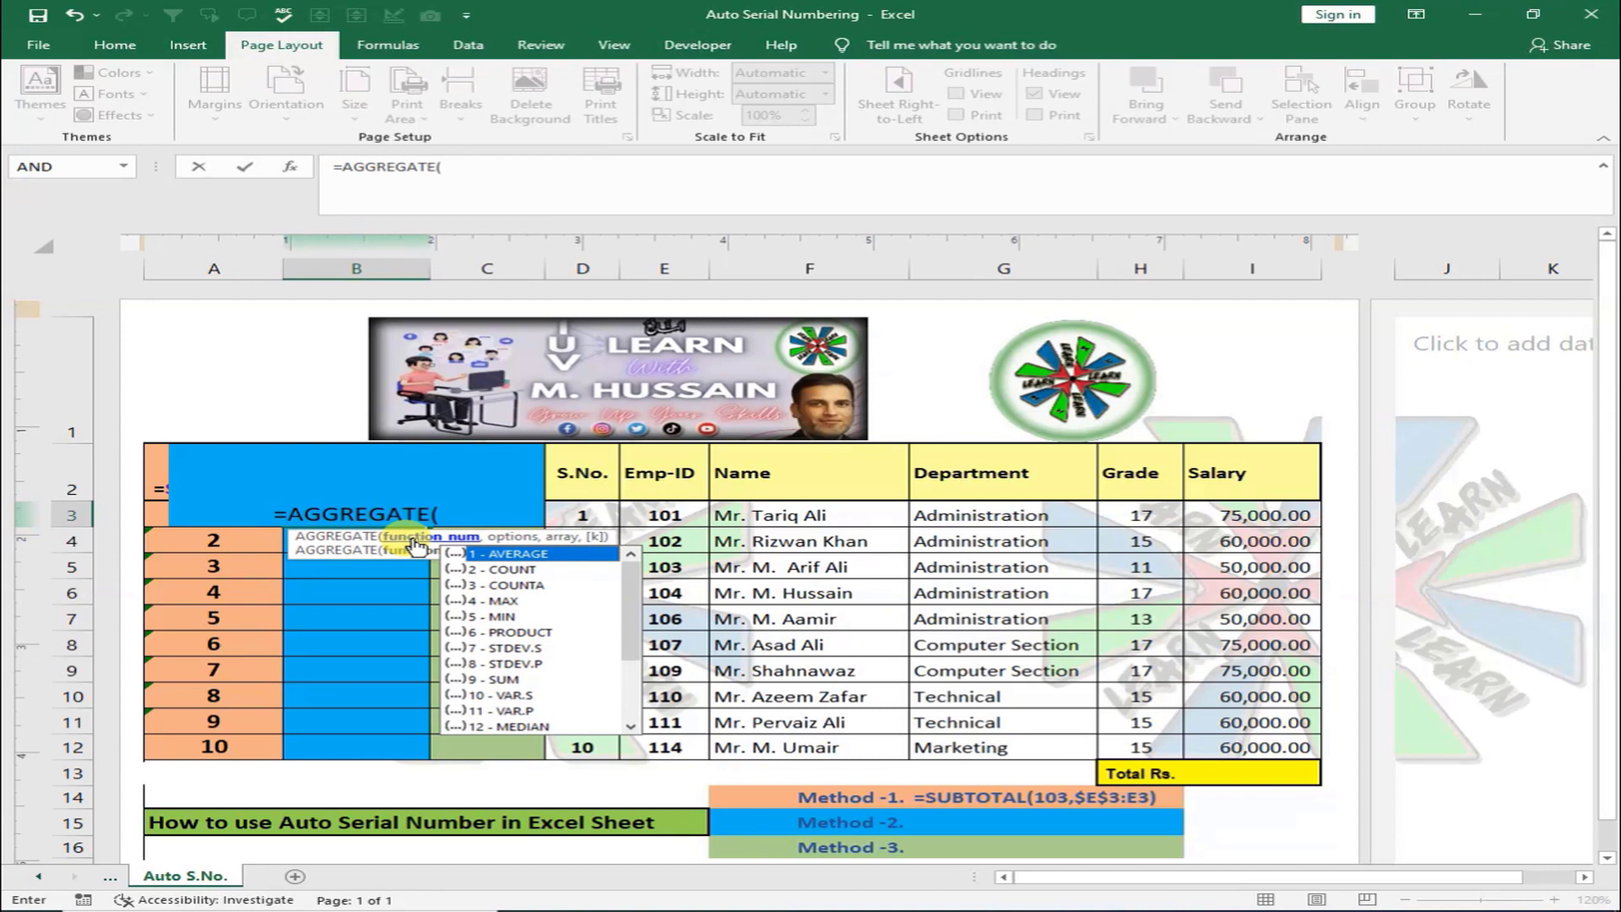
double_click(541, 591)
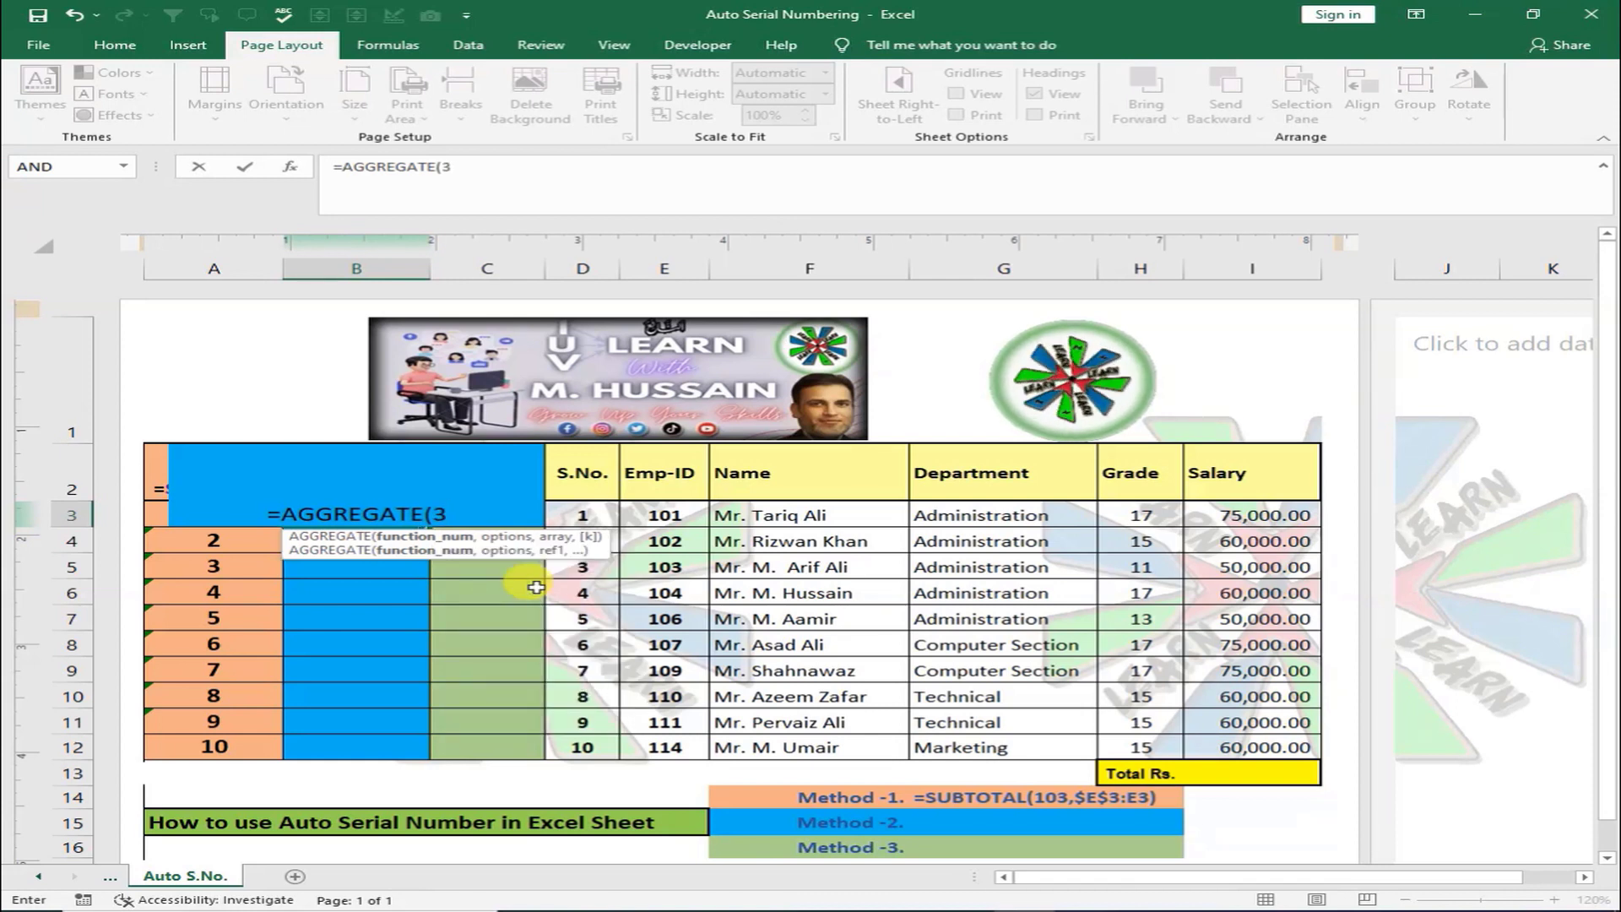
text(,)
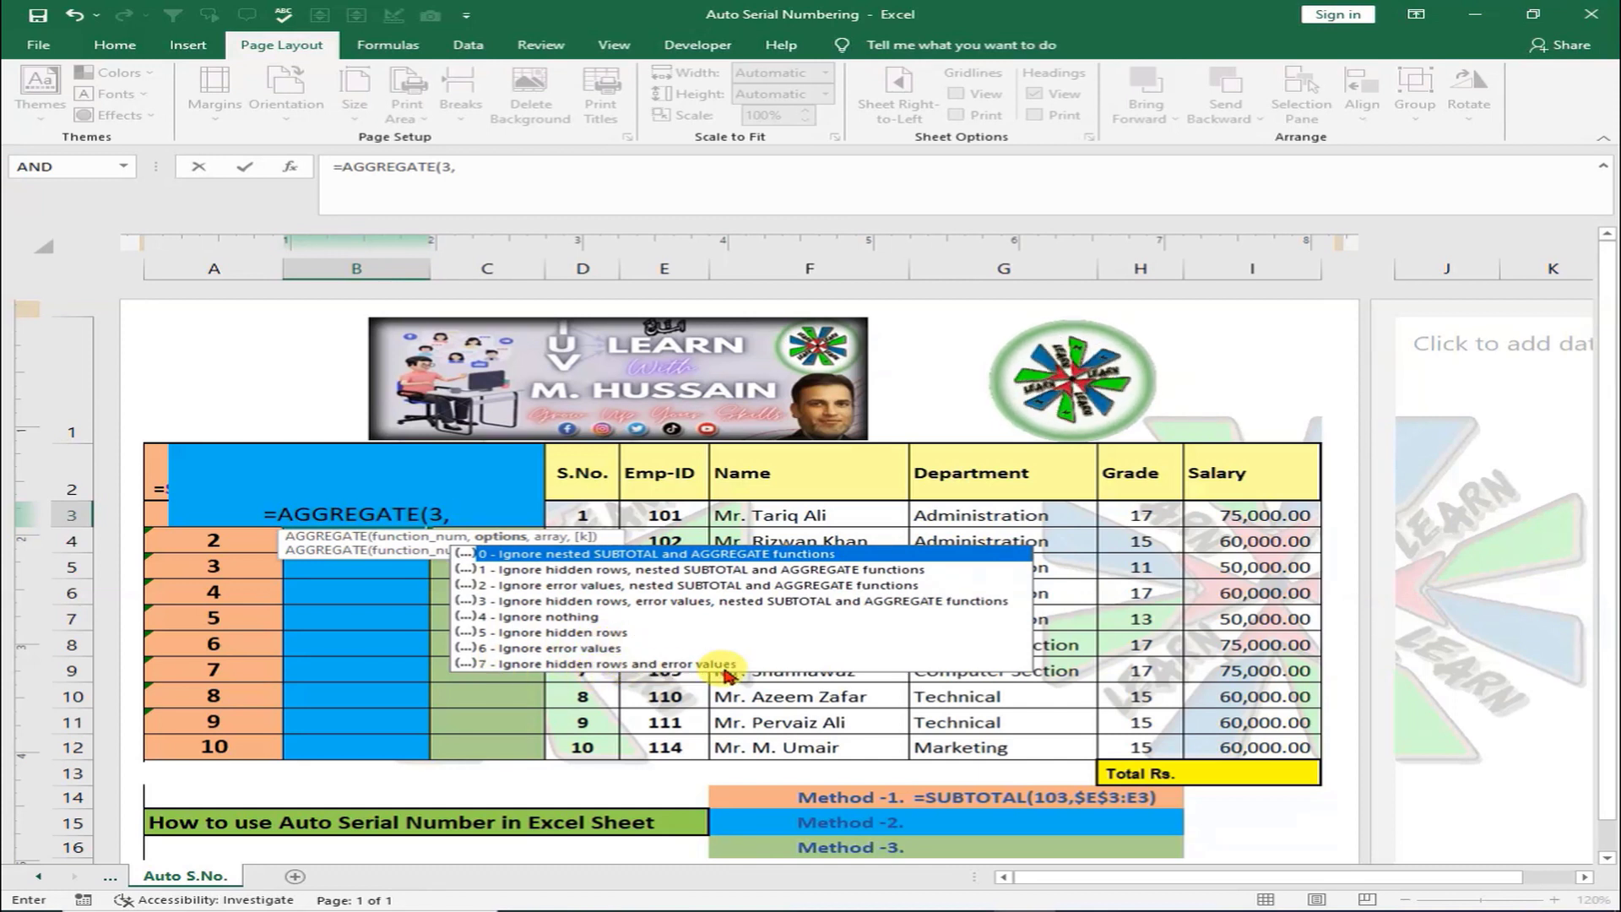
double_click(584, 664)
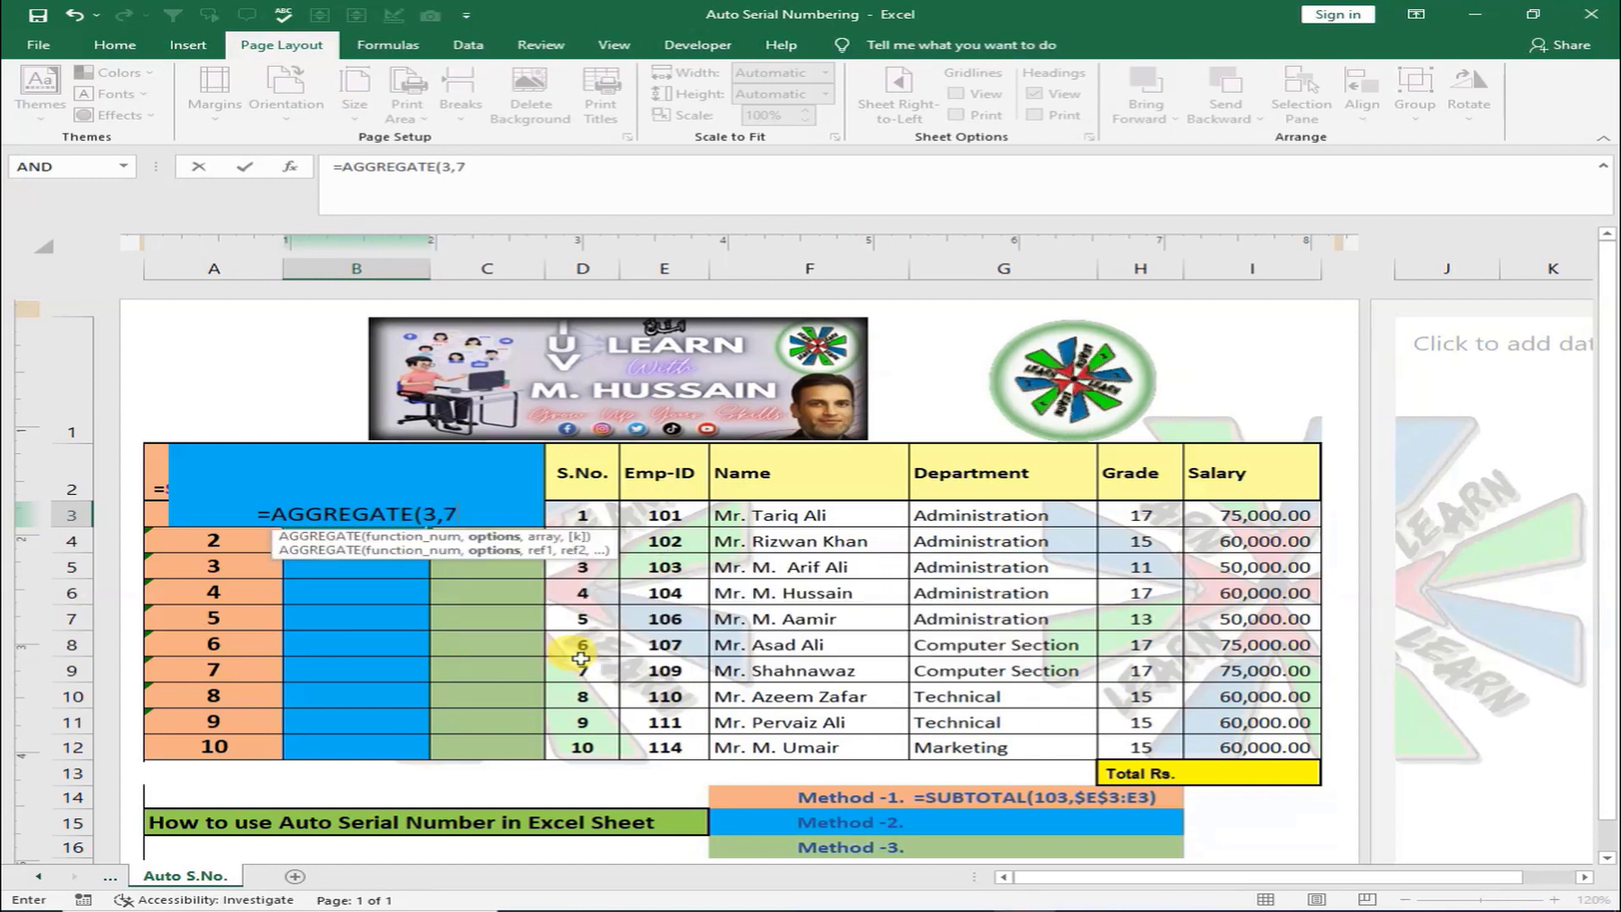
text(,)
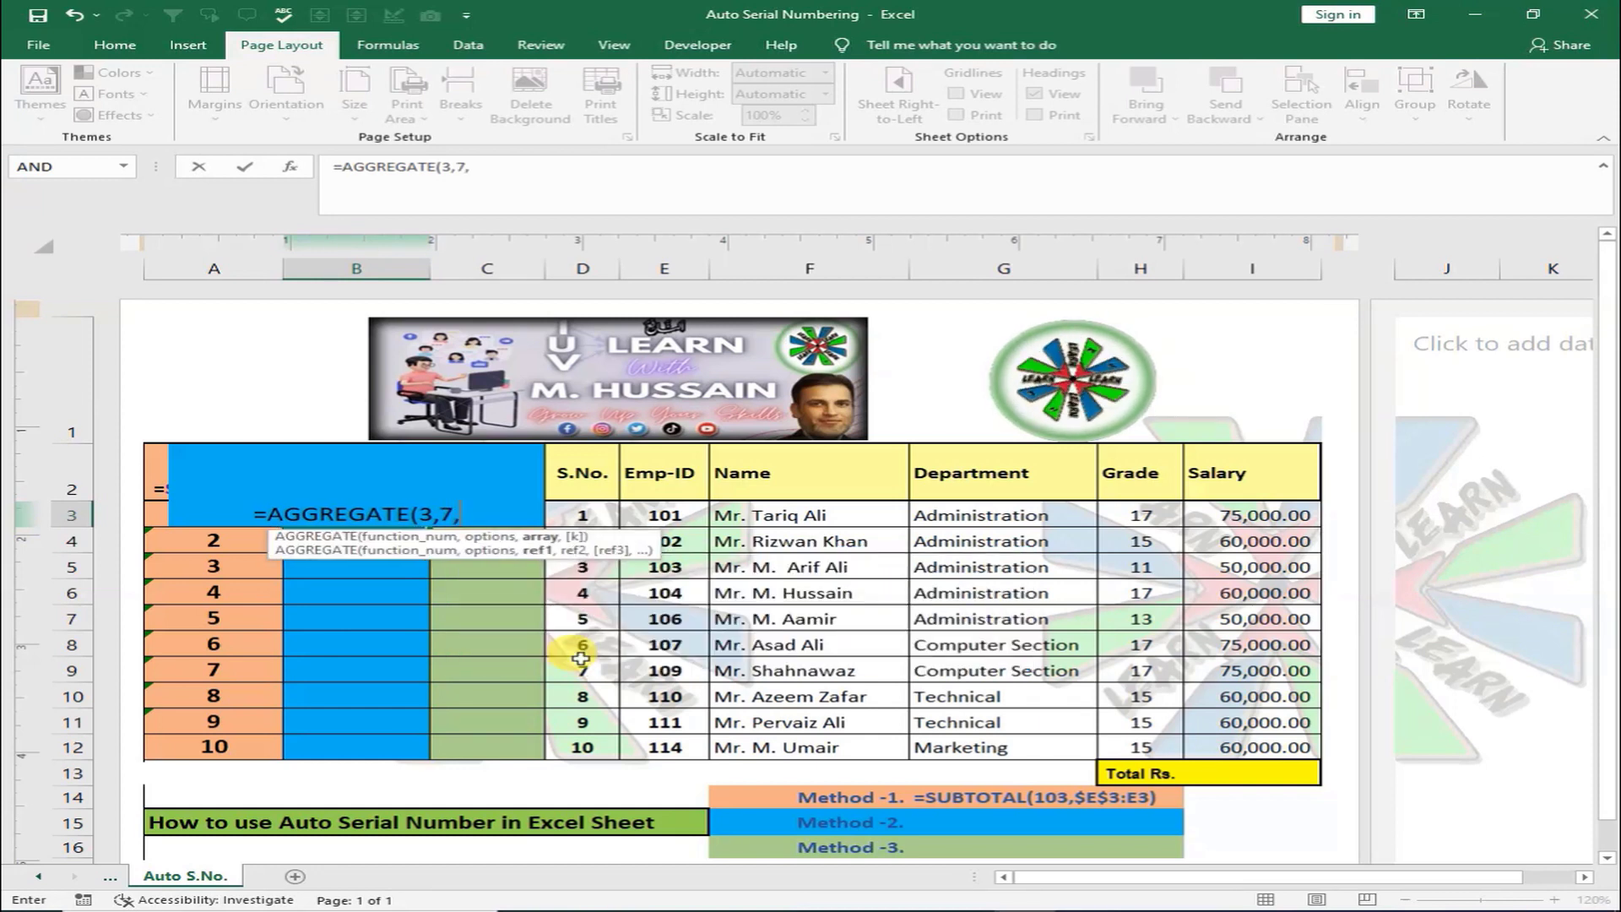
- Complete the B3 formula as =AGGREGATE(3,7,$E$3:E3), with an absolute start for the Emp-ID range
click(695, 516)
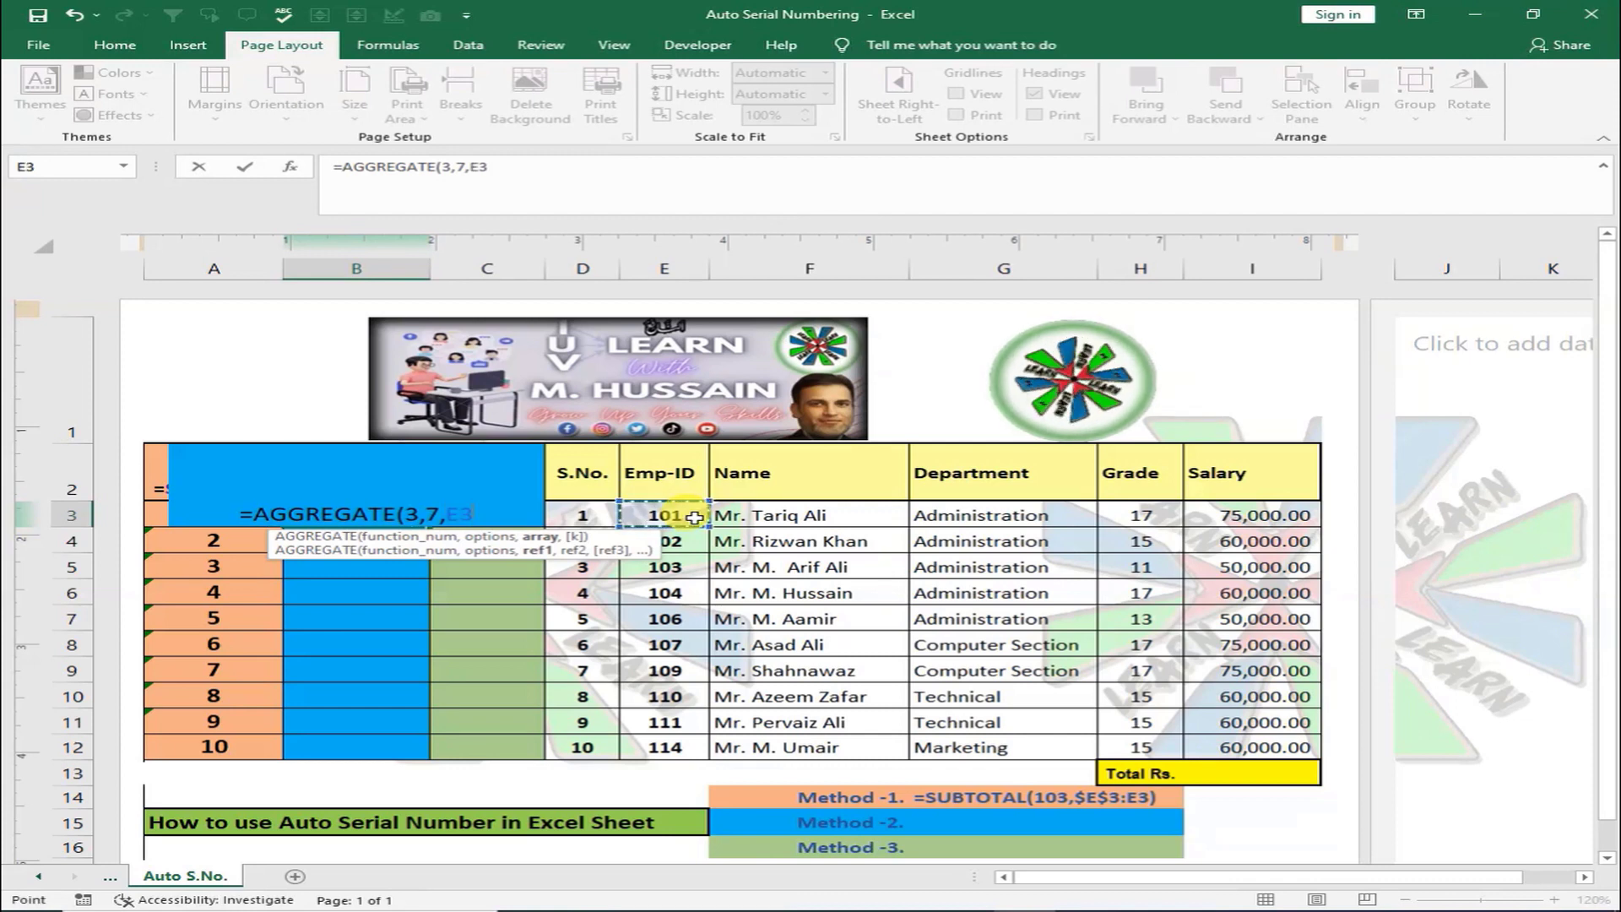
key(F8)
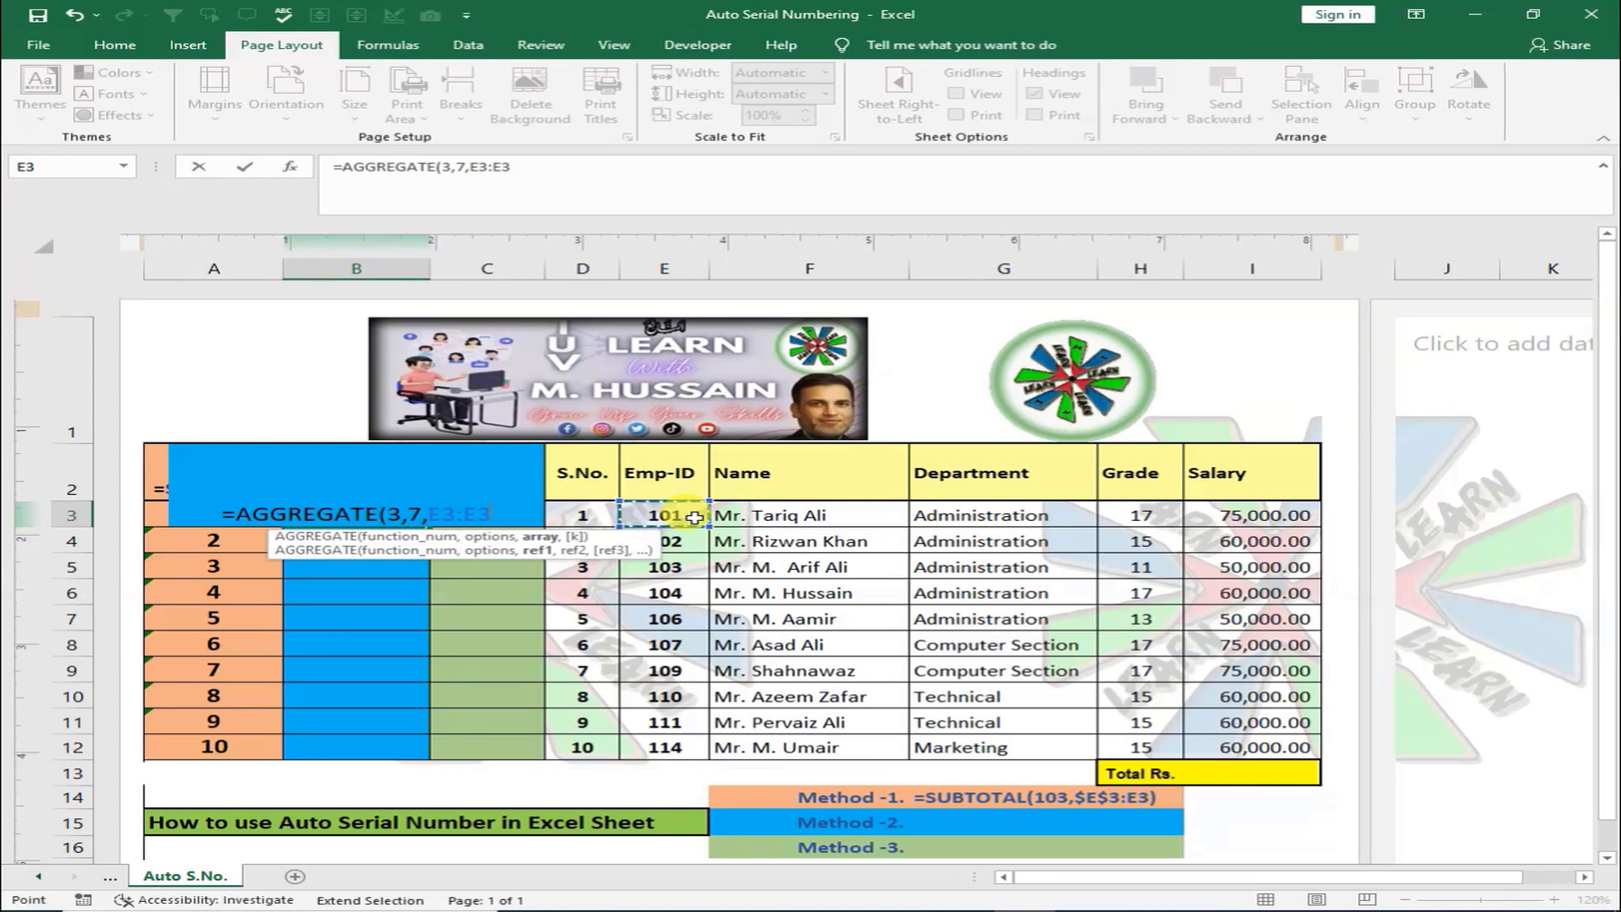
text())
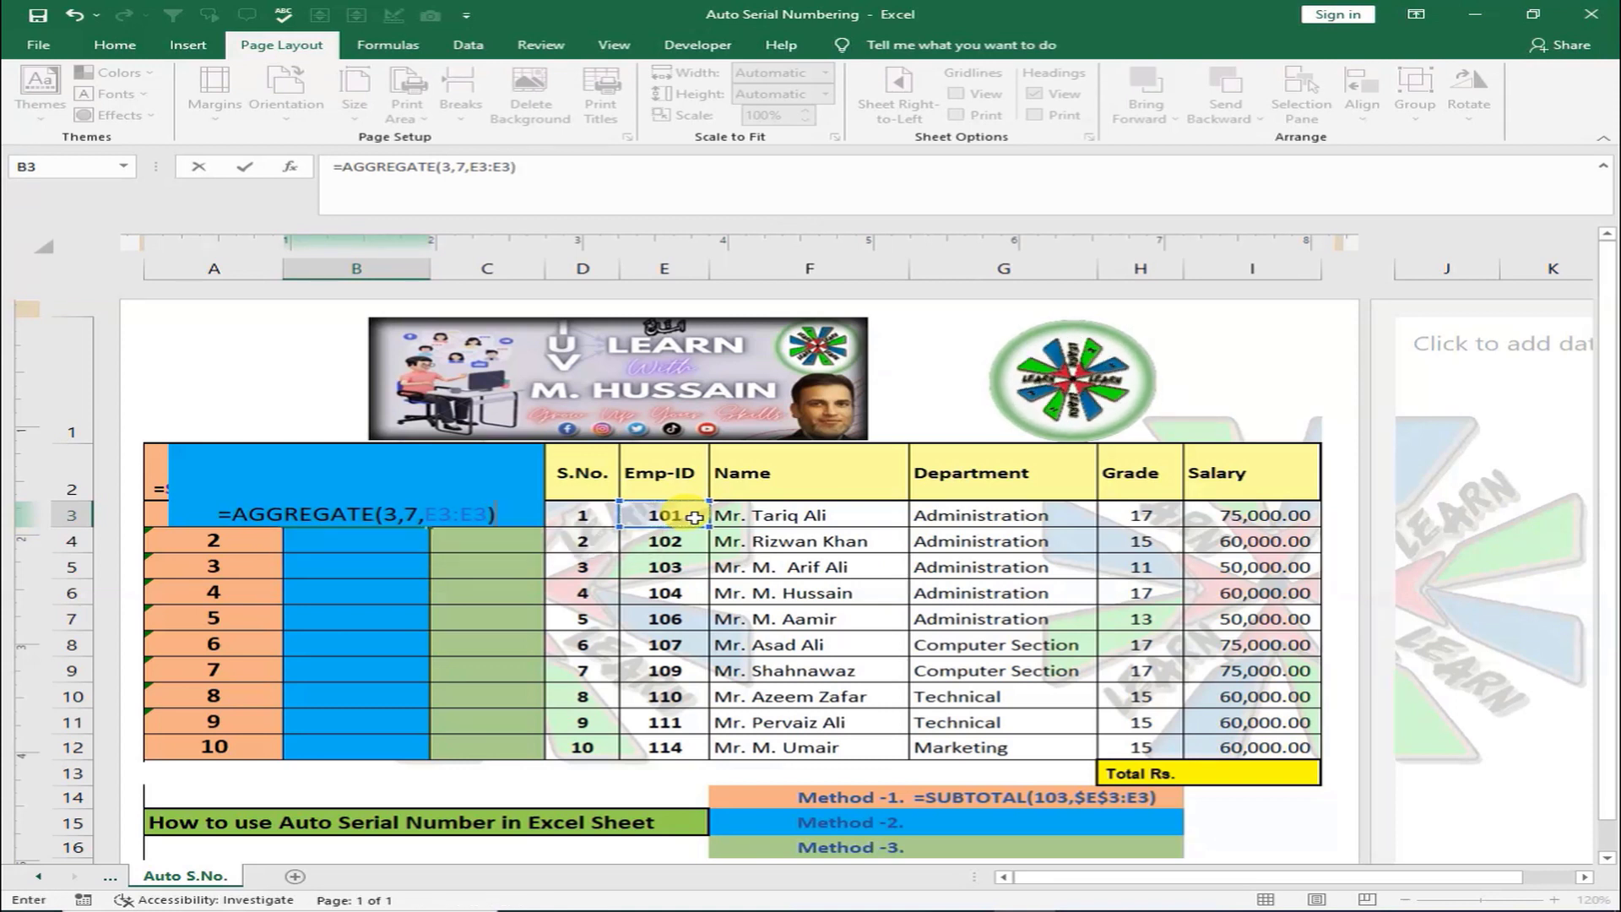
click(438, 511)
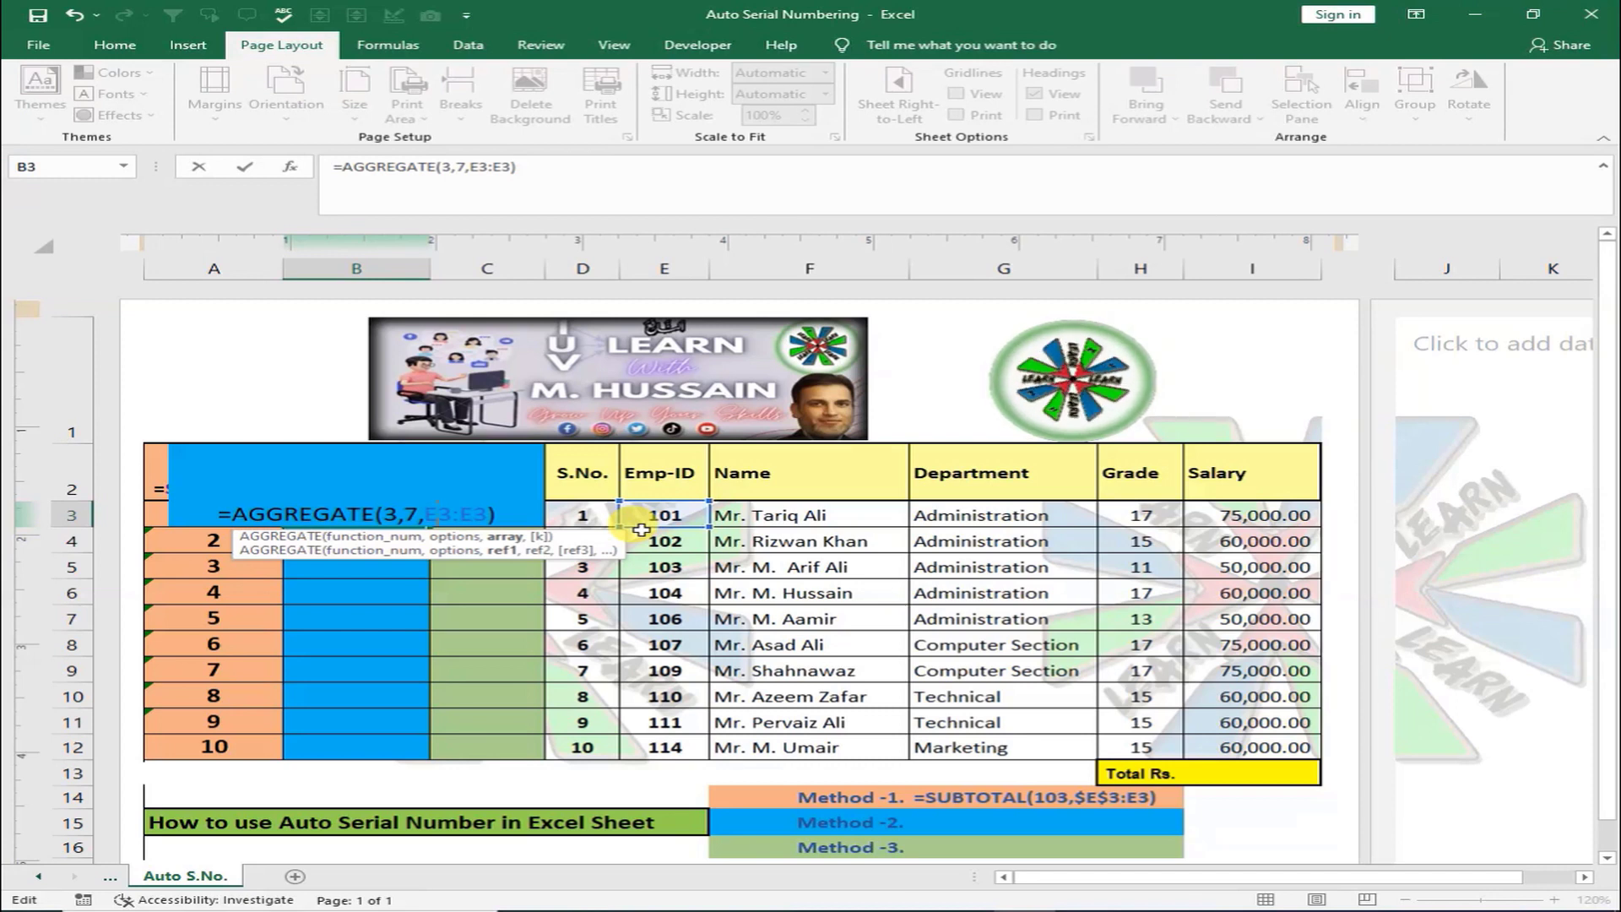
key(F4)
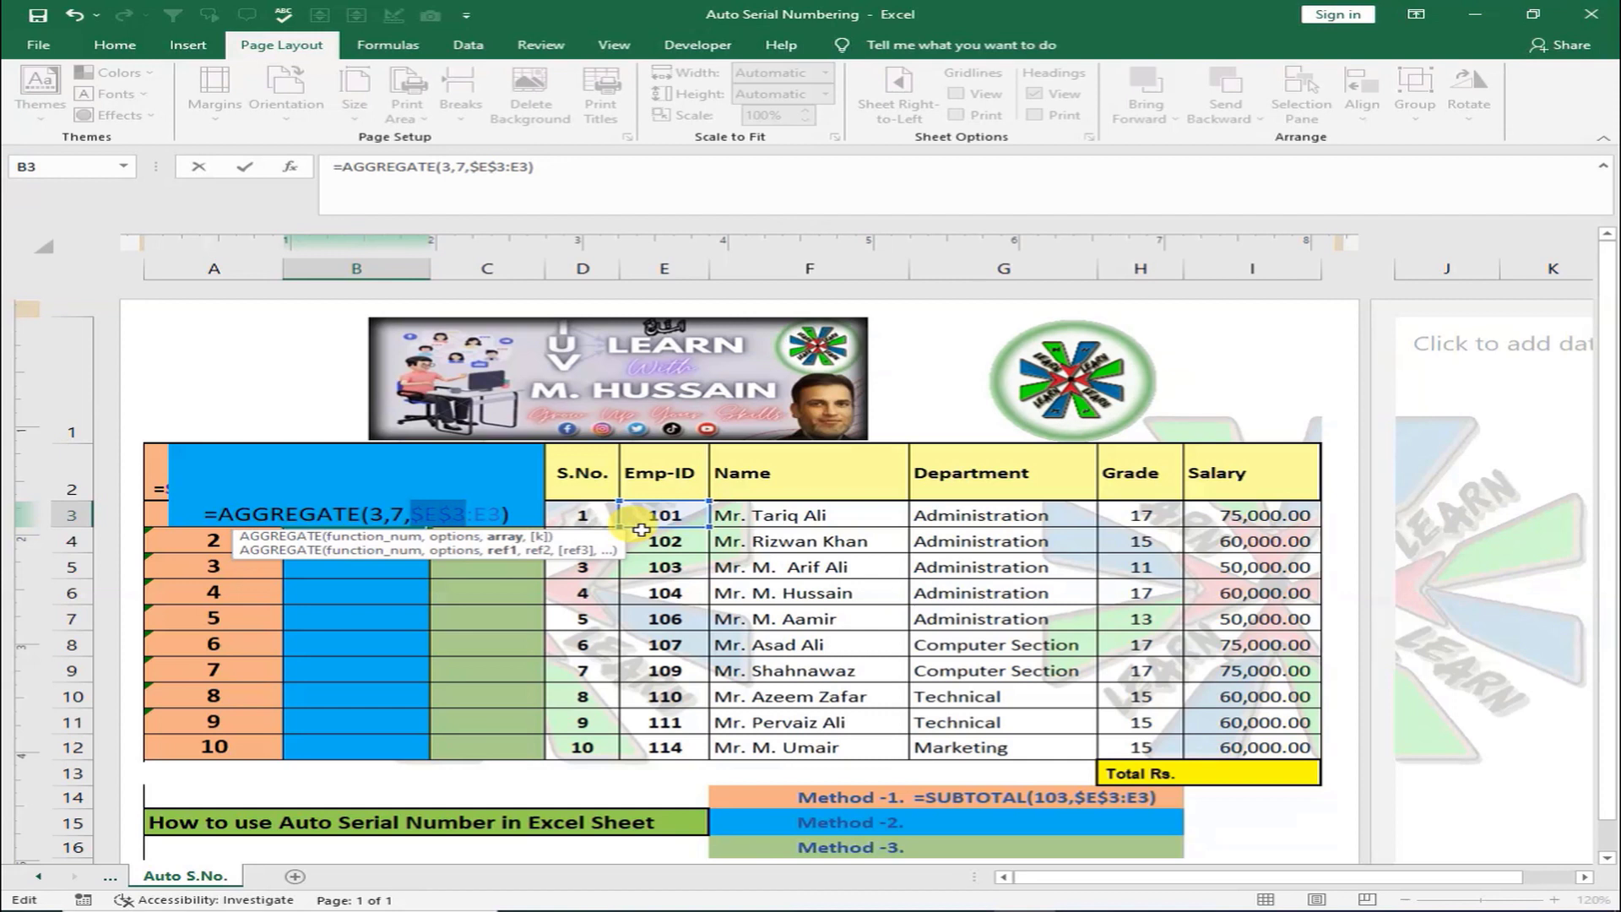
key(Return)
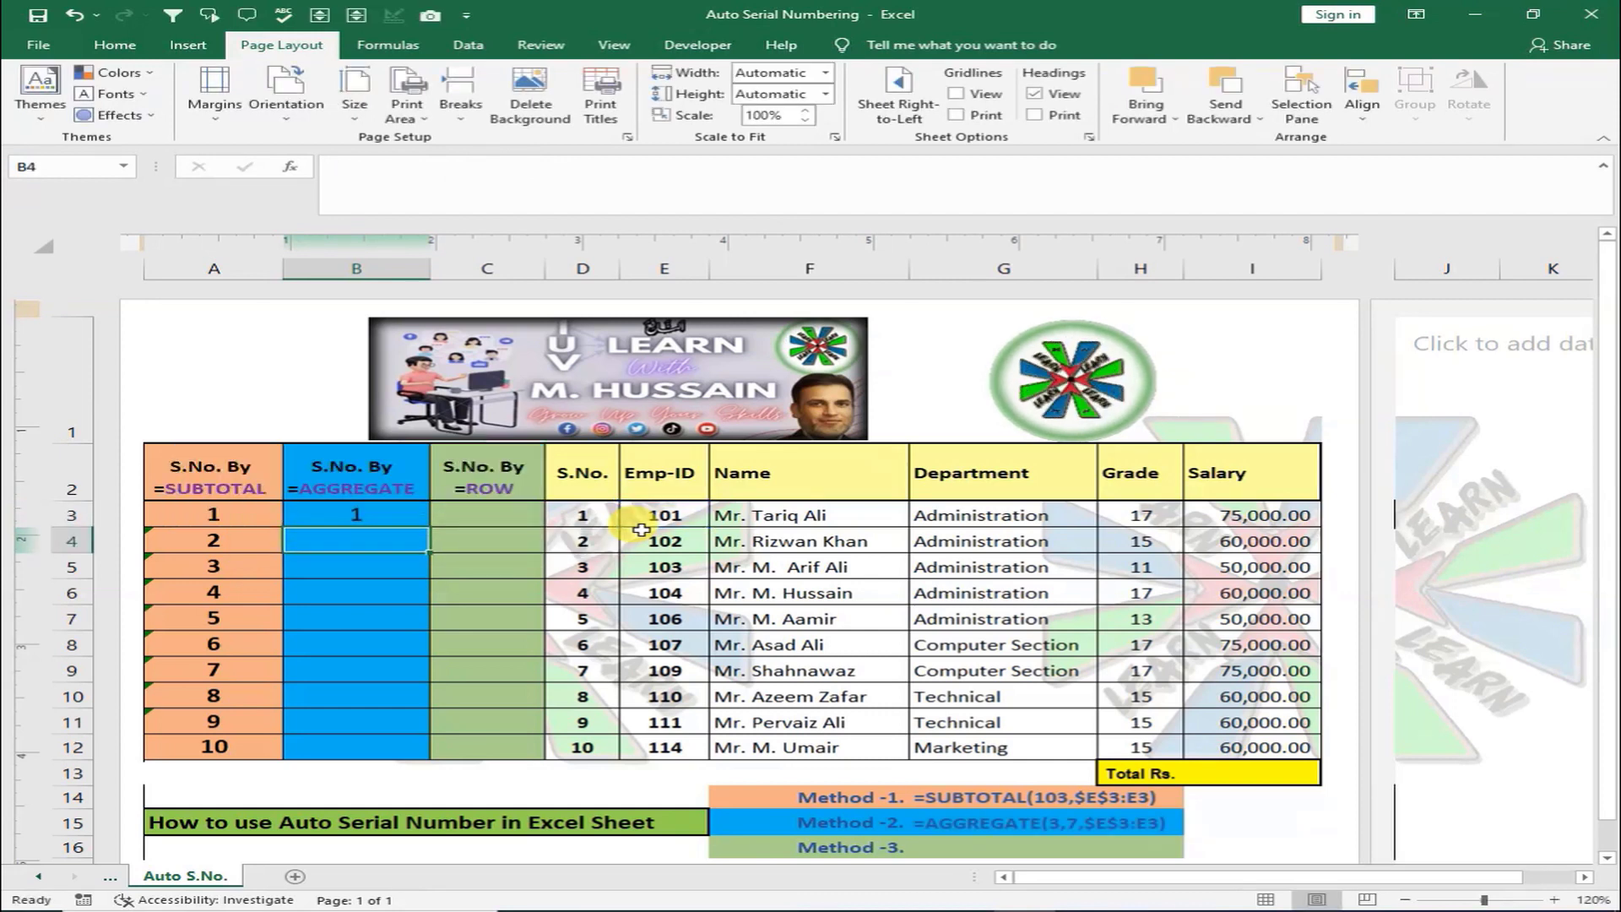
- Fill the AGGREGATE formula from B3 down to B12 and check the formula in B9
click(348, 511)
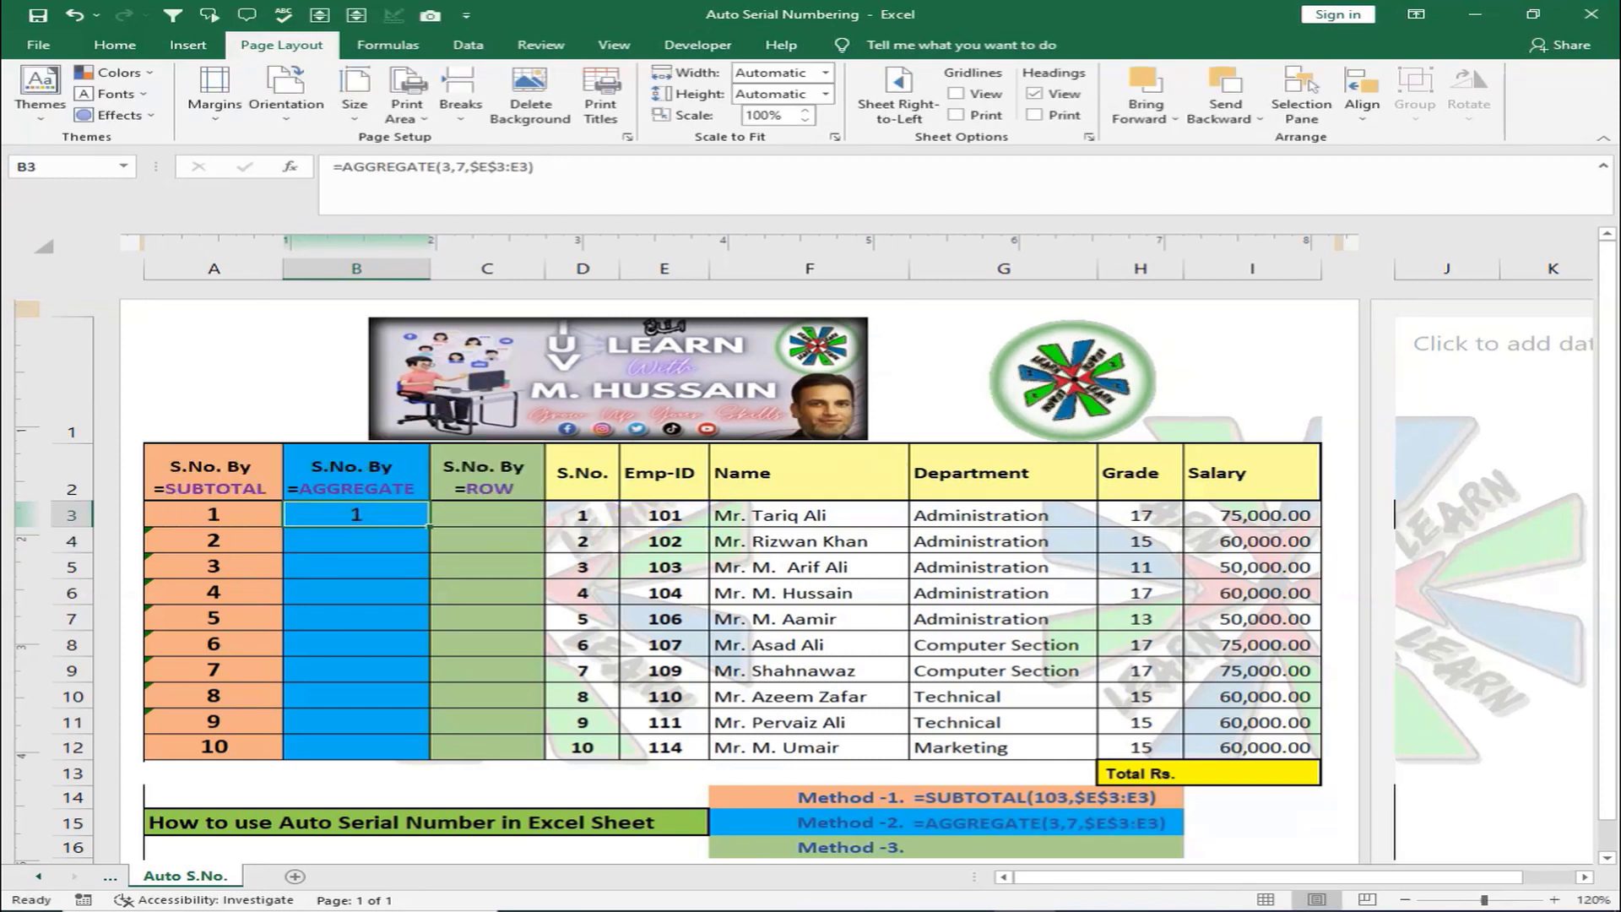
drag(422, 527, 427, 755)
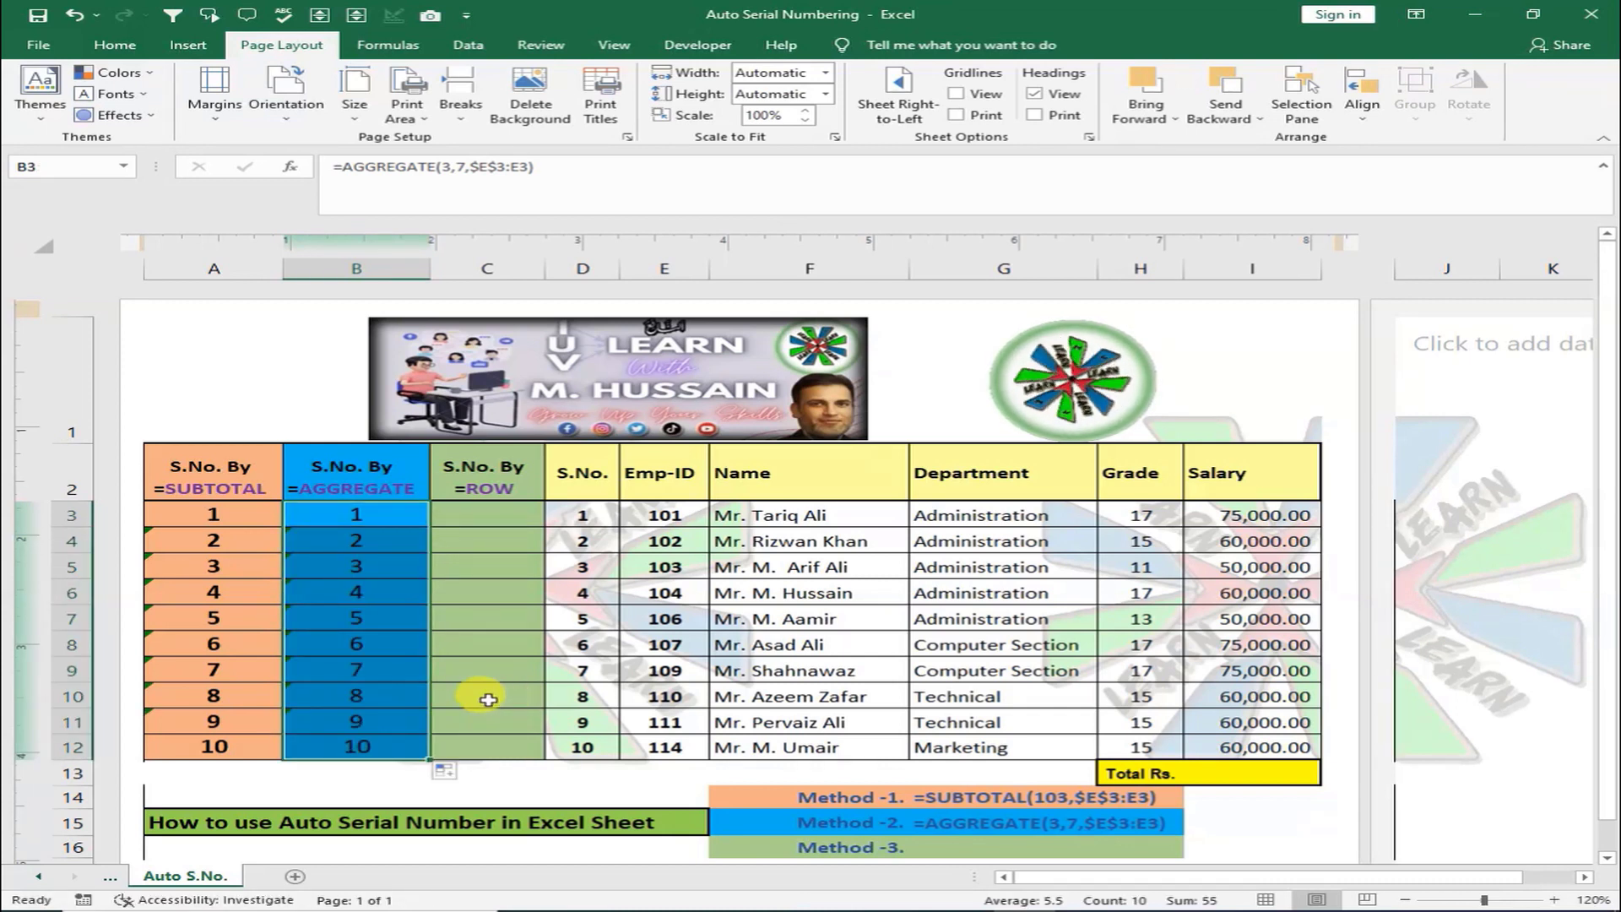
click(385, 673)
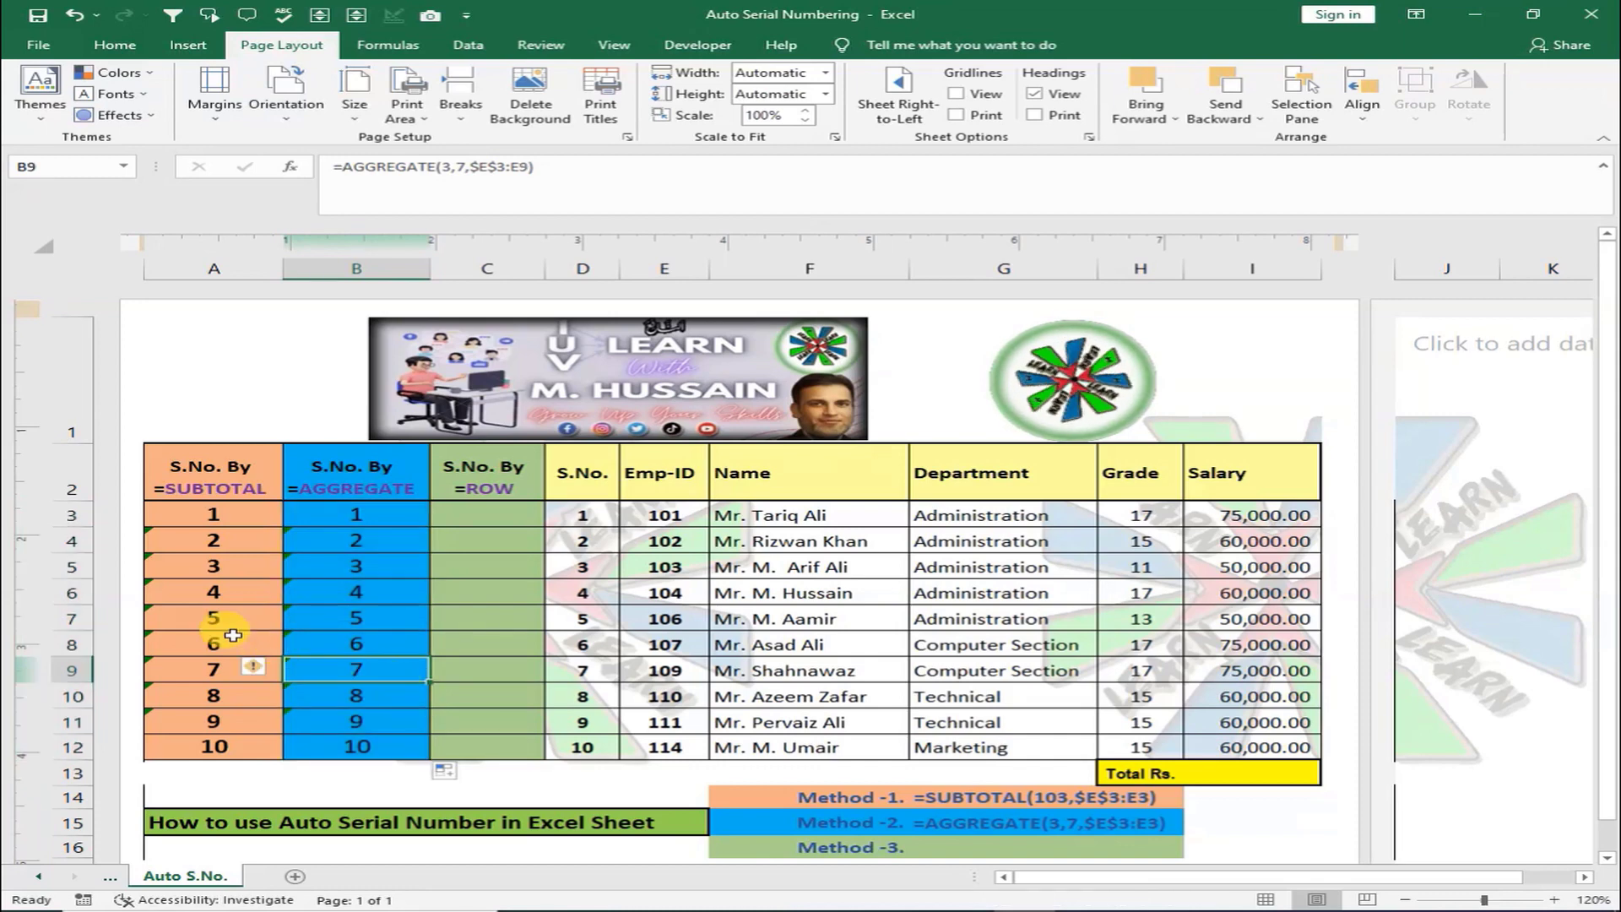
- Delete rows 6 and 7 to test how the SUBTOTAL and AGGREGATE serial numbers adjust
click(73, 594)
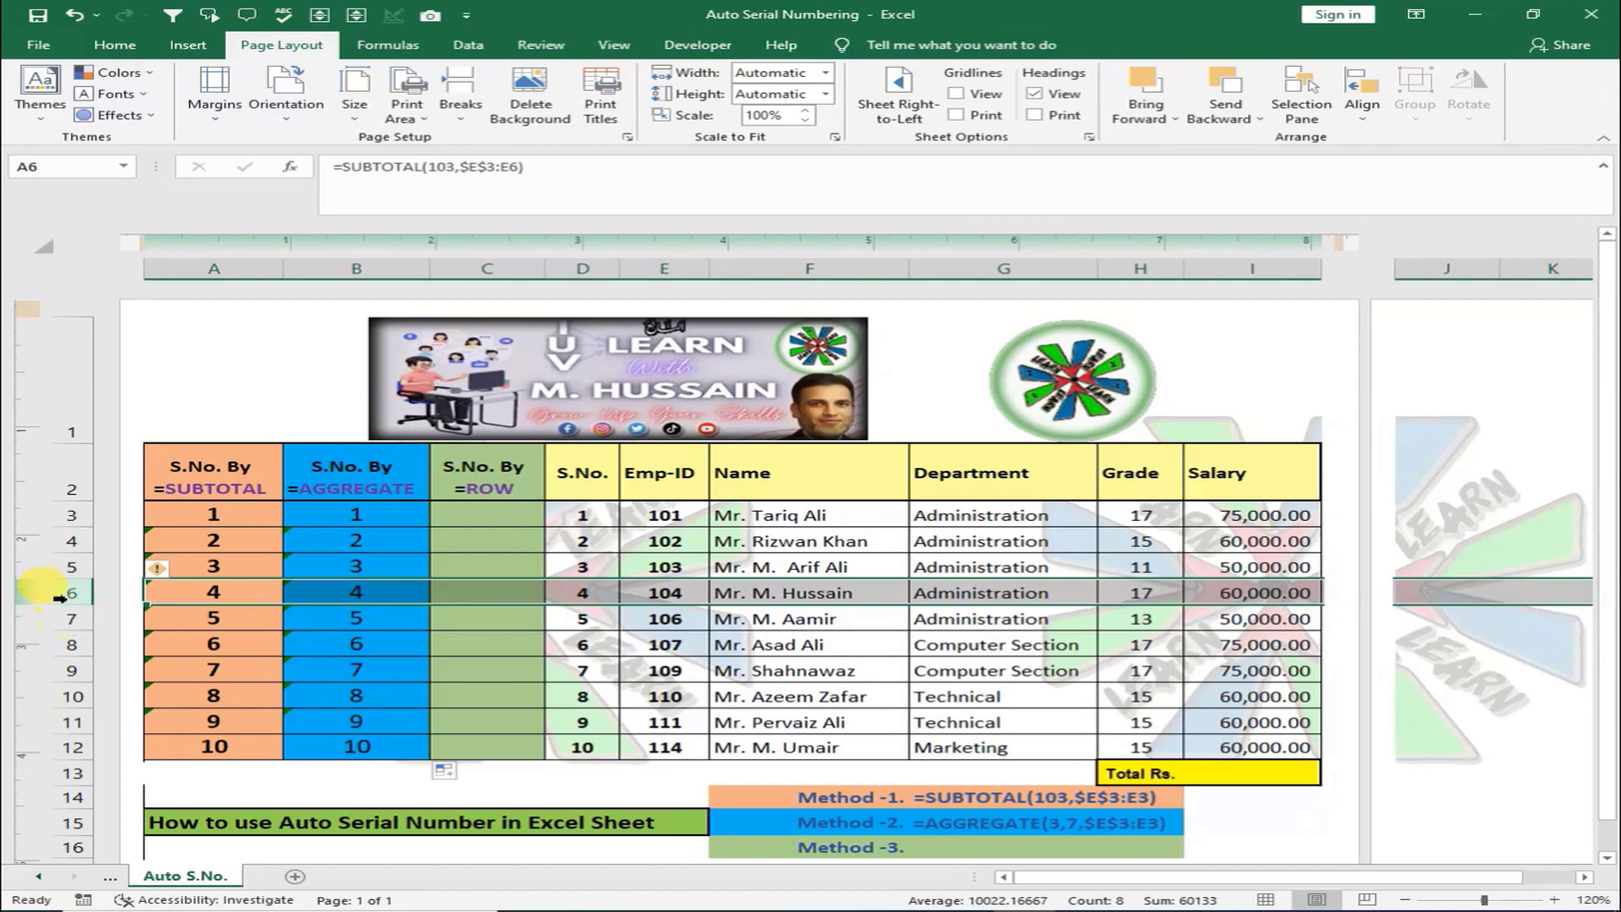
drag(59, 598, 59, 616)
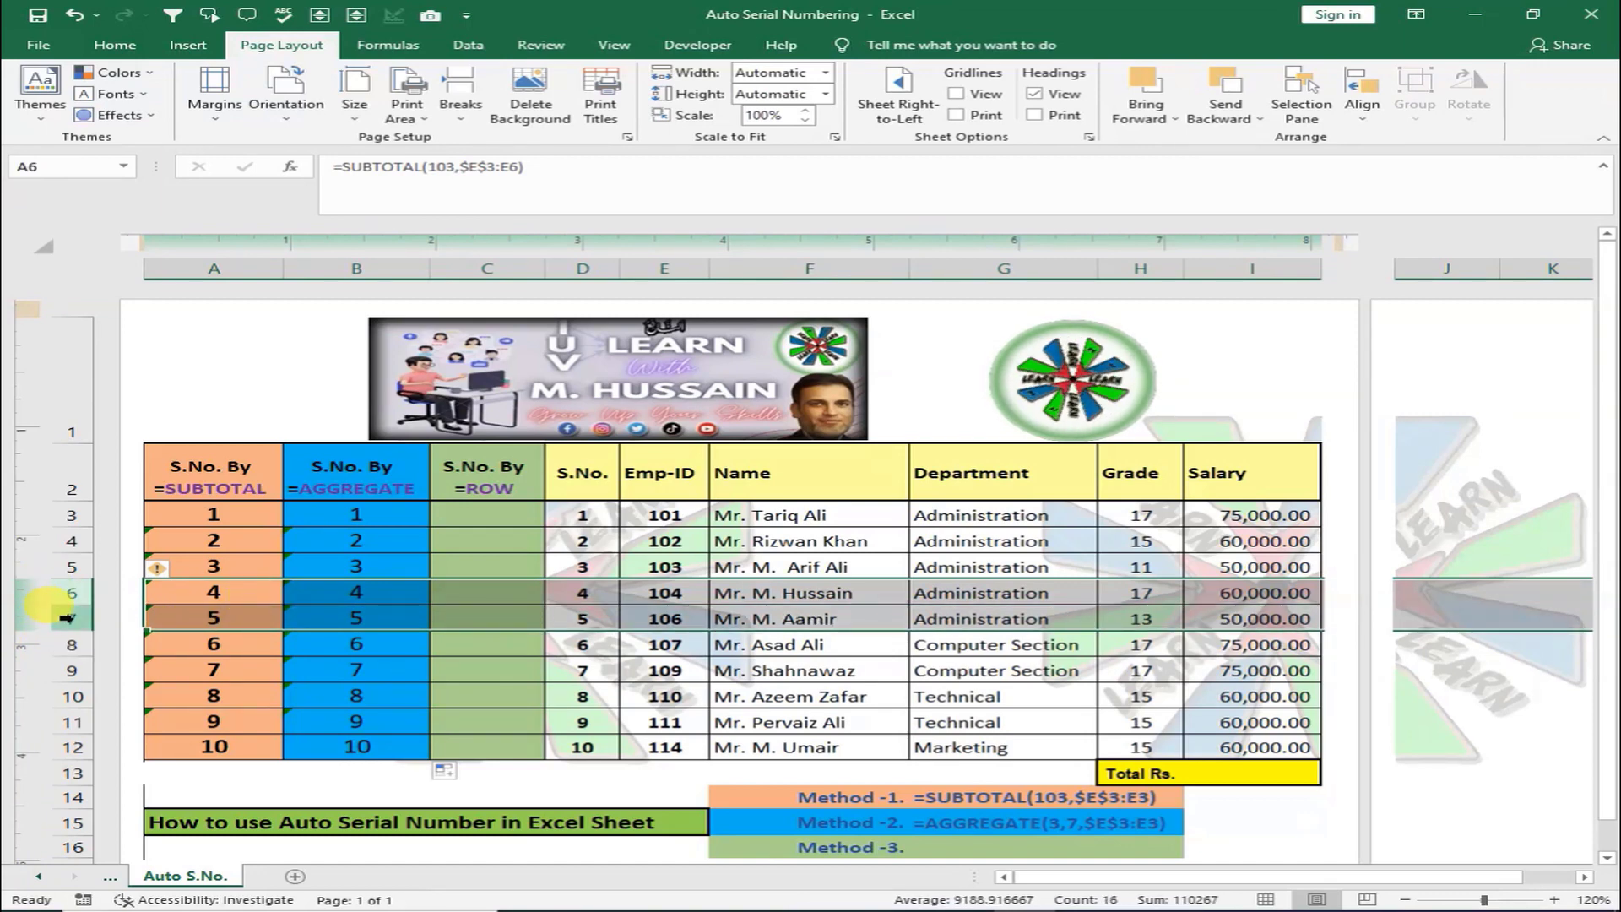
right_click(66, 618)
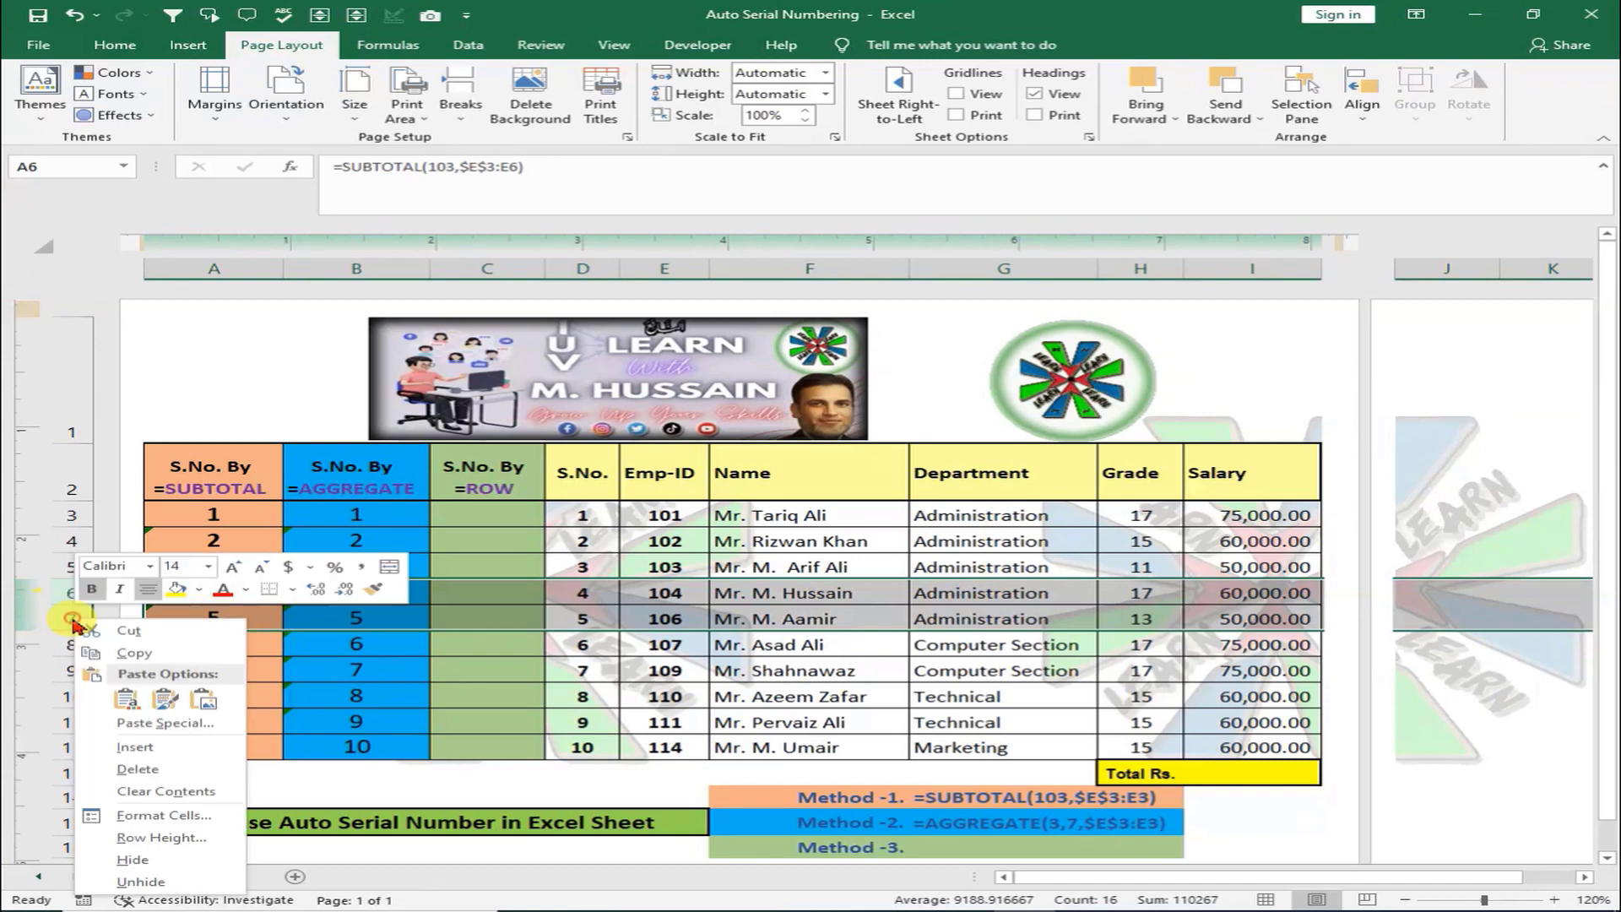
click(127, 755)
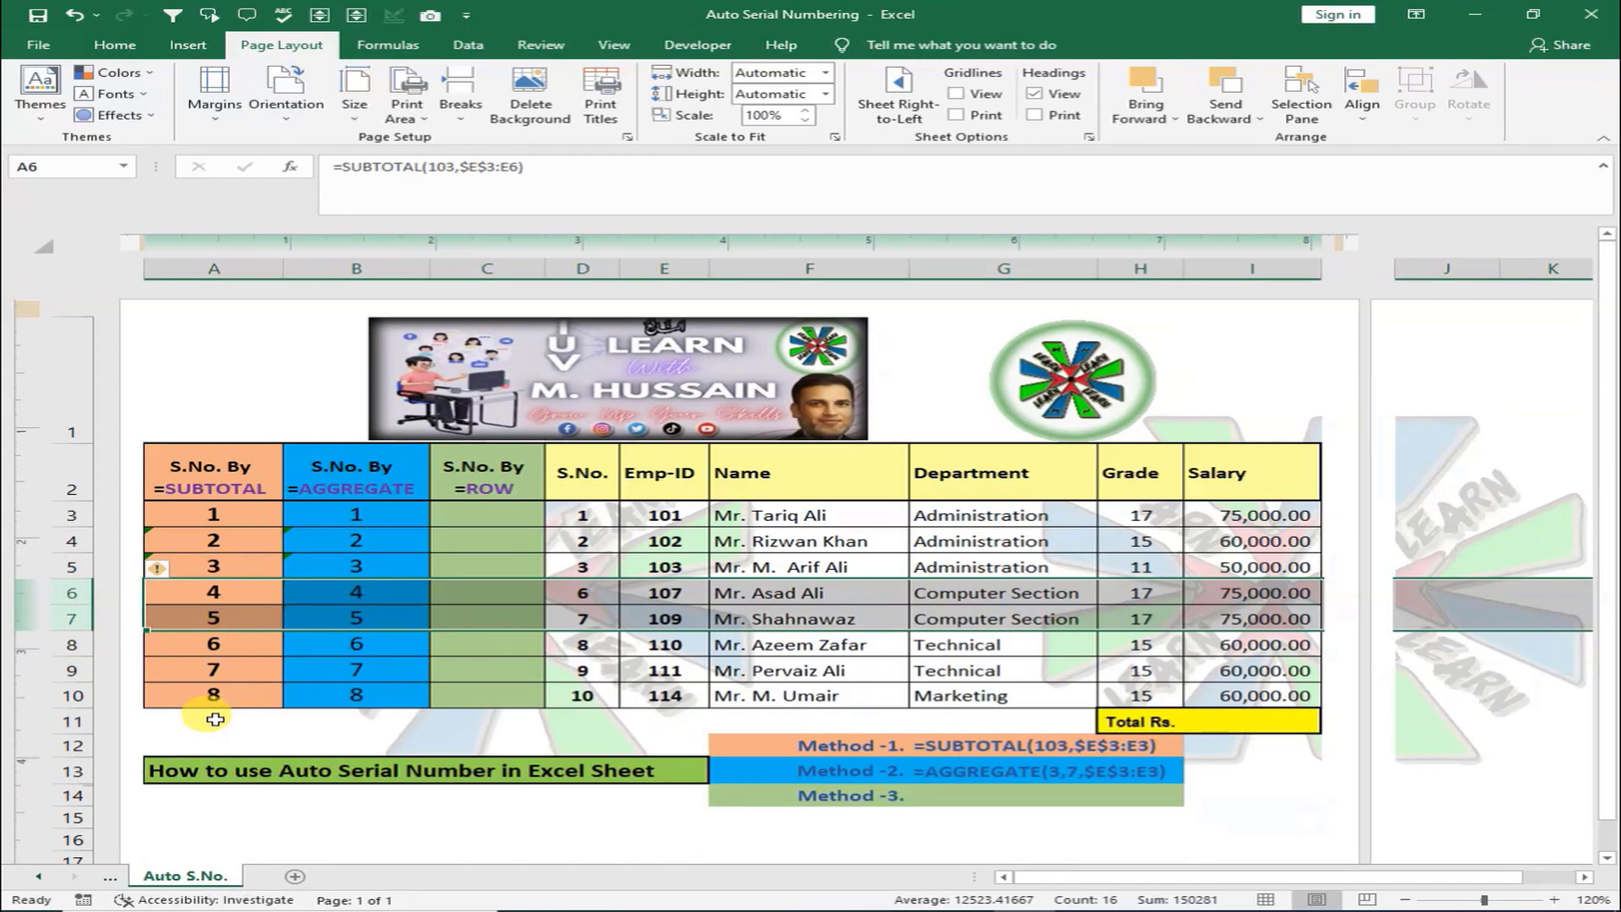
click(266, 518)
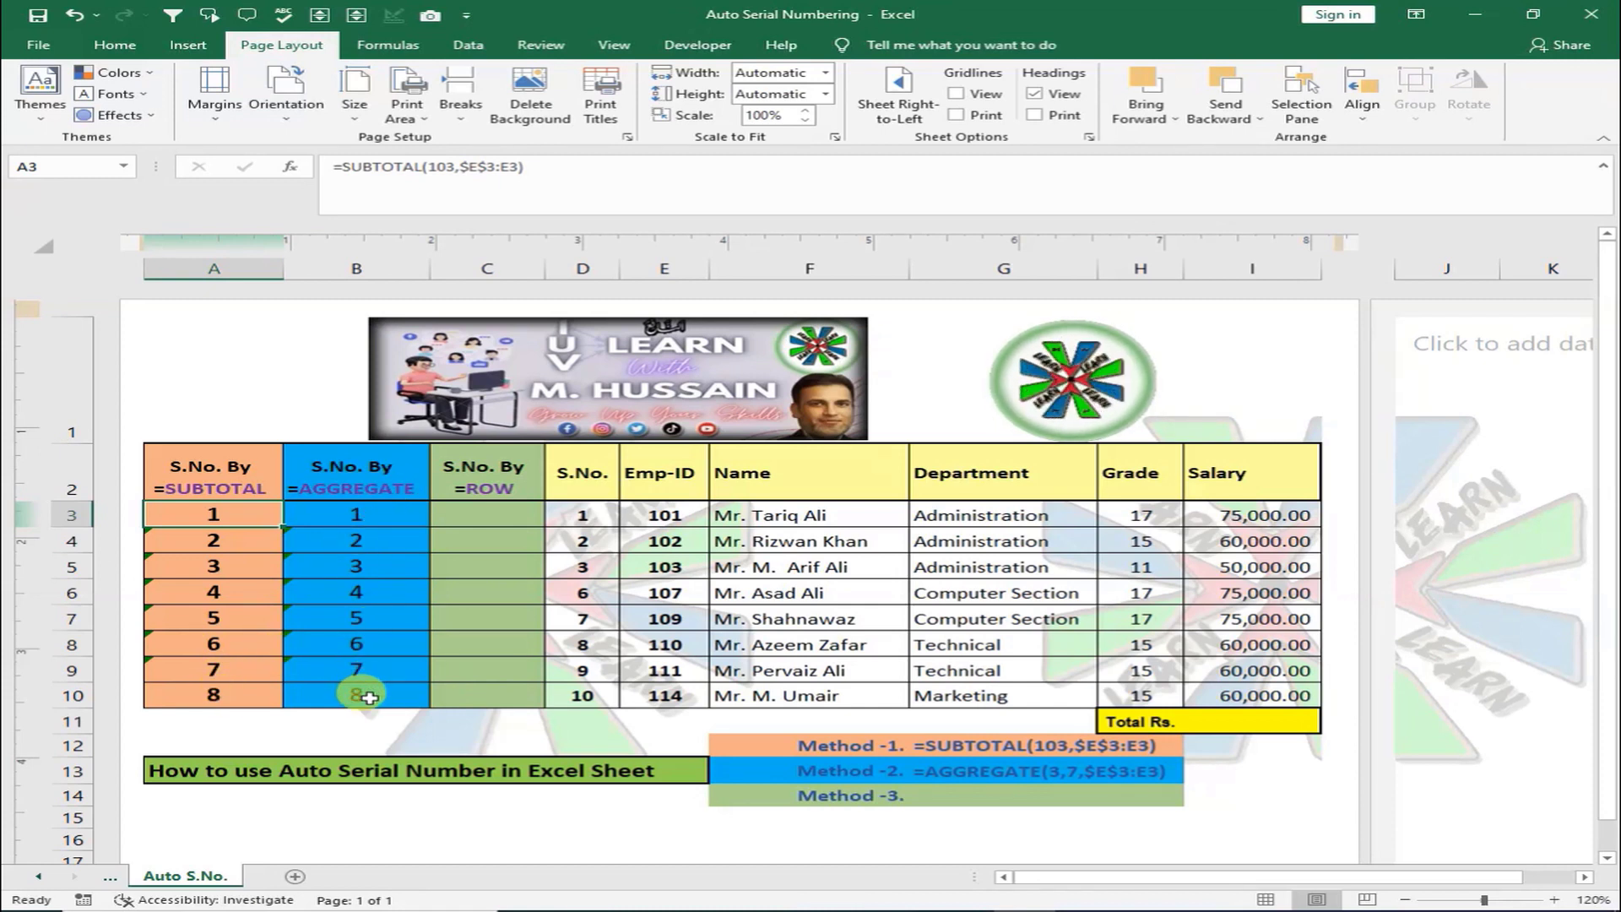
- Delete row 9 as a further test, and undo both row deletions
click(70, 673)
right_click(69, 673)
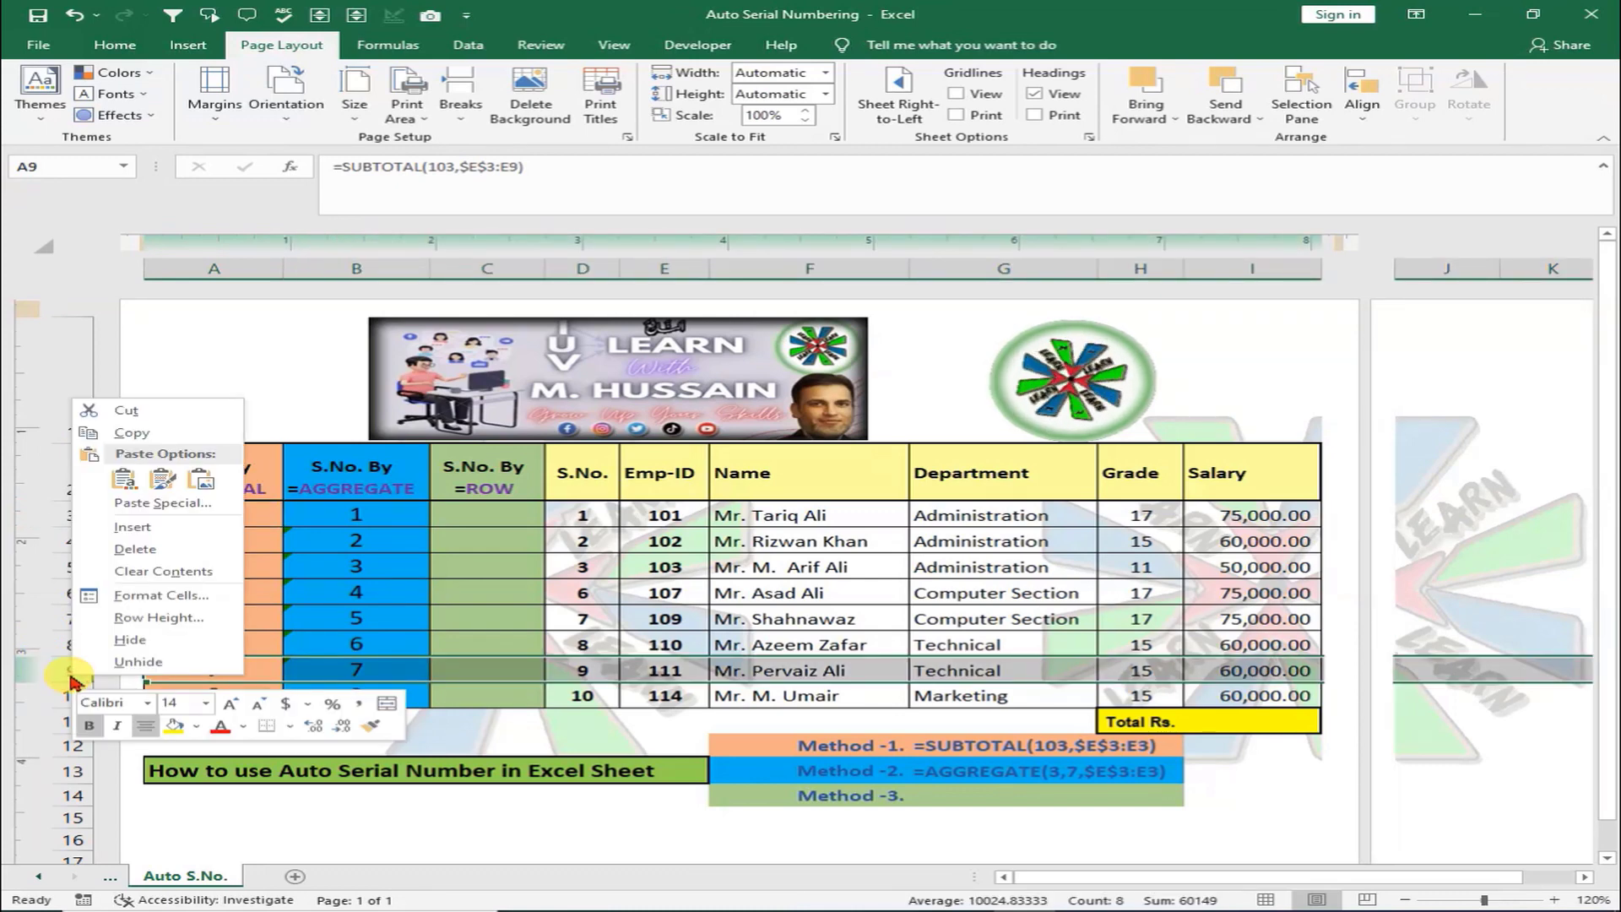
click(140, 550)
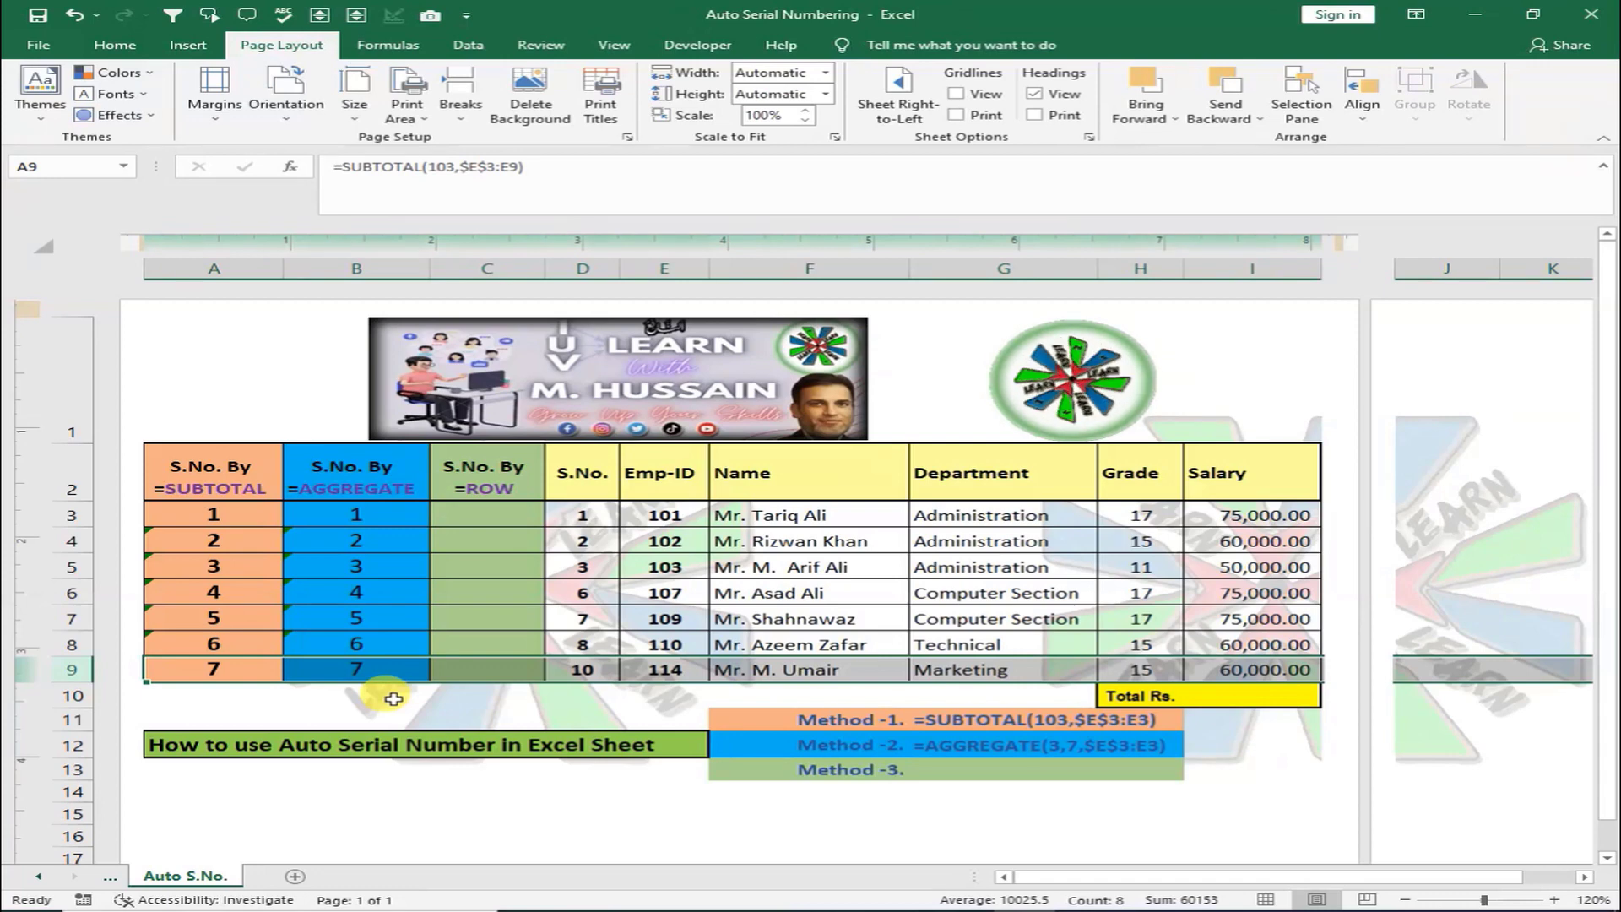
key(ctrl+z)
key(ctrl+z)
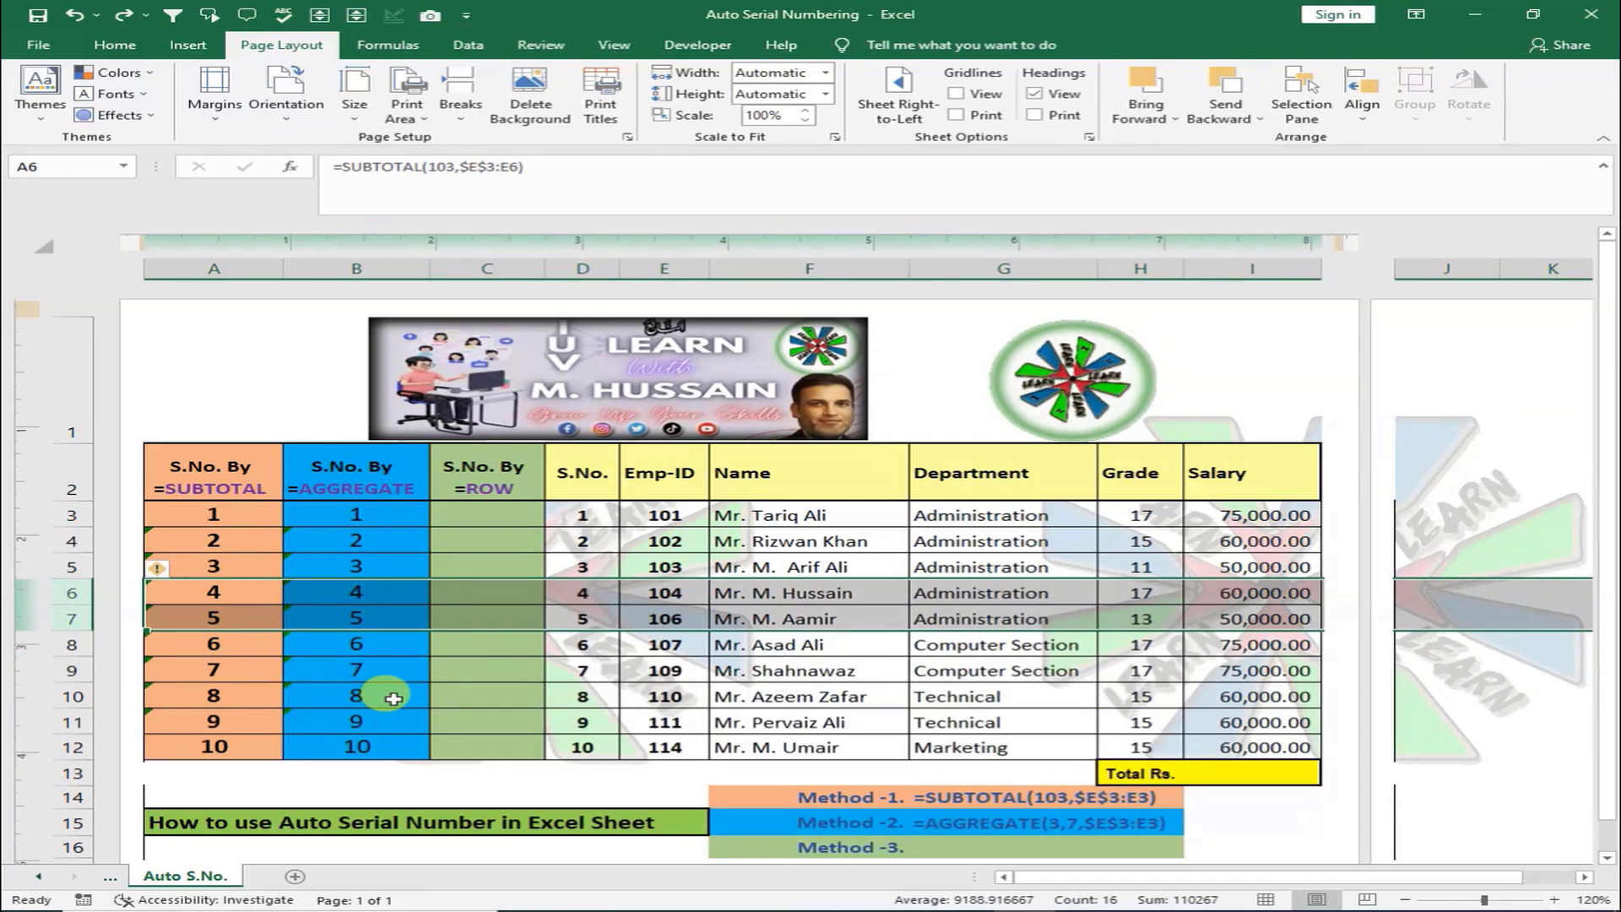
- Enter the formula =ROW() in C3 of the ROW serial number column
drag(583, 517, 577, 749)
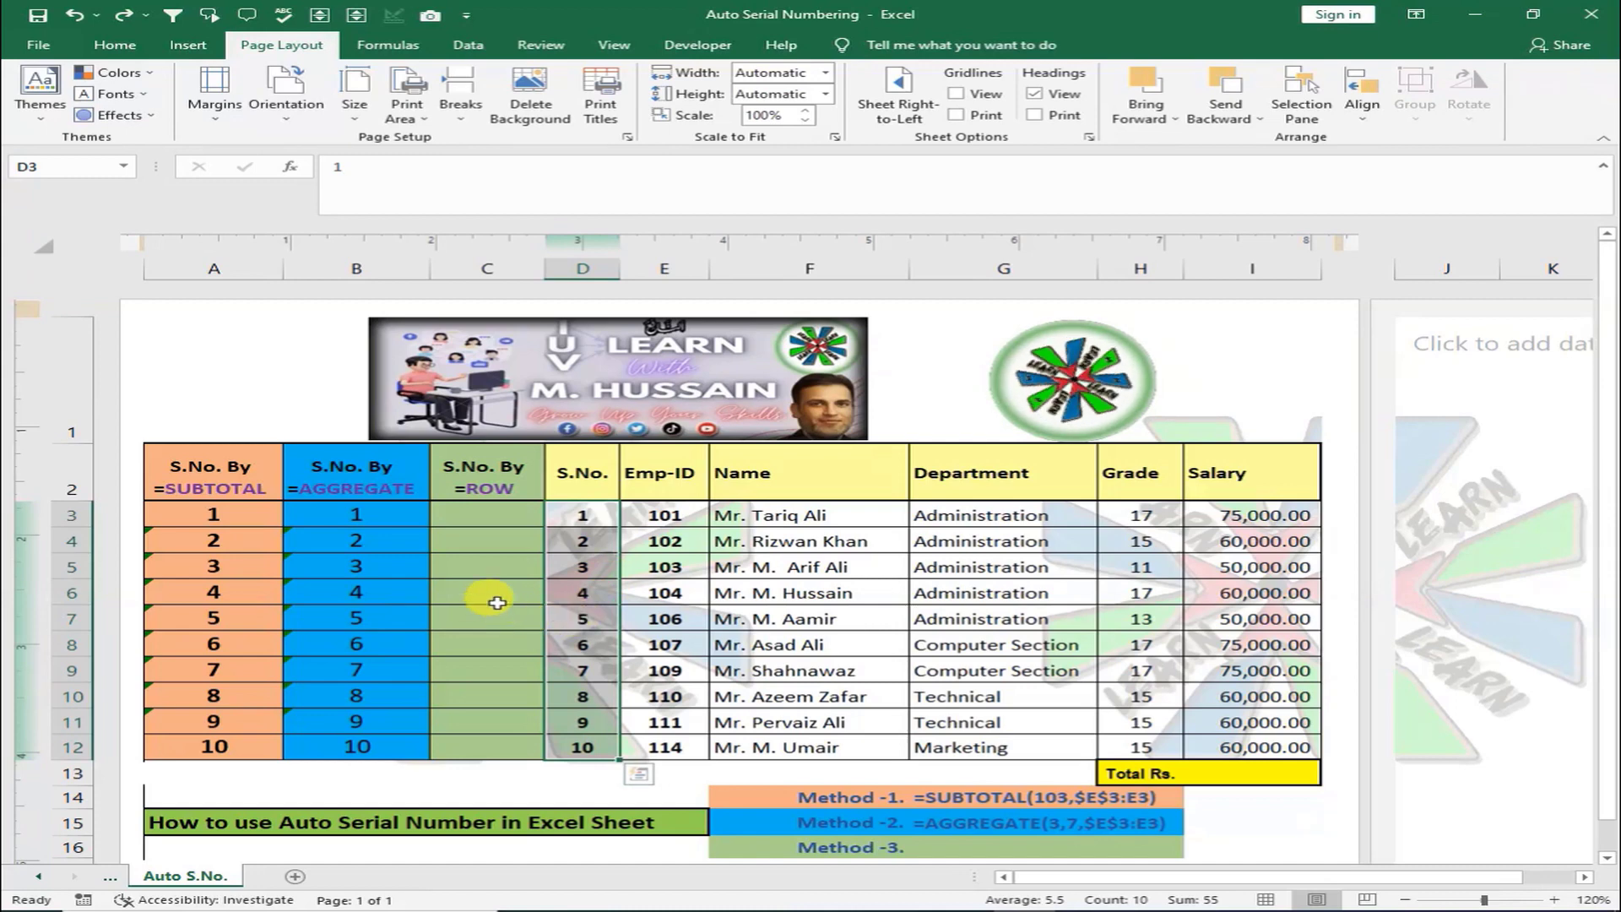
click(499, 519)
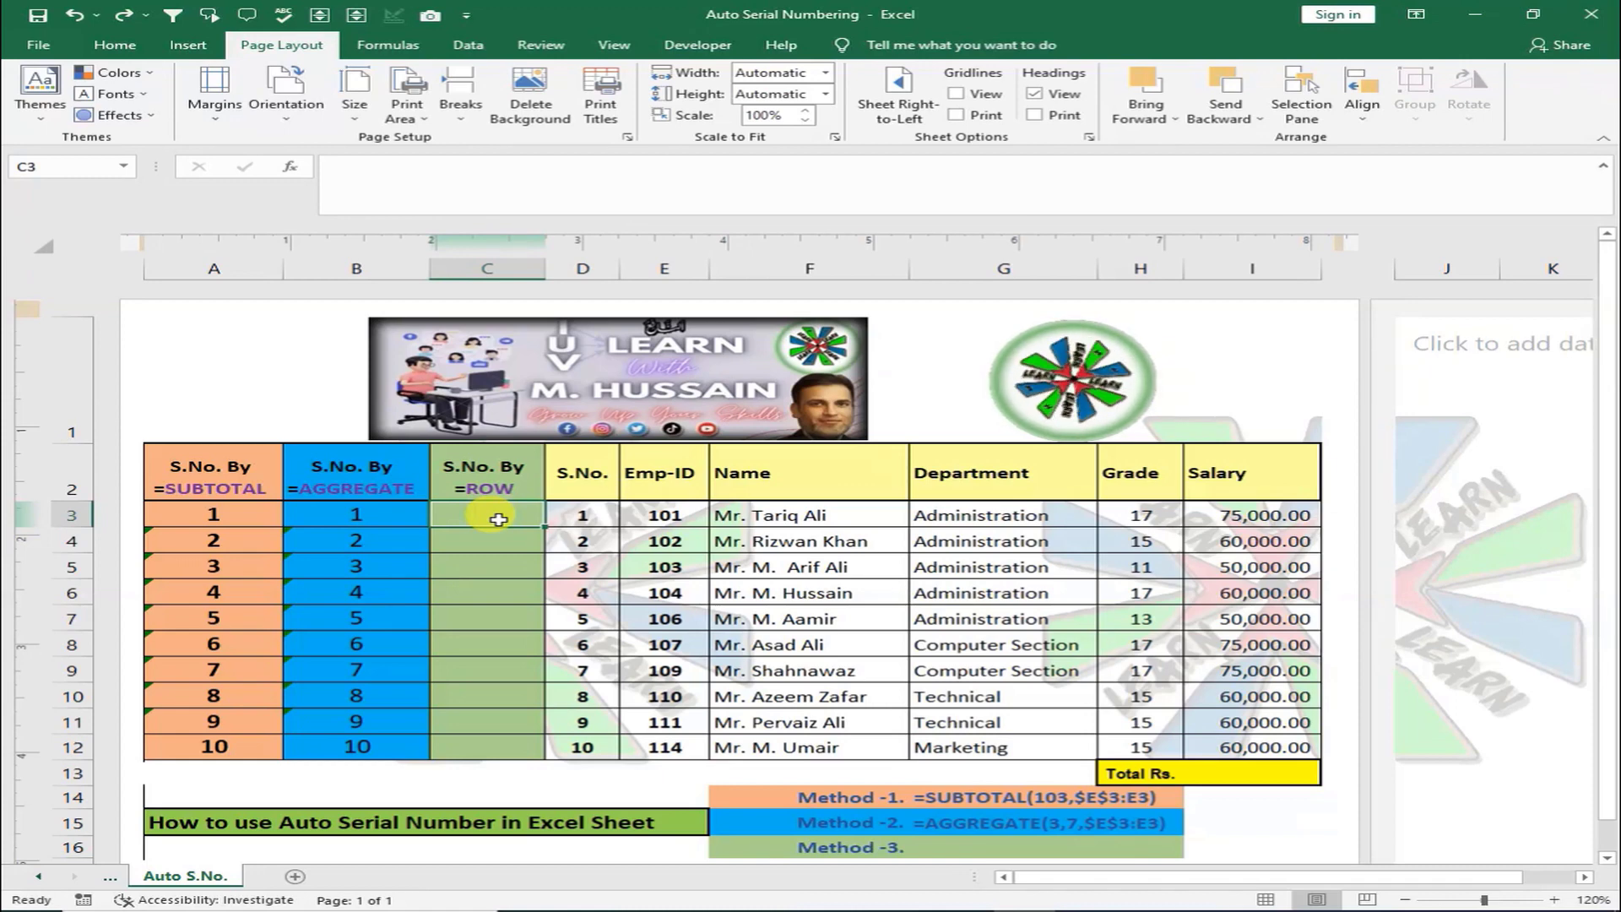
text(=ROW)
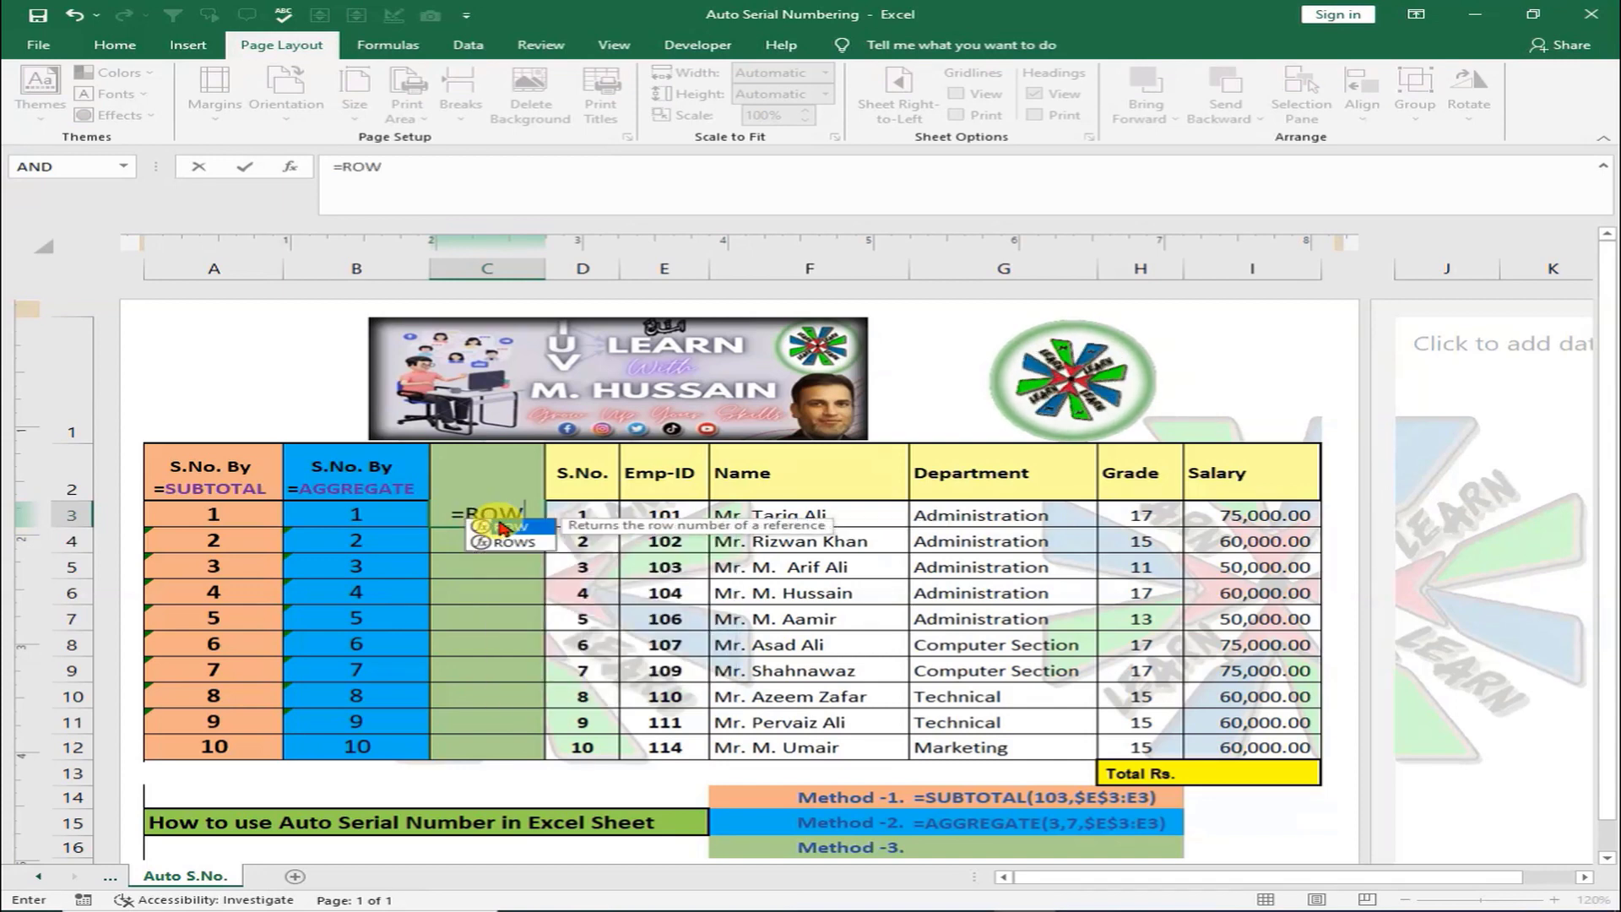
text(())
key(Return)
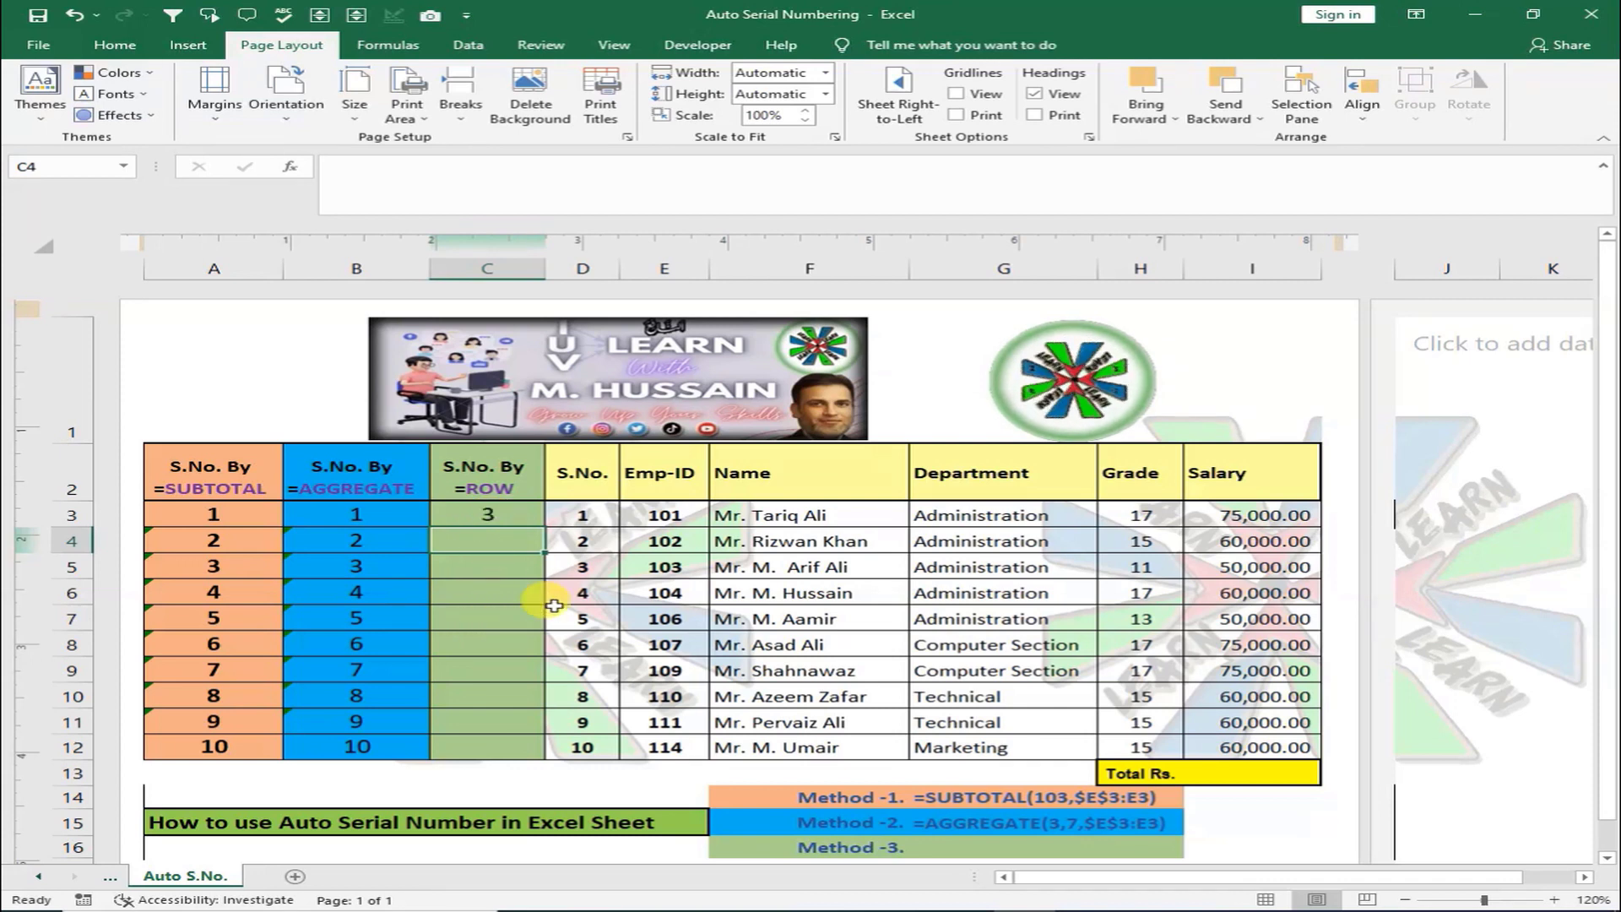
- Change the formula in C3 to =ROW()-2 and fill it down to C12
click(505, 520)
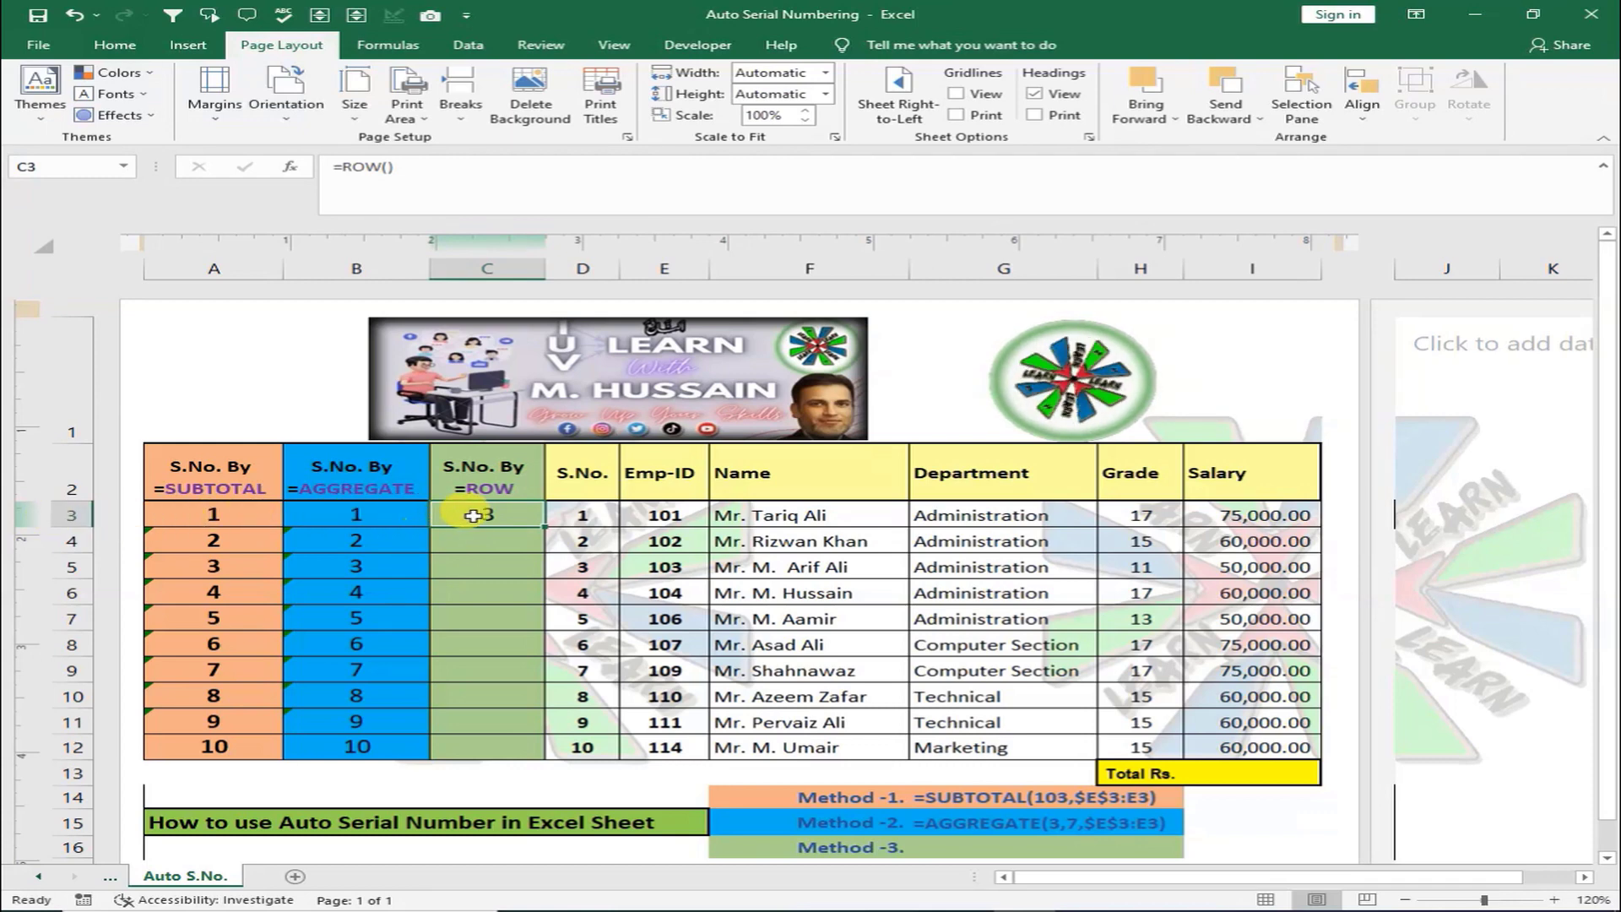
click(68, 514)
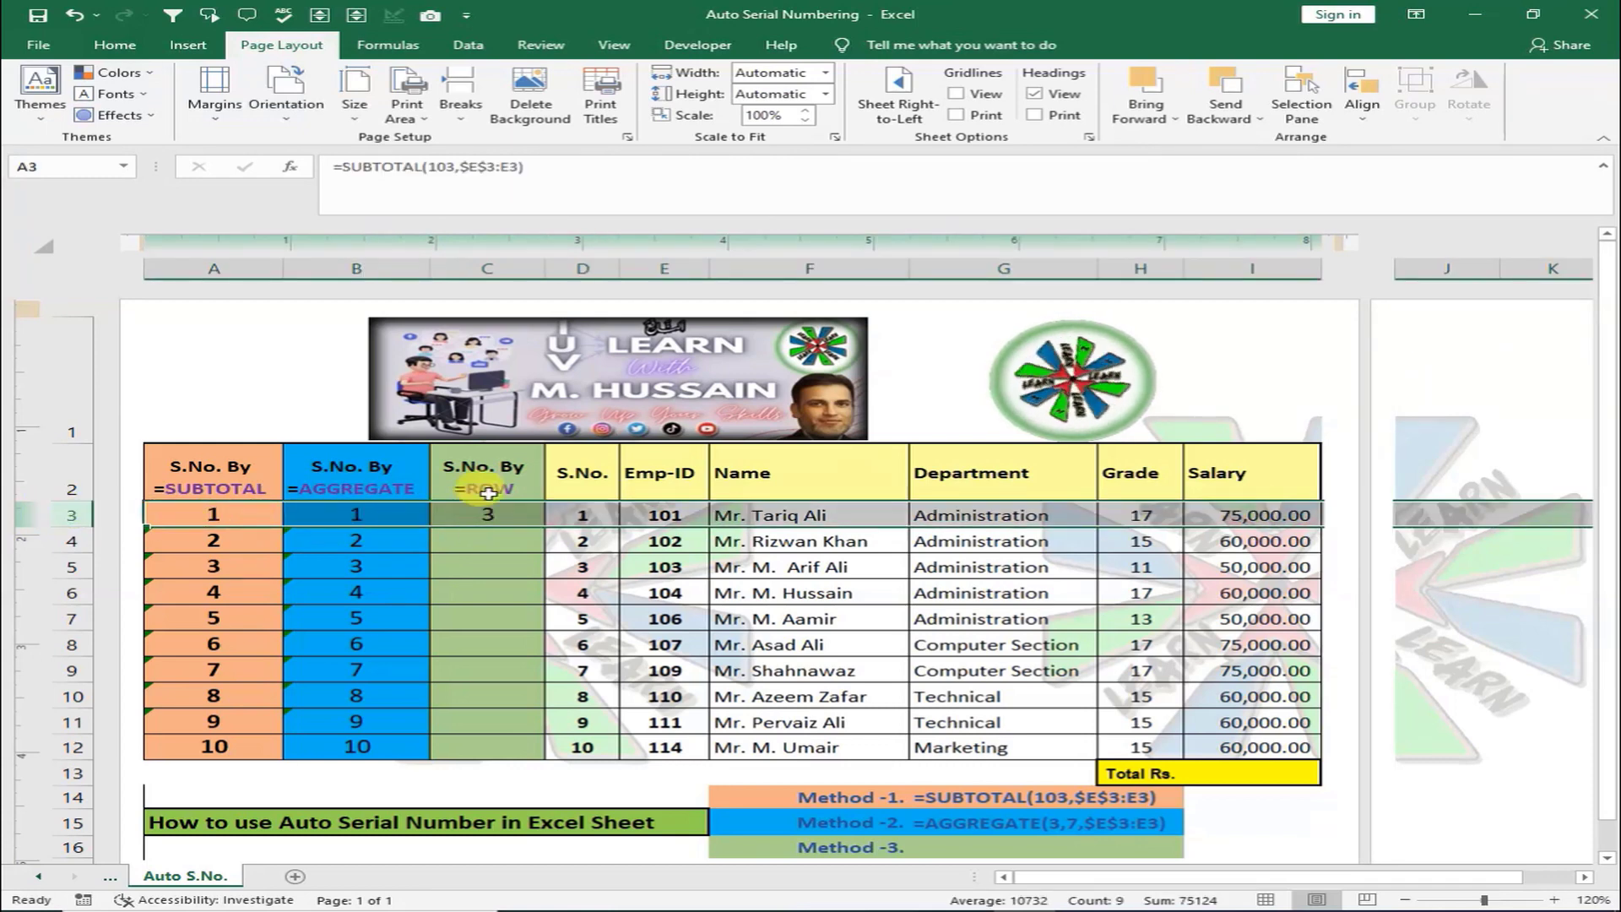
click(504, 517)
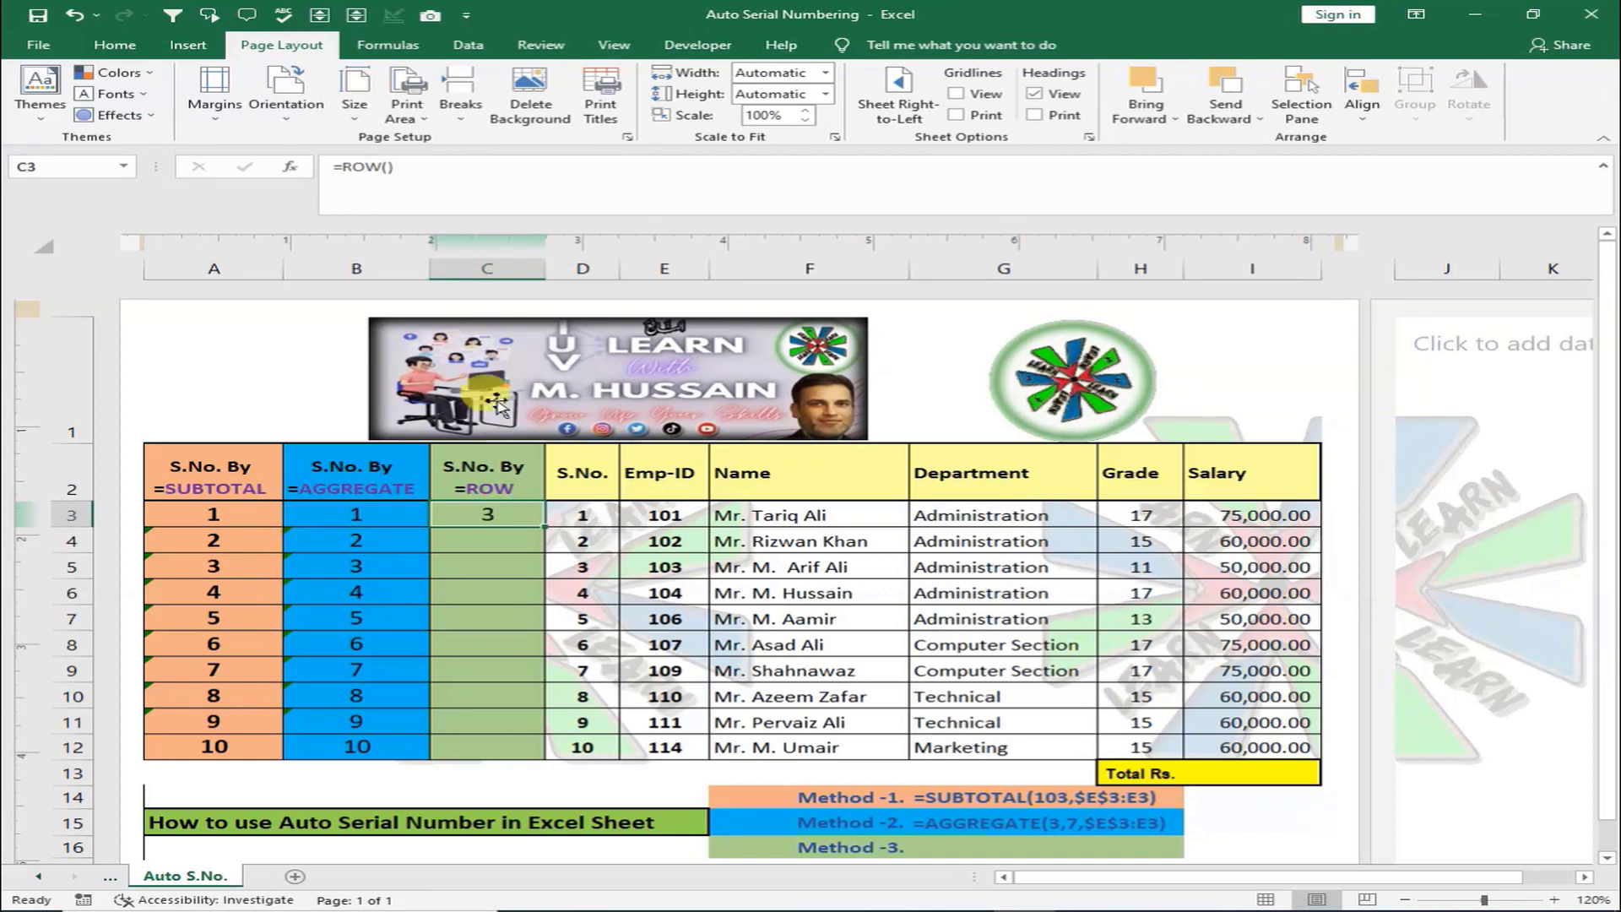
click(507, 174)
text(-)
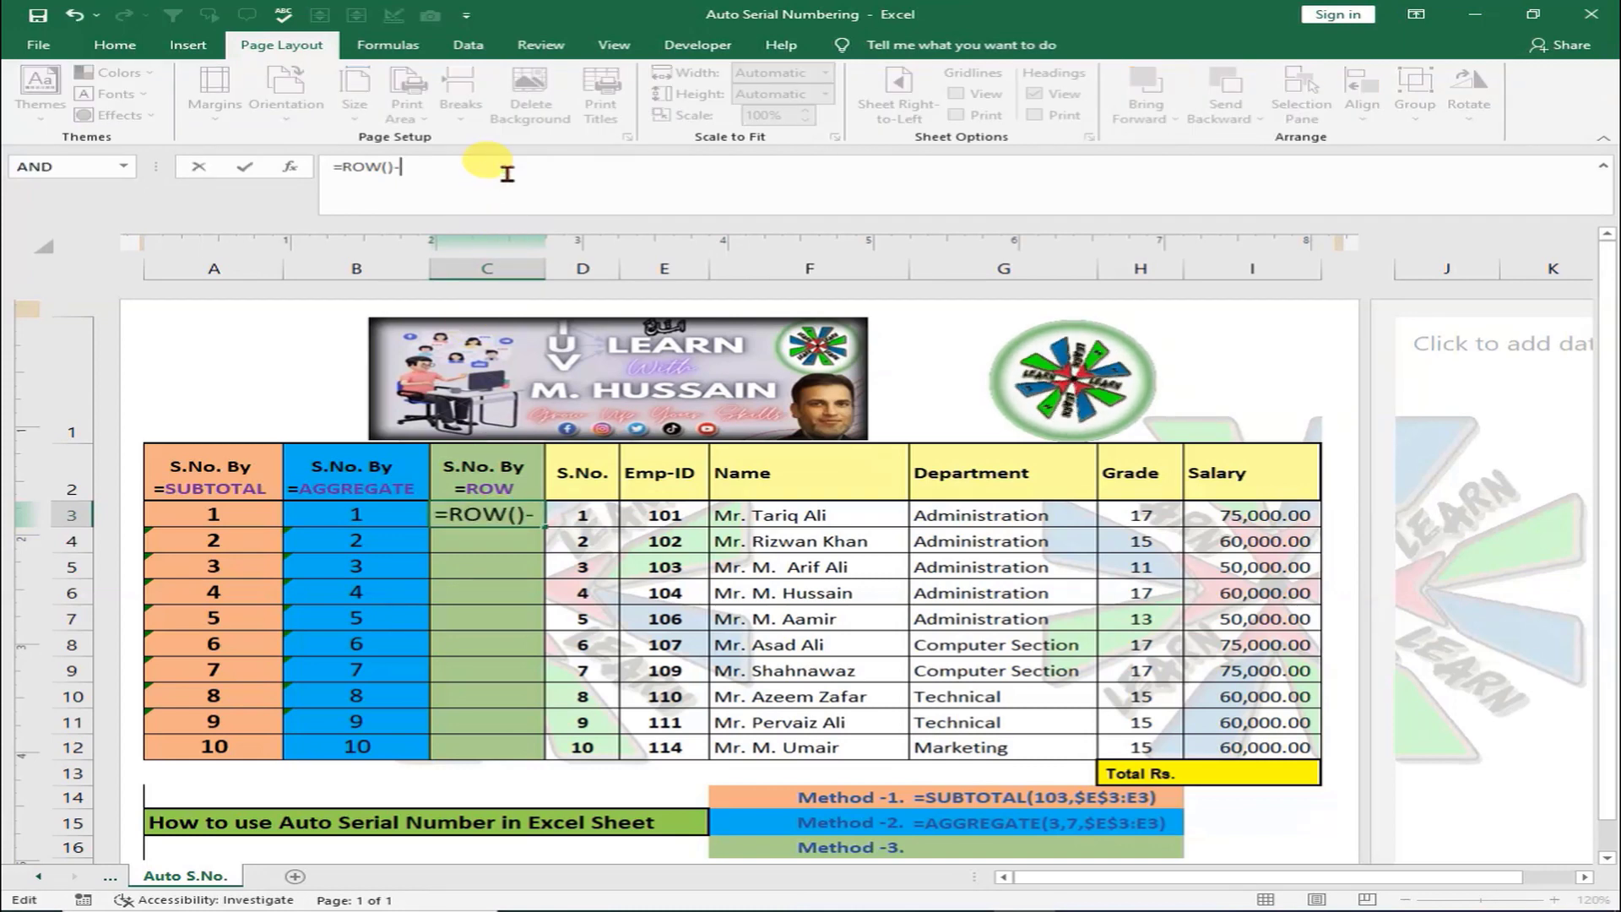
text(2)
key(Return)
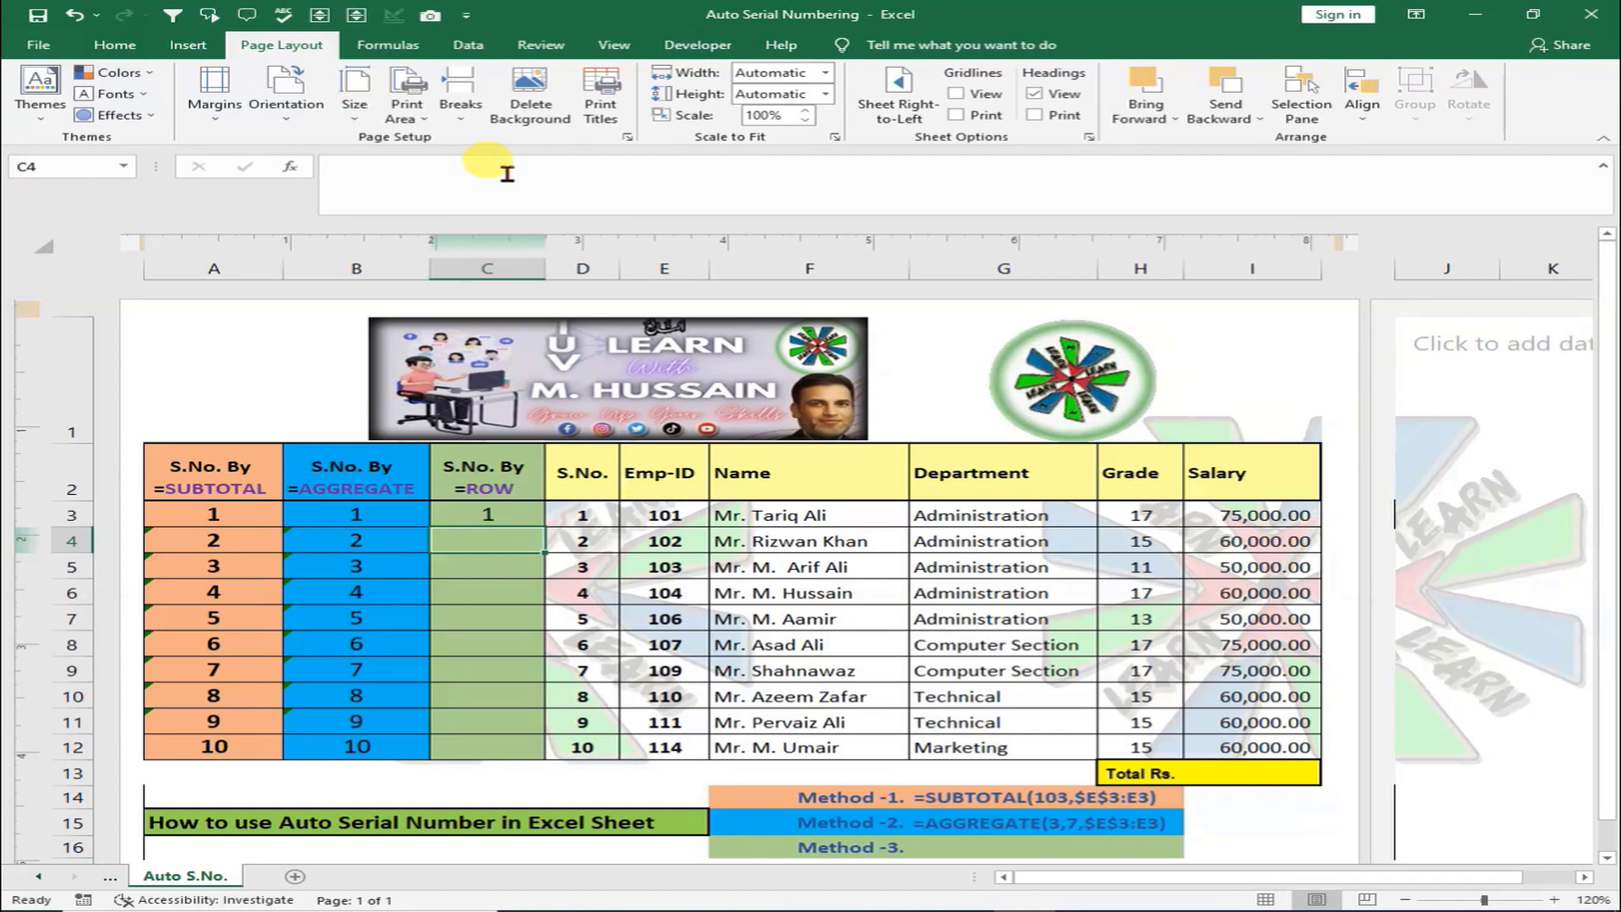
click(502, 517)
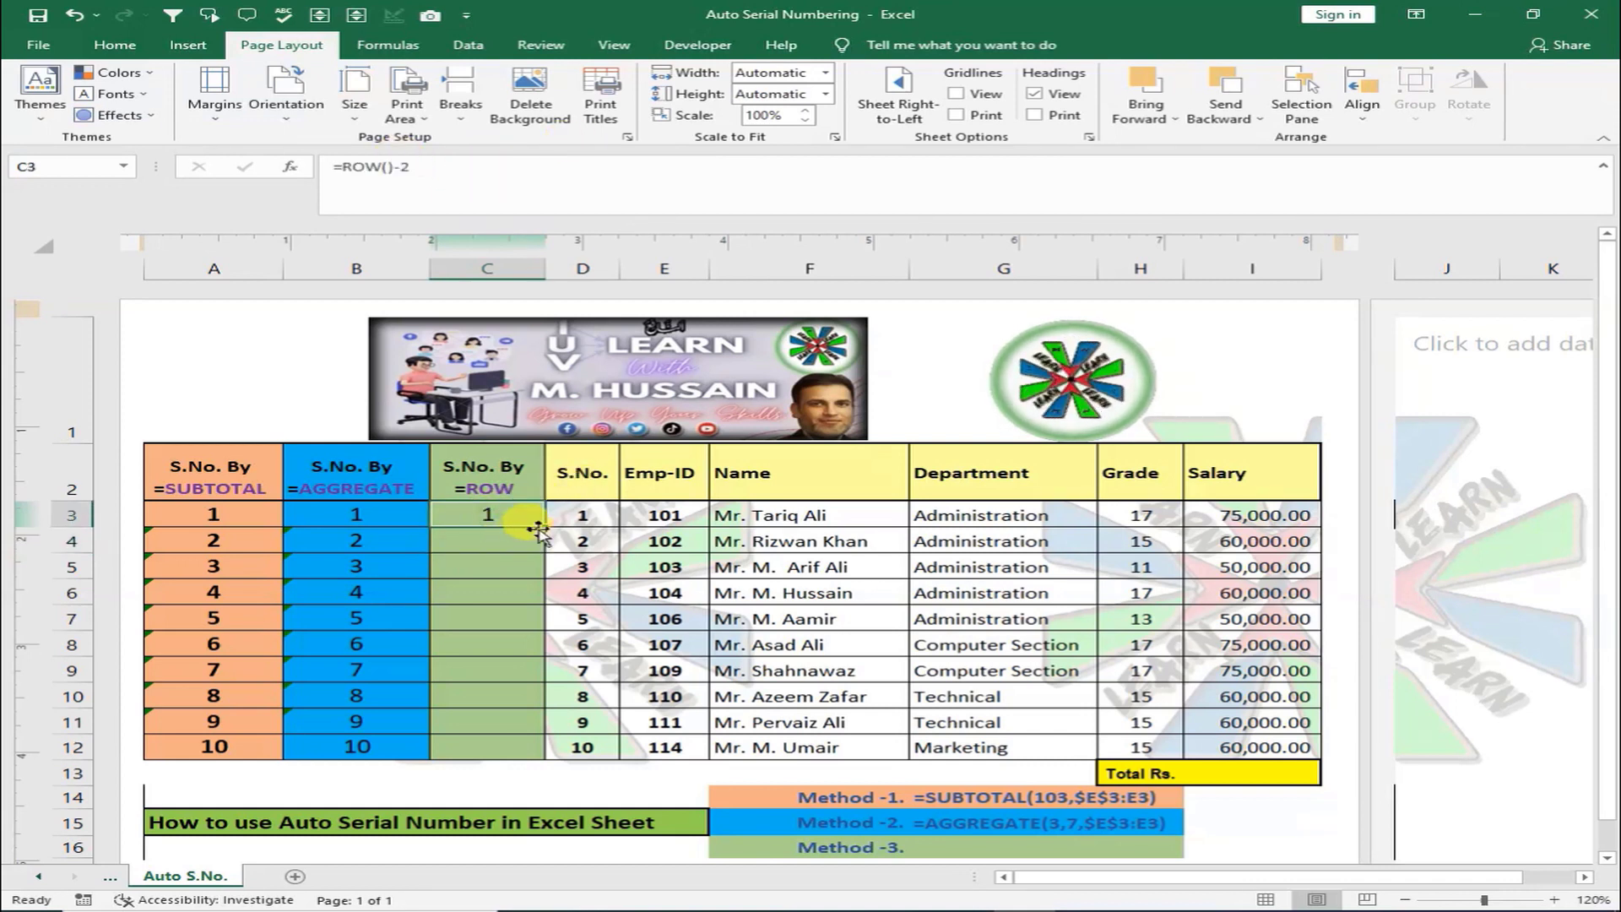
drag(538, 528, 540, 756)
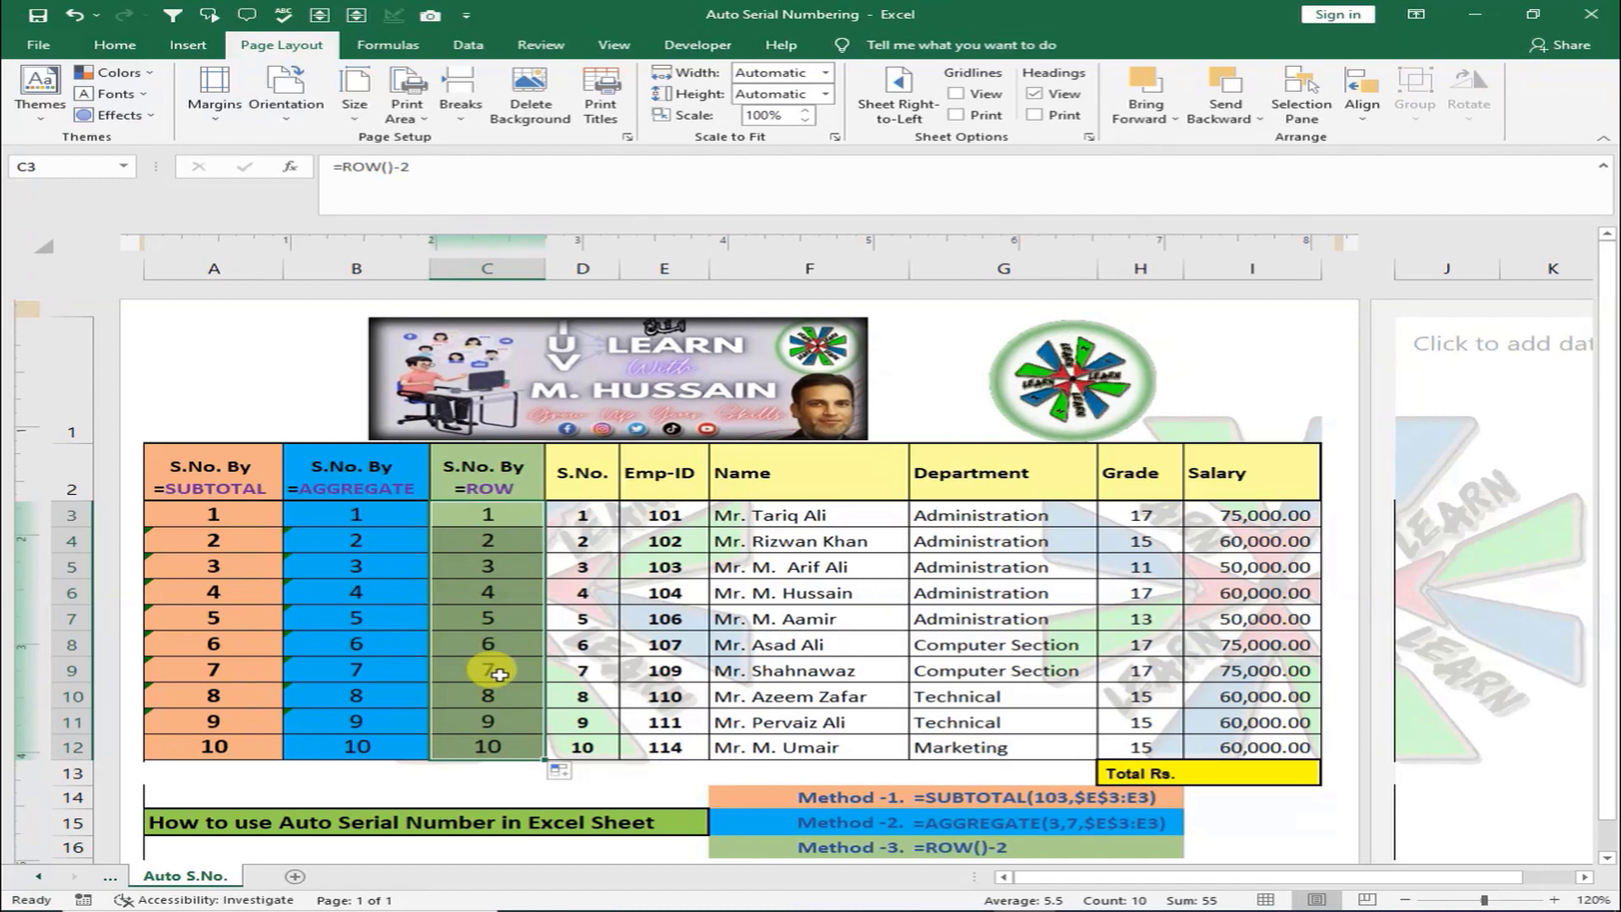
- Insert two blank rows above row 6 to test the three serial number columns, and delete them again
drag(69, 593, 81, 622)
right_click(85, 620)
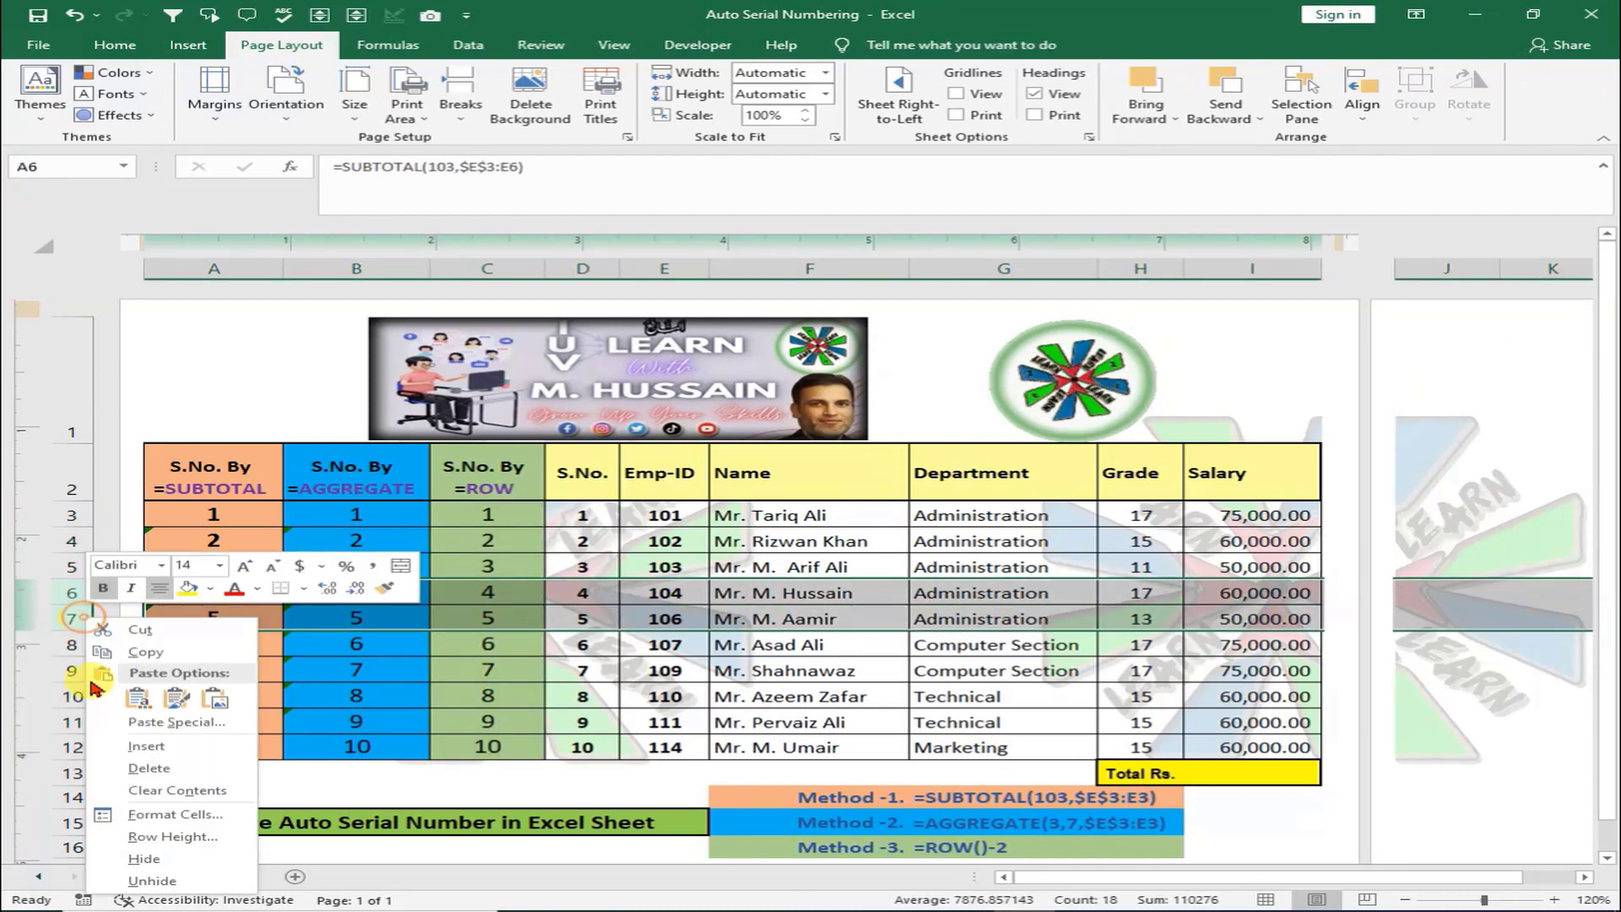
click(145, 746)
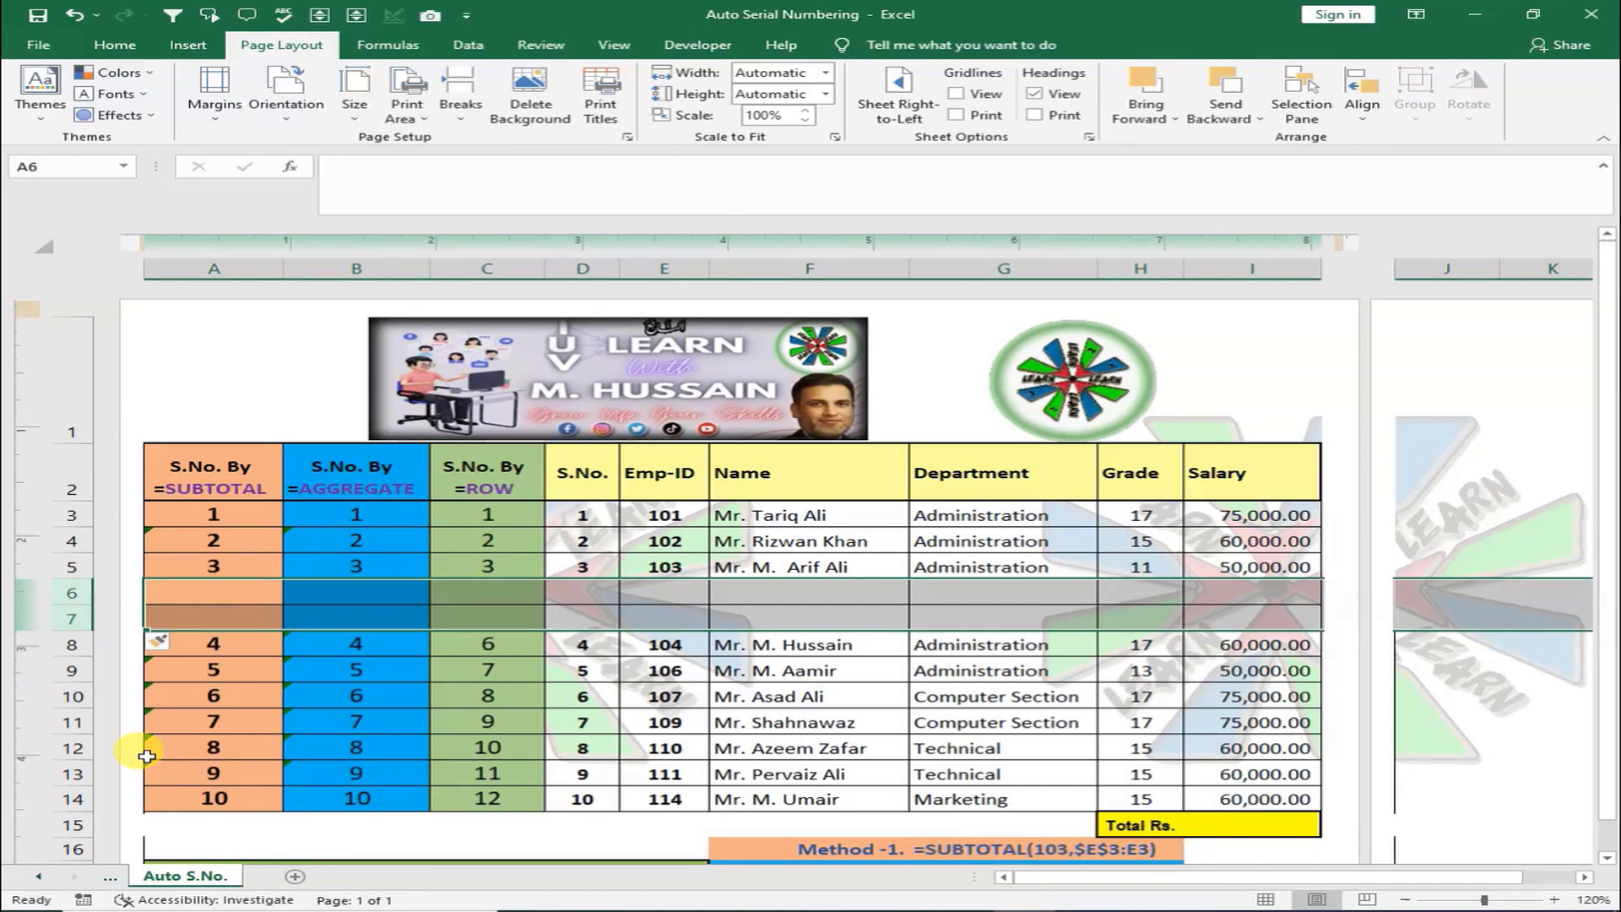
right_click(59, 612)
click(144, 759)
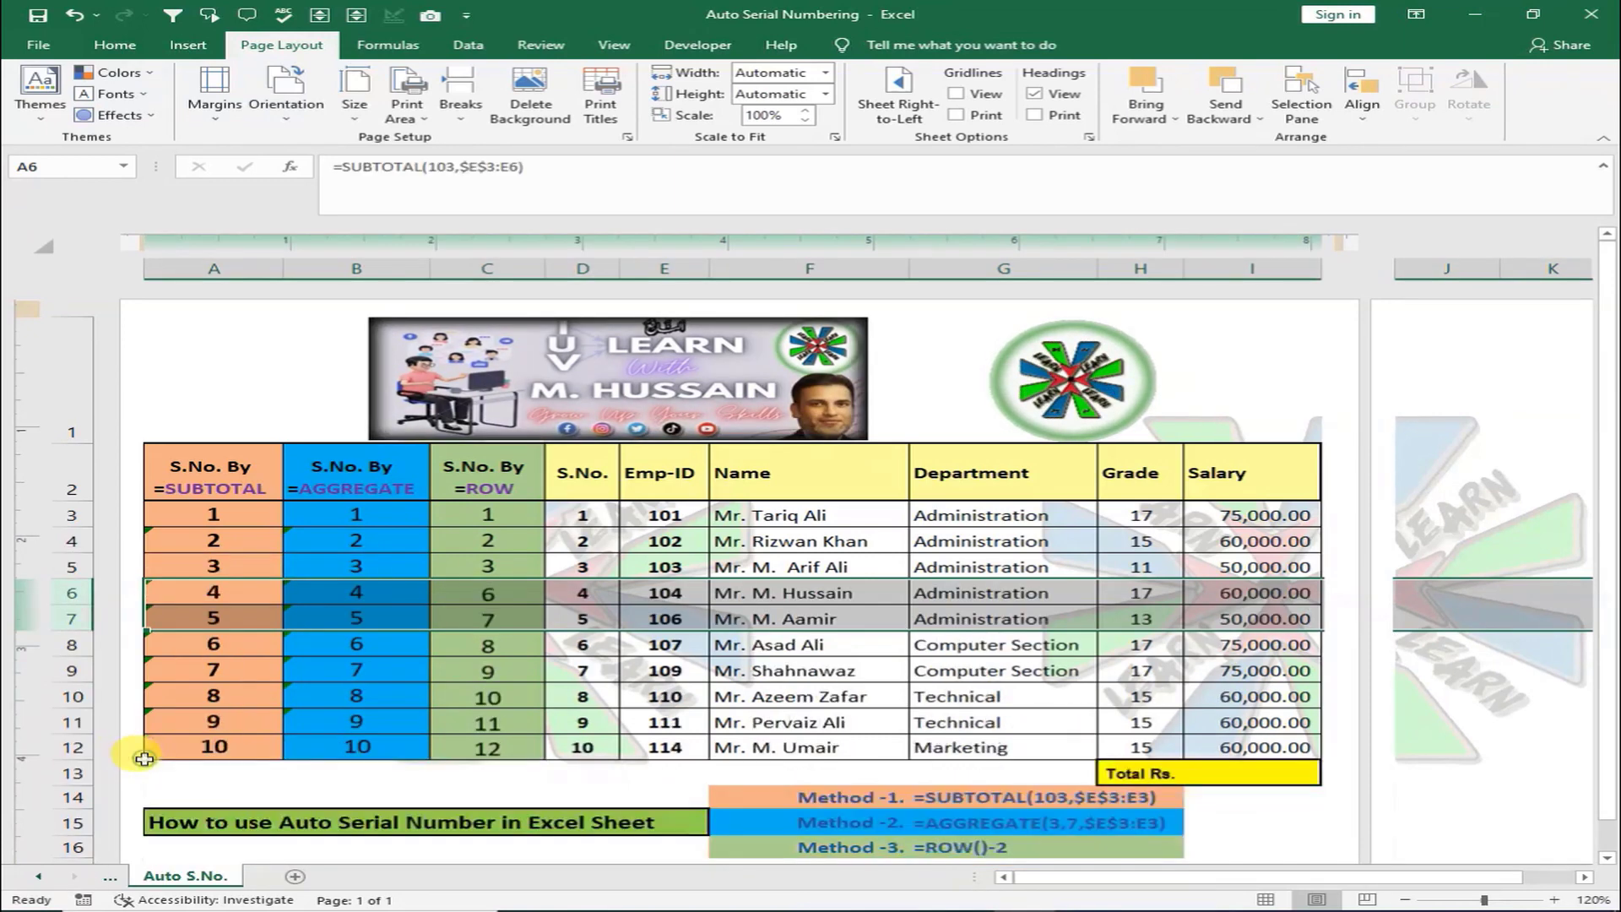
- Delete rows 6 to 8 to test the serial numbers, check the formula in C7, and undo the deletion
drag(71, 593, 70, 633)
right_click(64, 621)
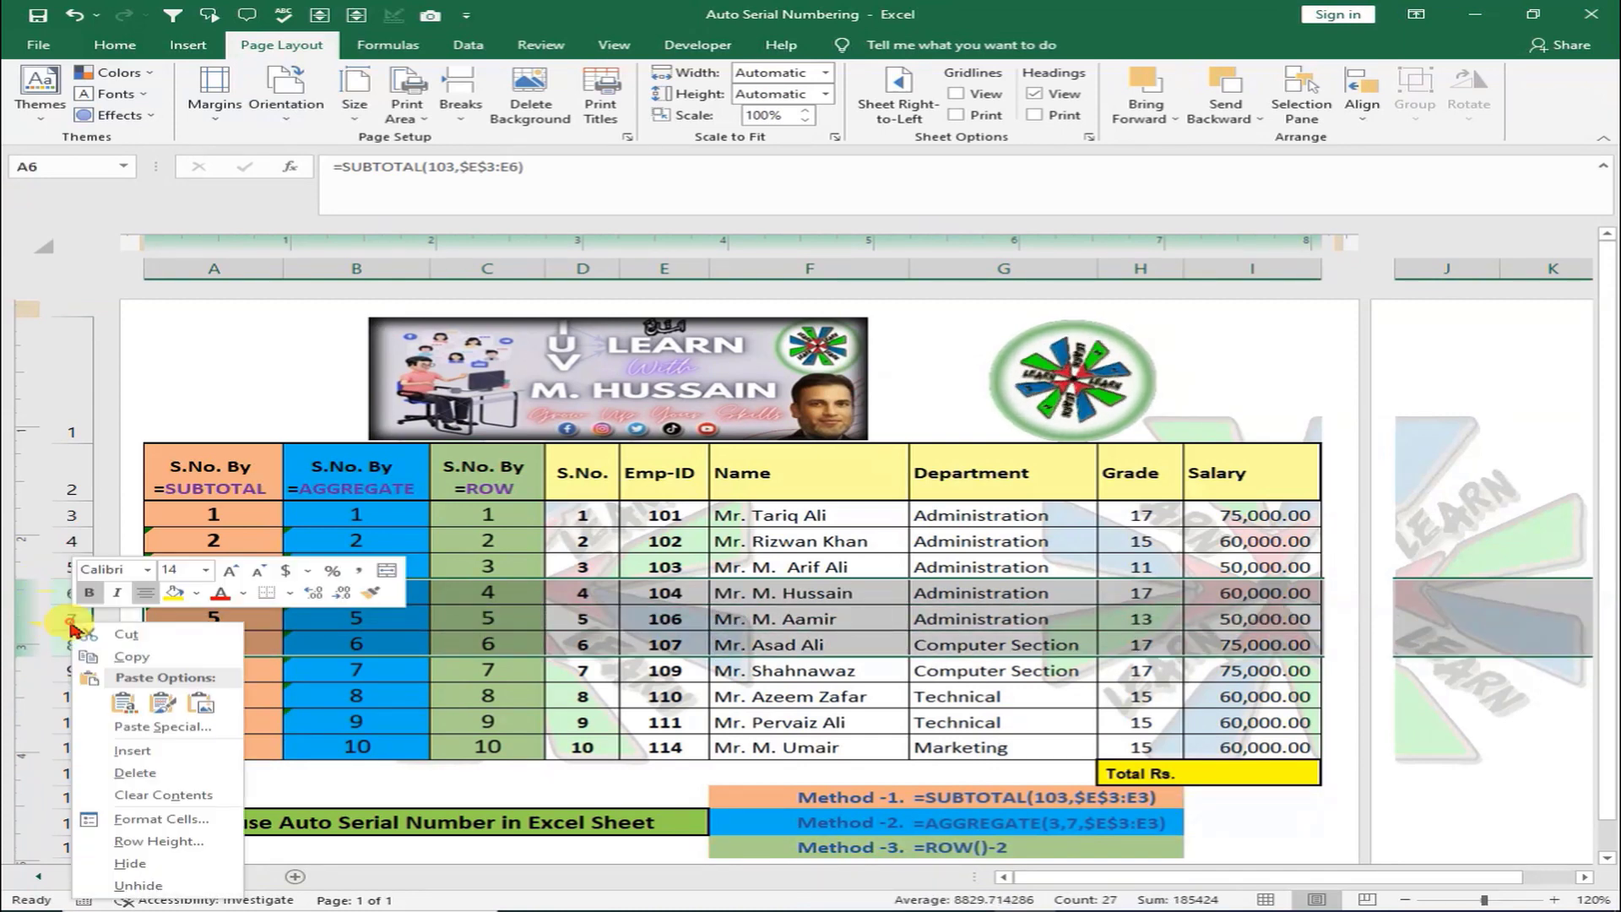
click(103, 767)
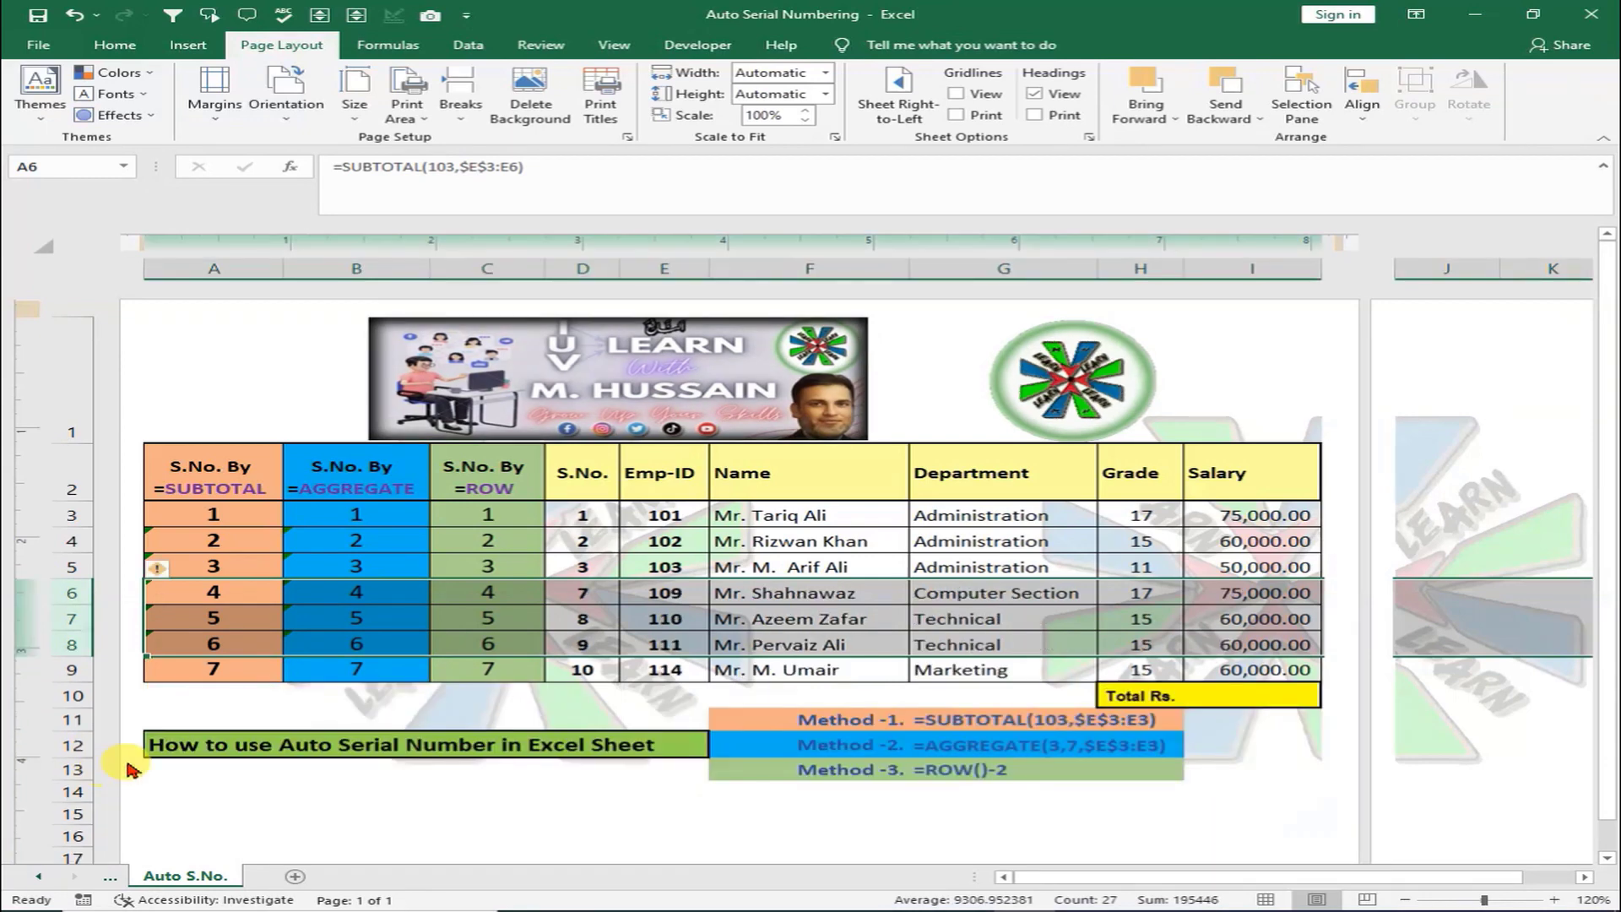
click(490, 622)
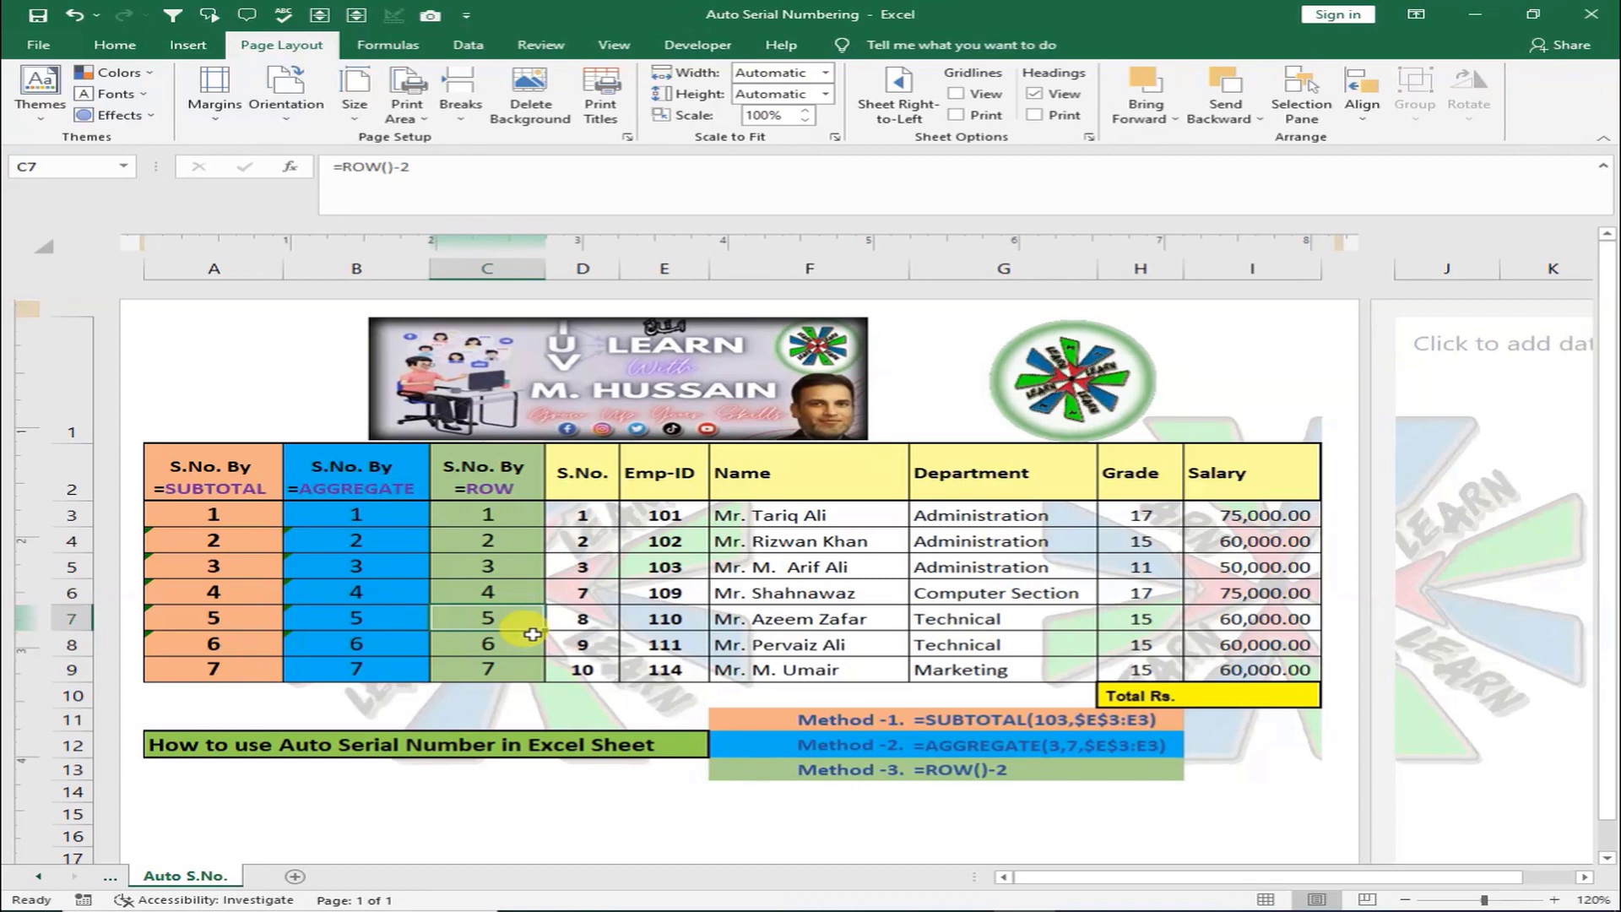
key(ctrl+z)
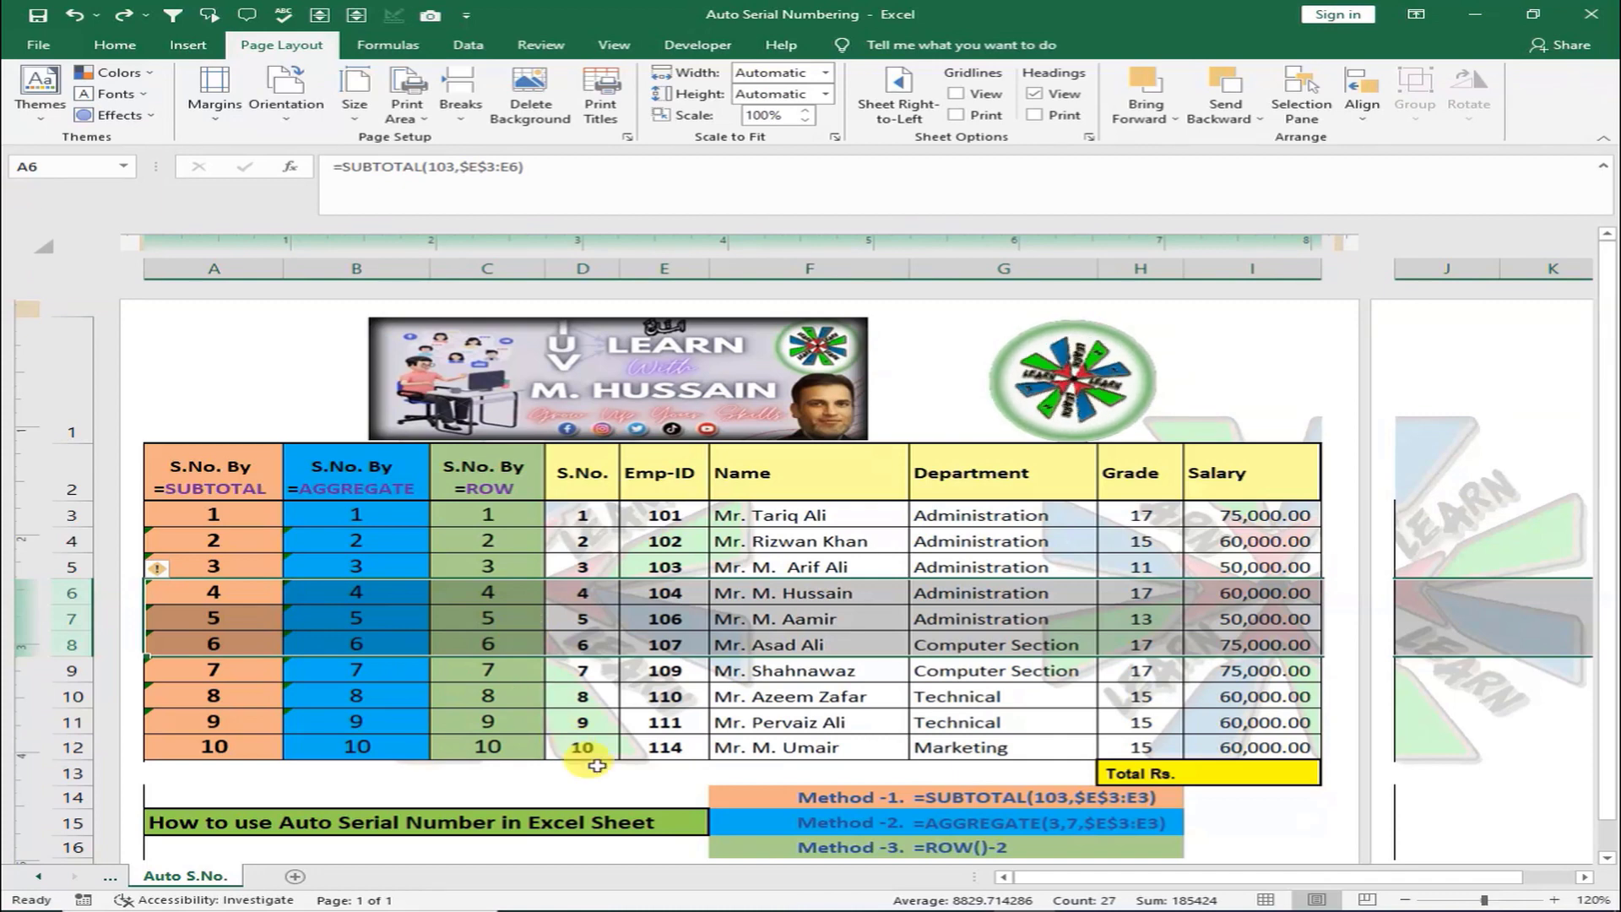
- Enter the formula =SUM(I3:I12) in G13 to total the salaries
click(999, 772)
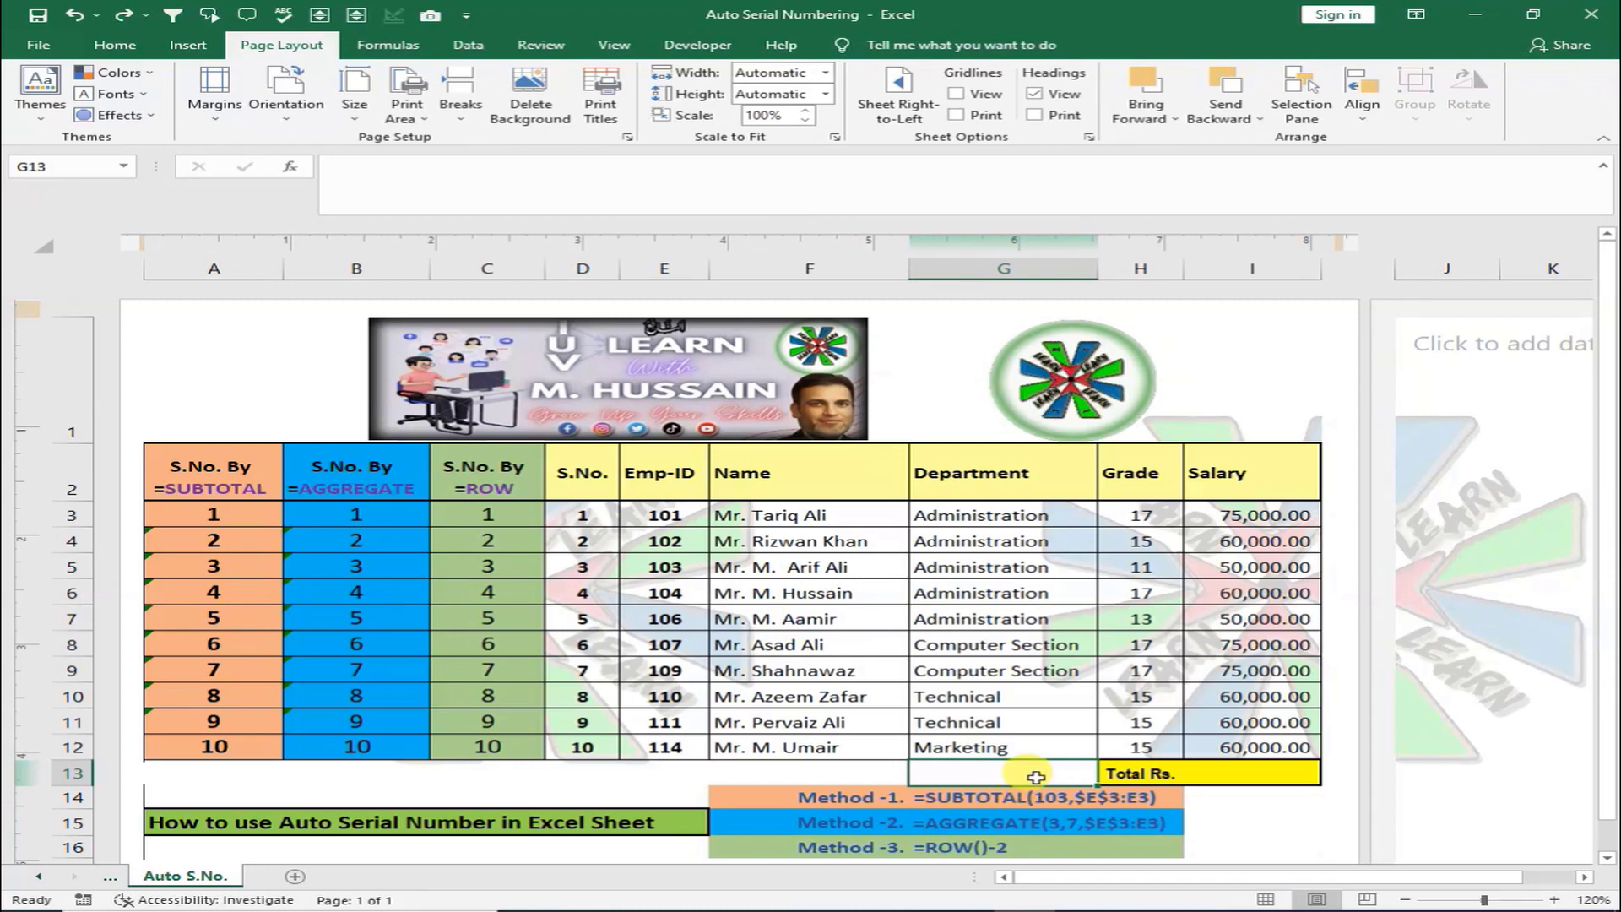
text(=S)
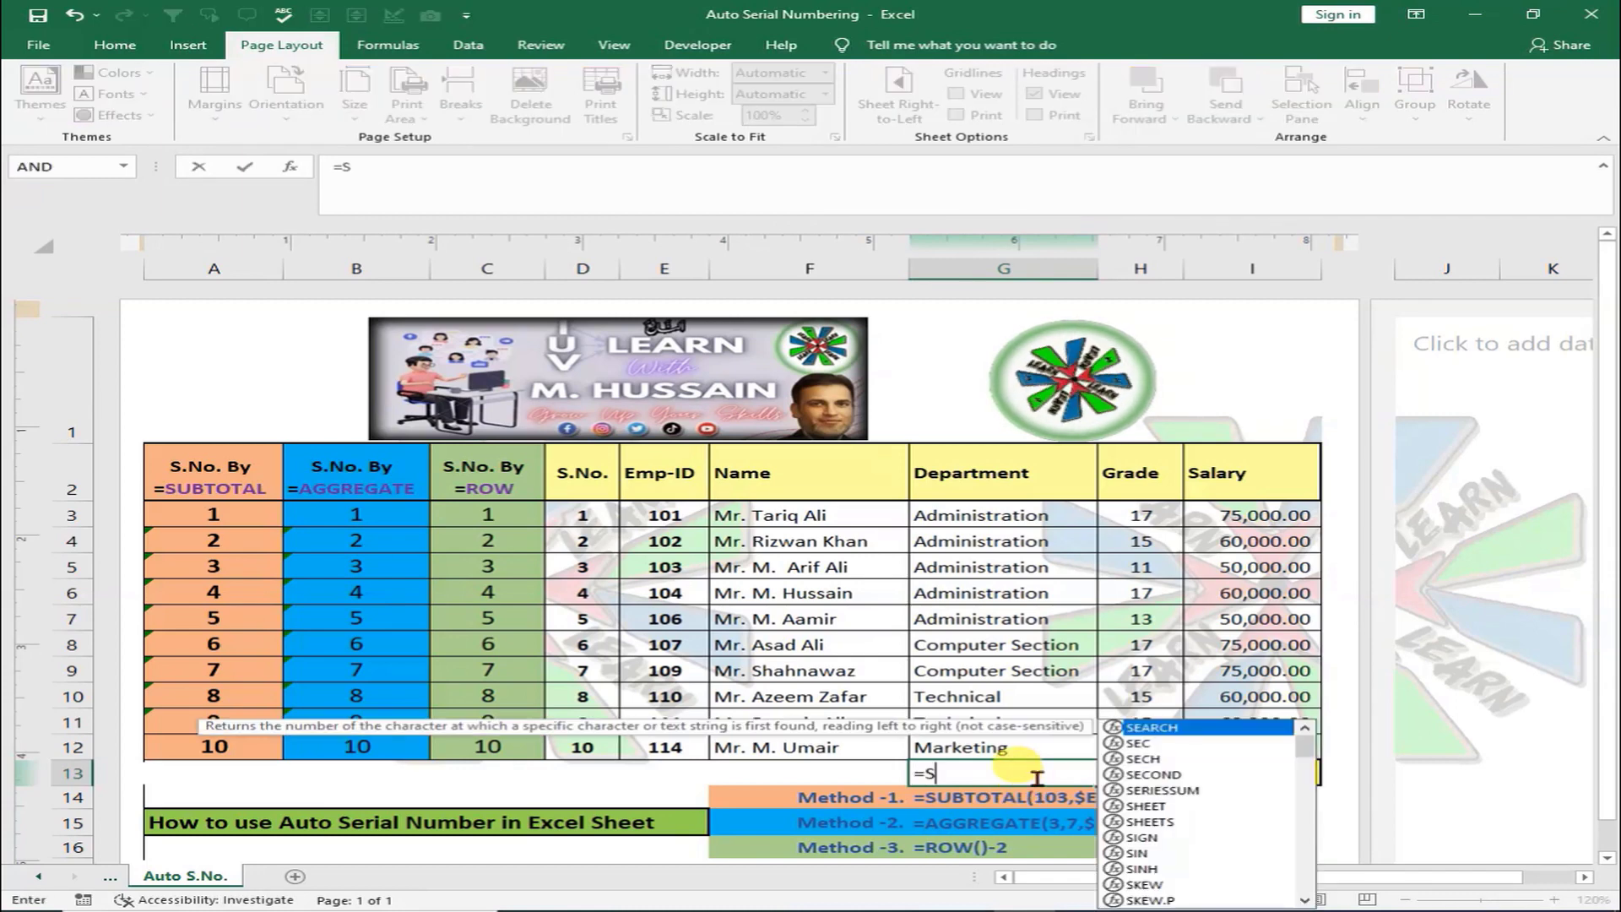
text(UM()
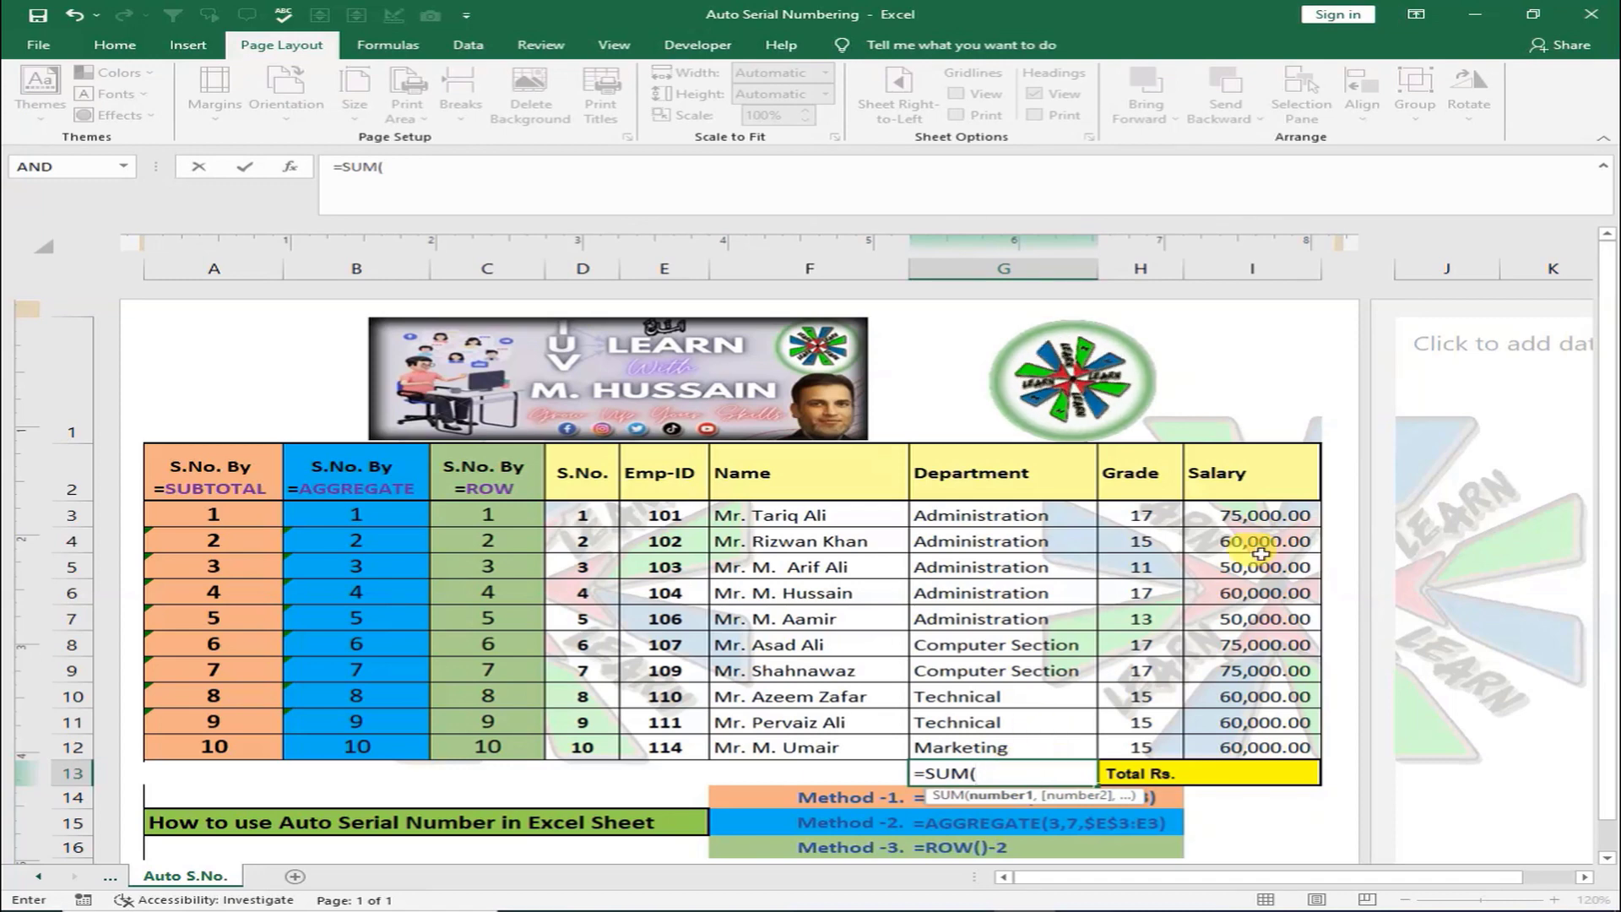
drag(1254, 515, 1253, 749)
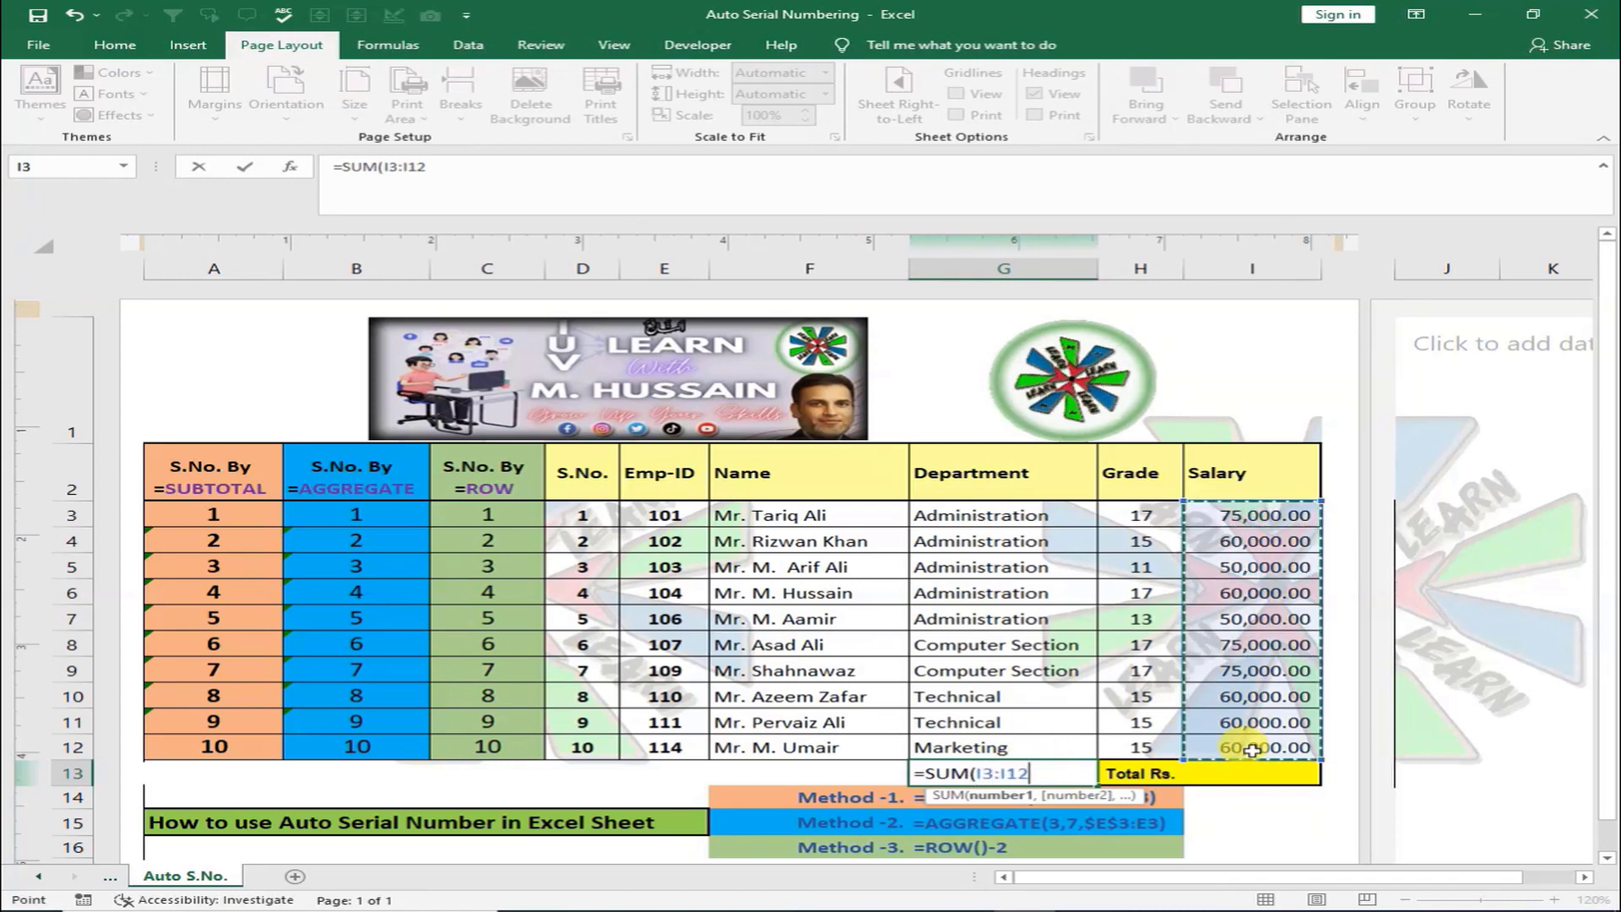
text())
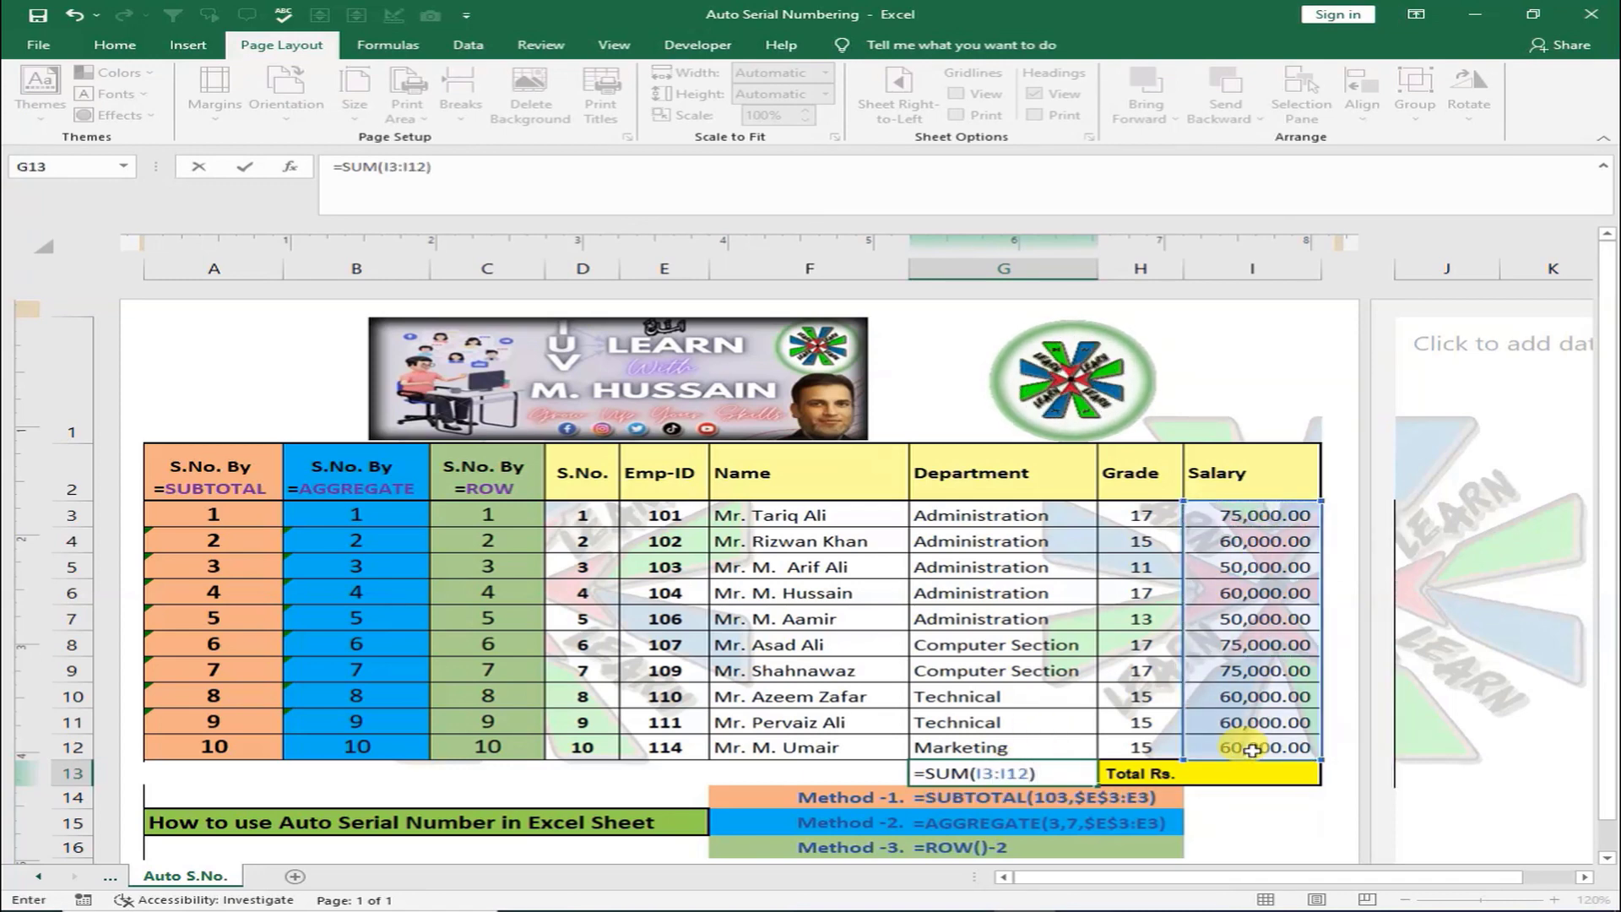
key(Return)
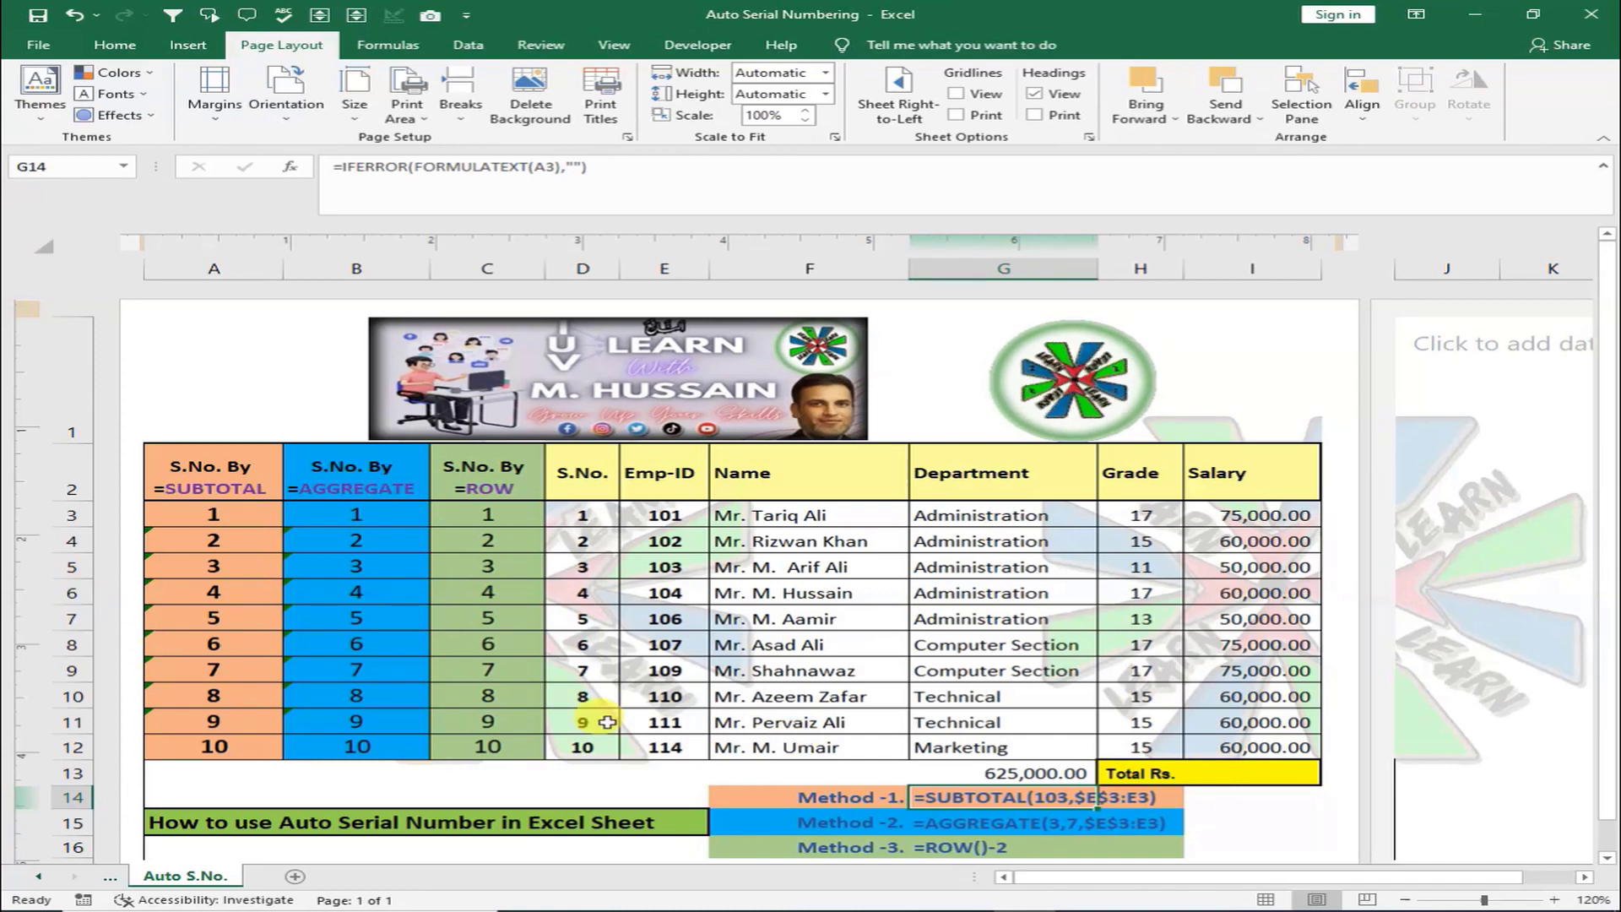
- Hide rows 6 and 7 to compare the numbering methods, check the ROW formulas in C10 and C8, and undo the hiding
click(82, 598)
drag(82, 603, 82, 616)
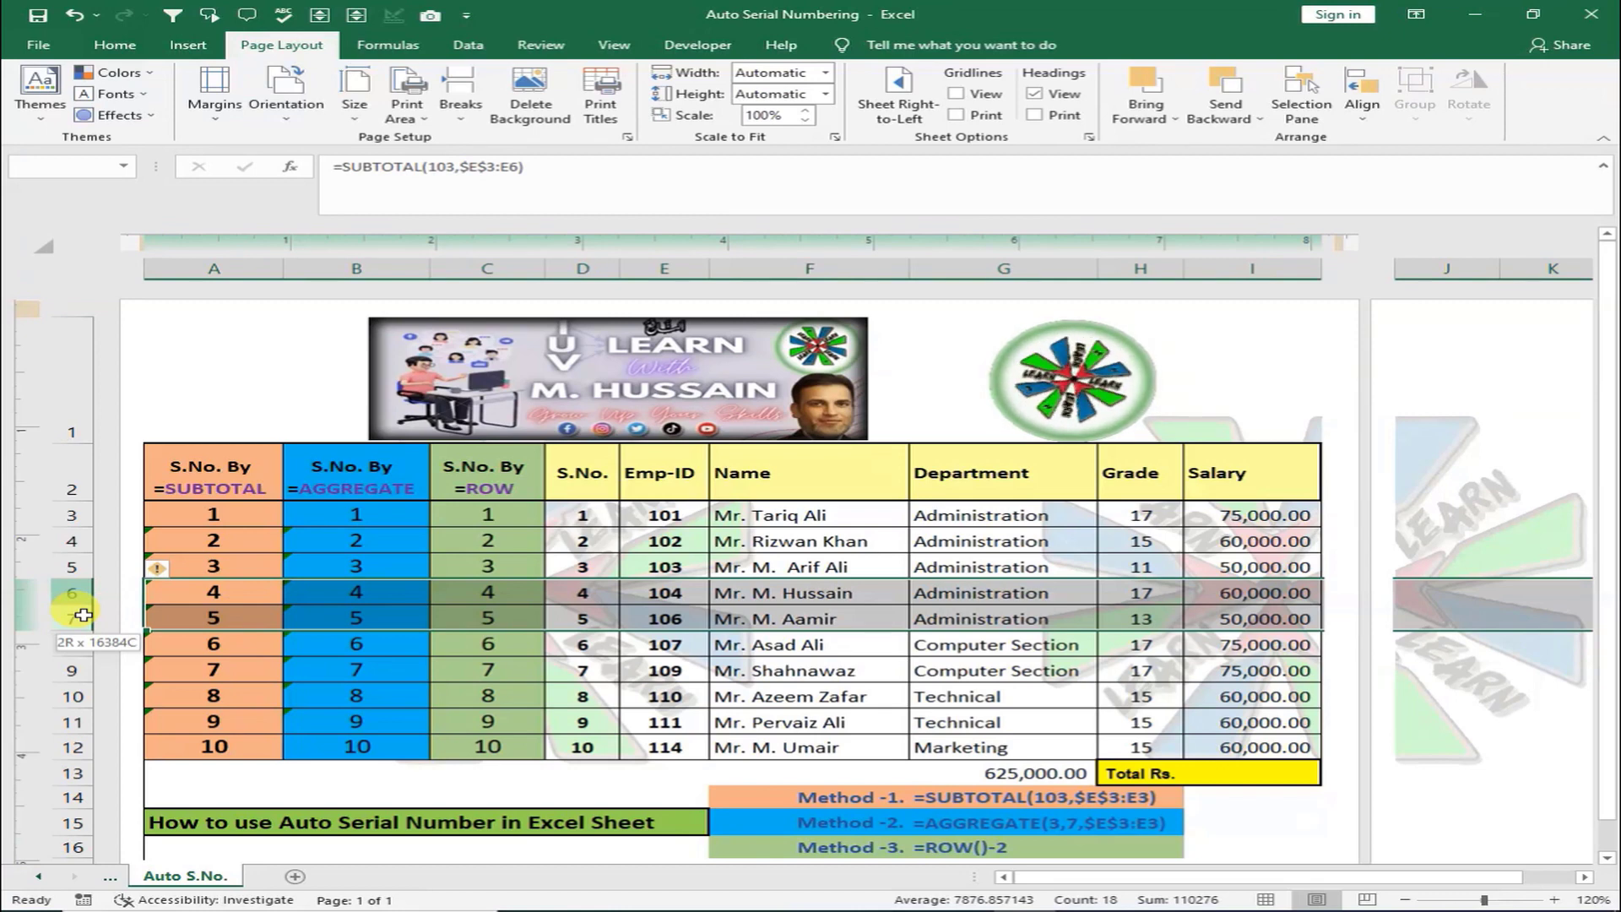
right_click(81, 616)
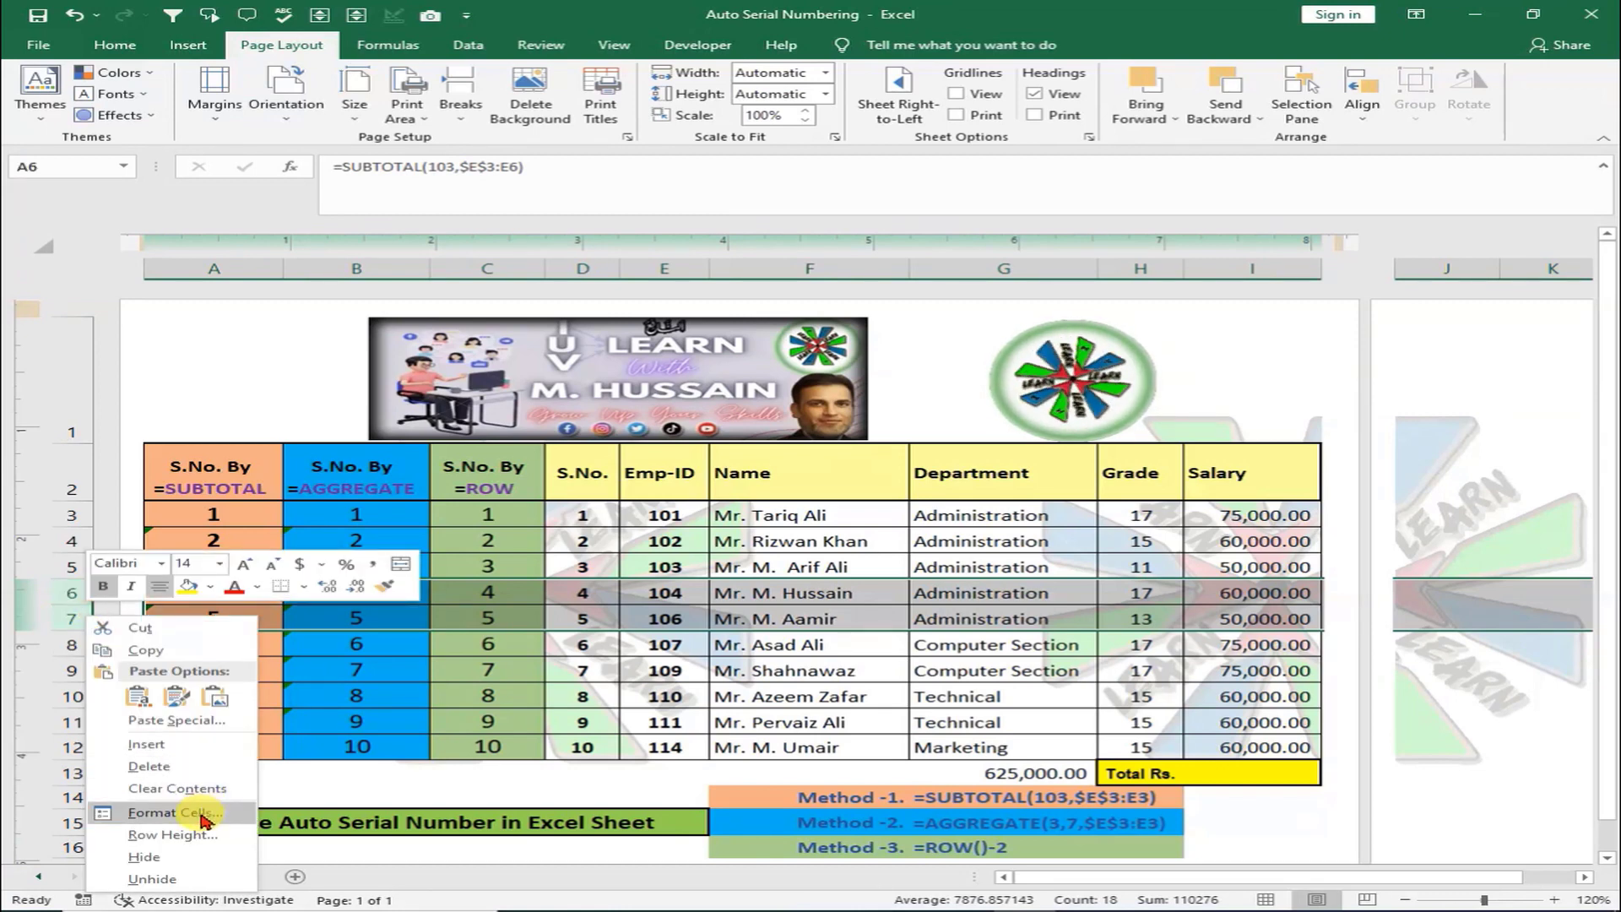
click(188, 855)
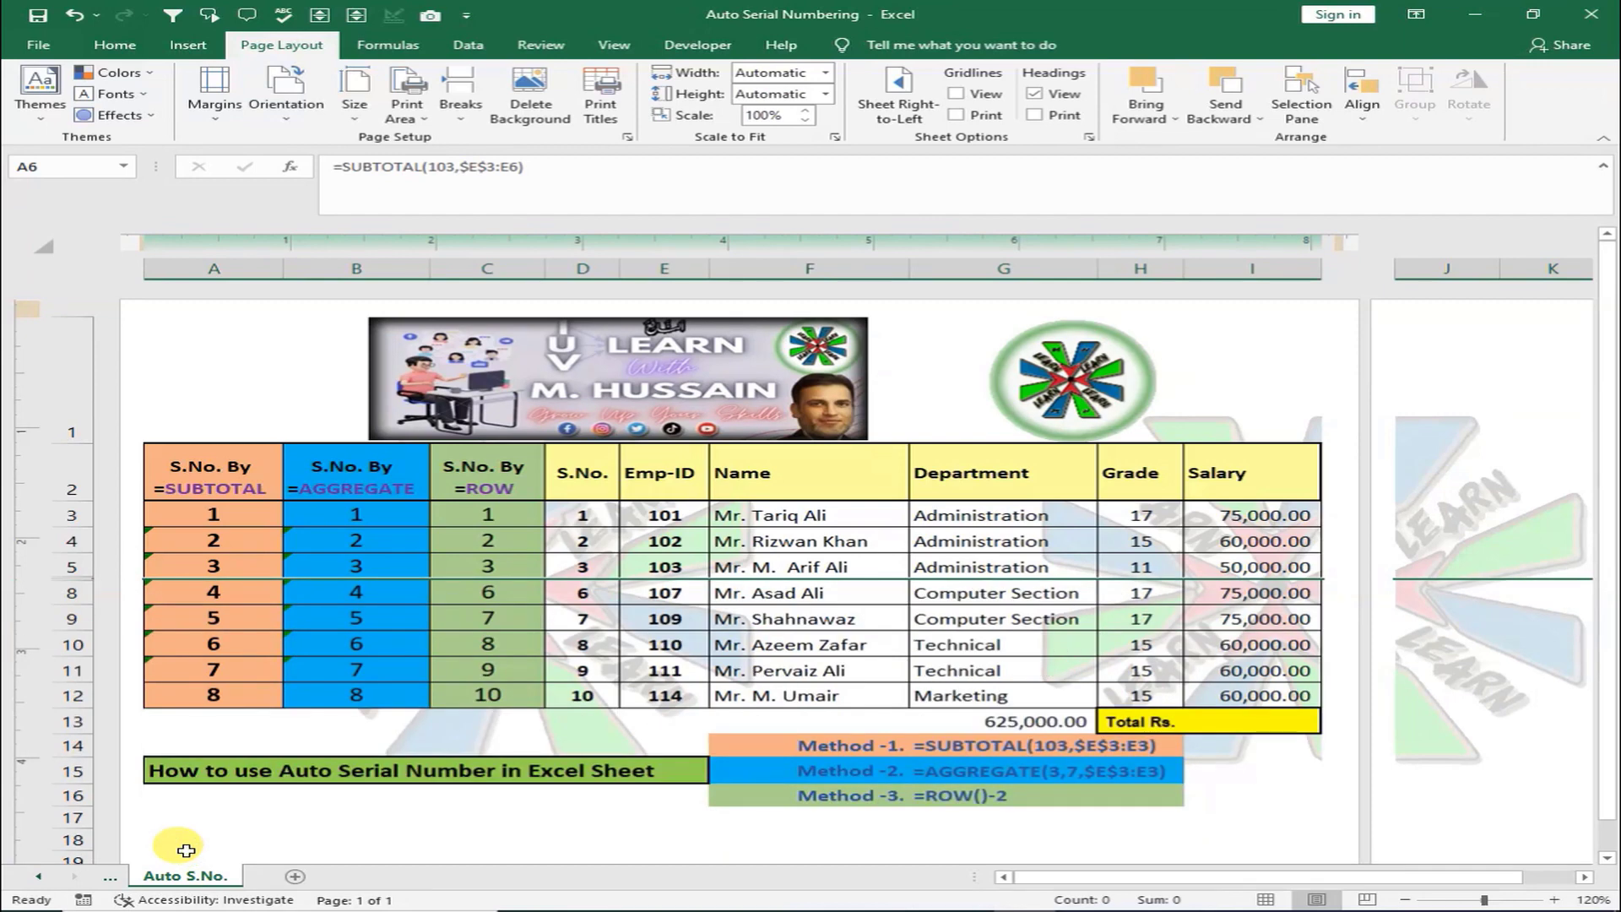
click(517, 640)
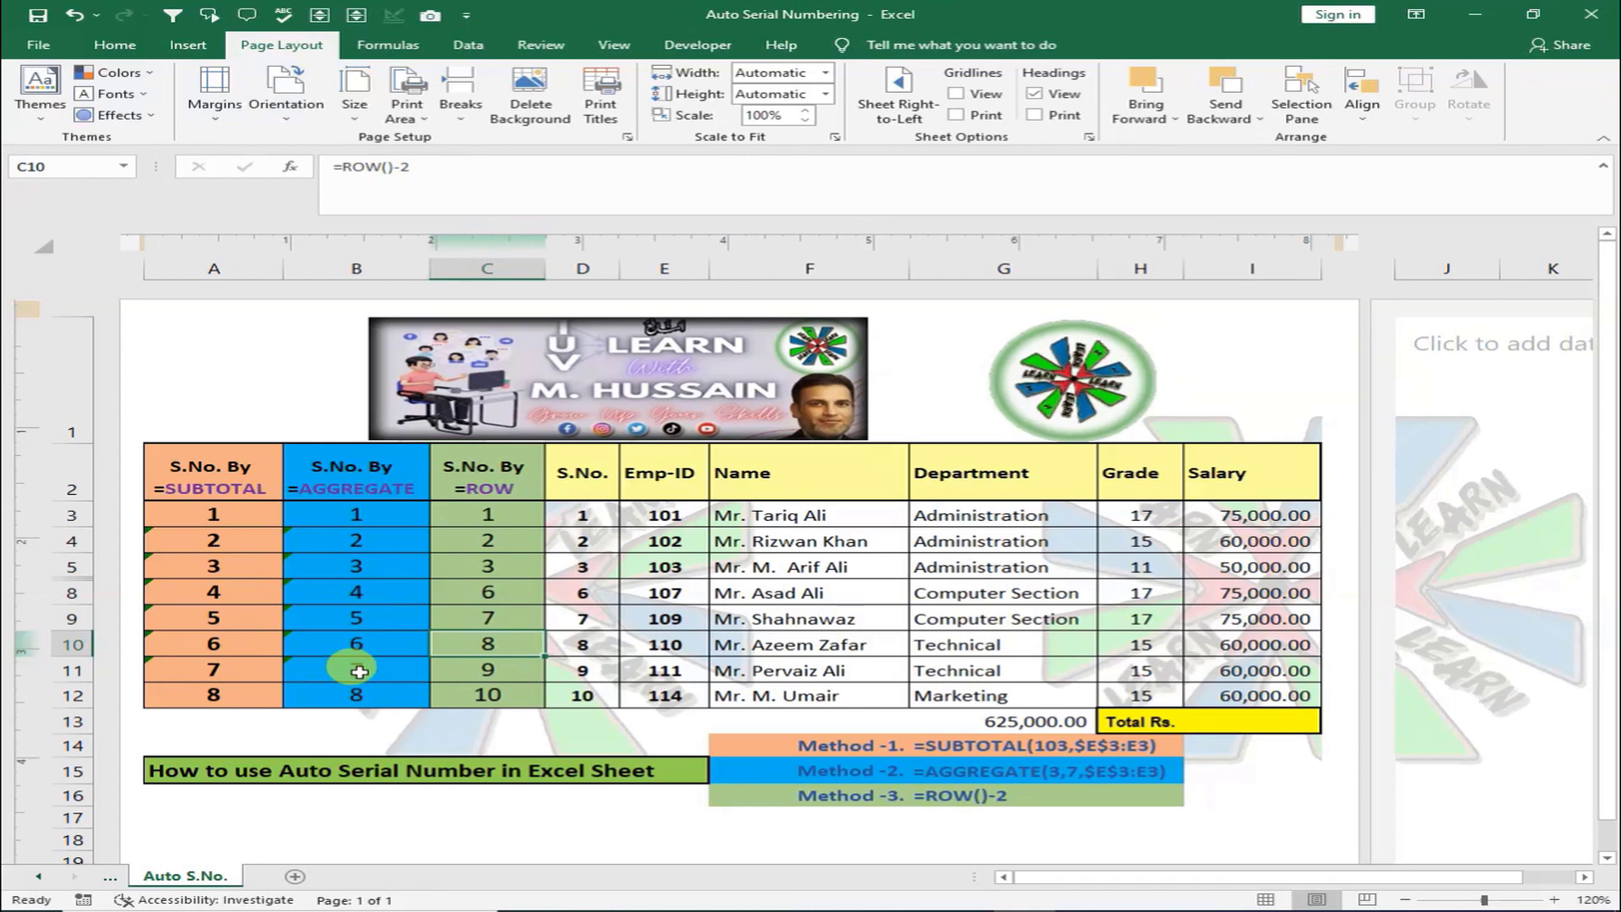
click(505, 598)
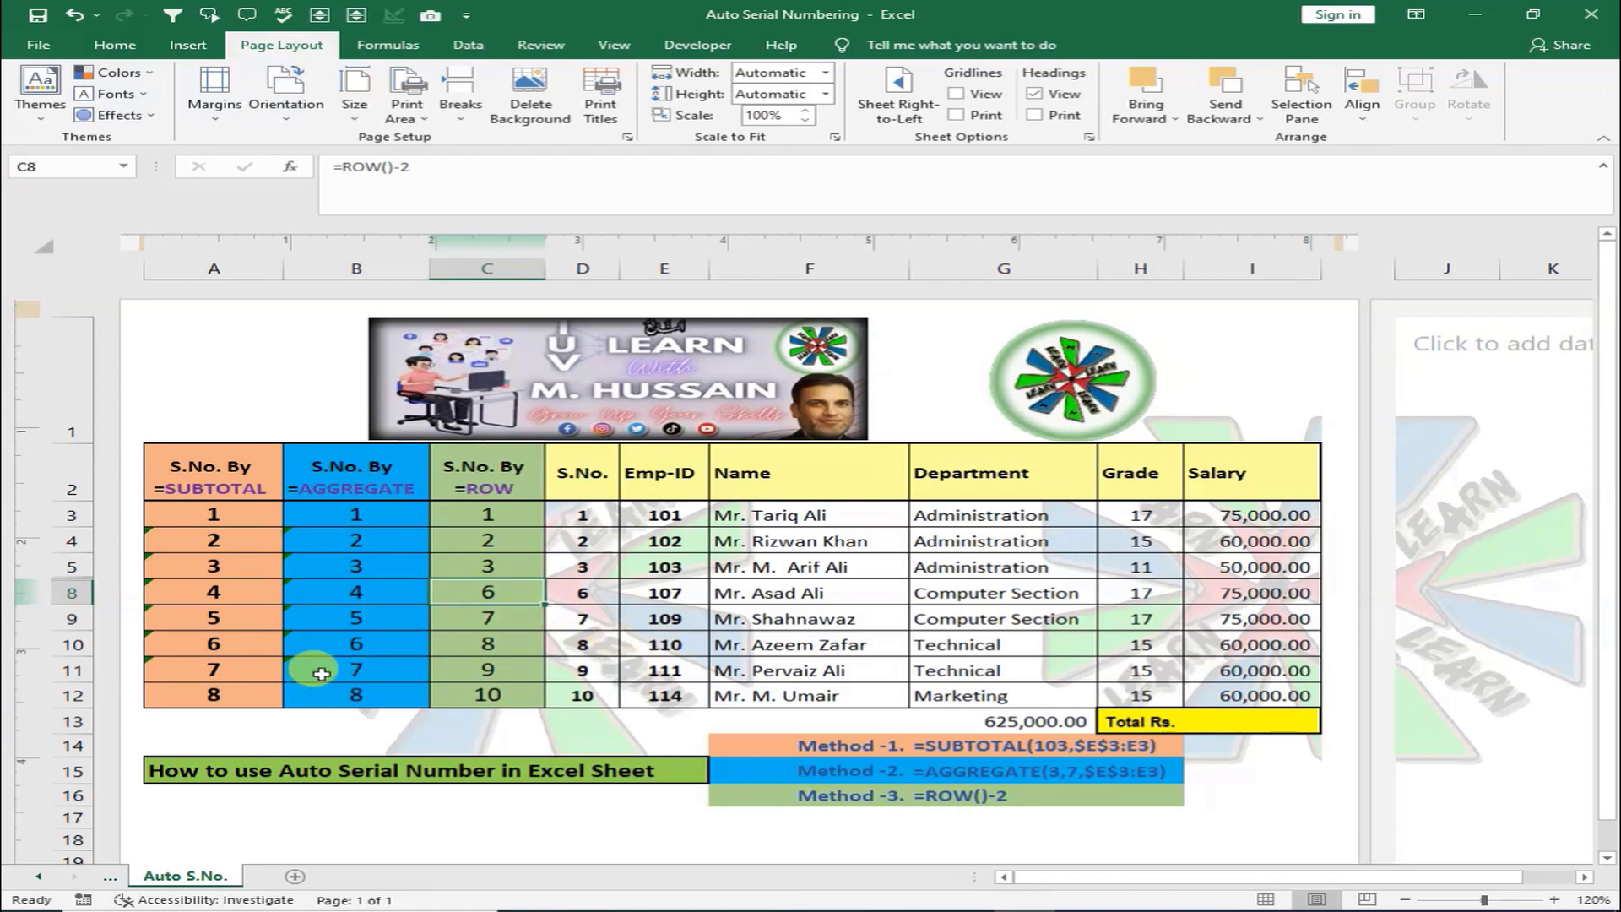
key(ctrl+z)
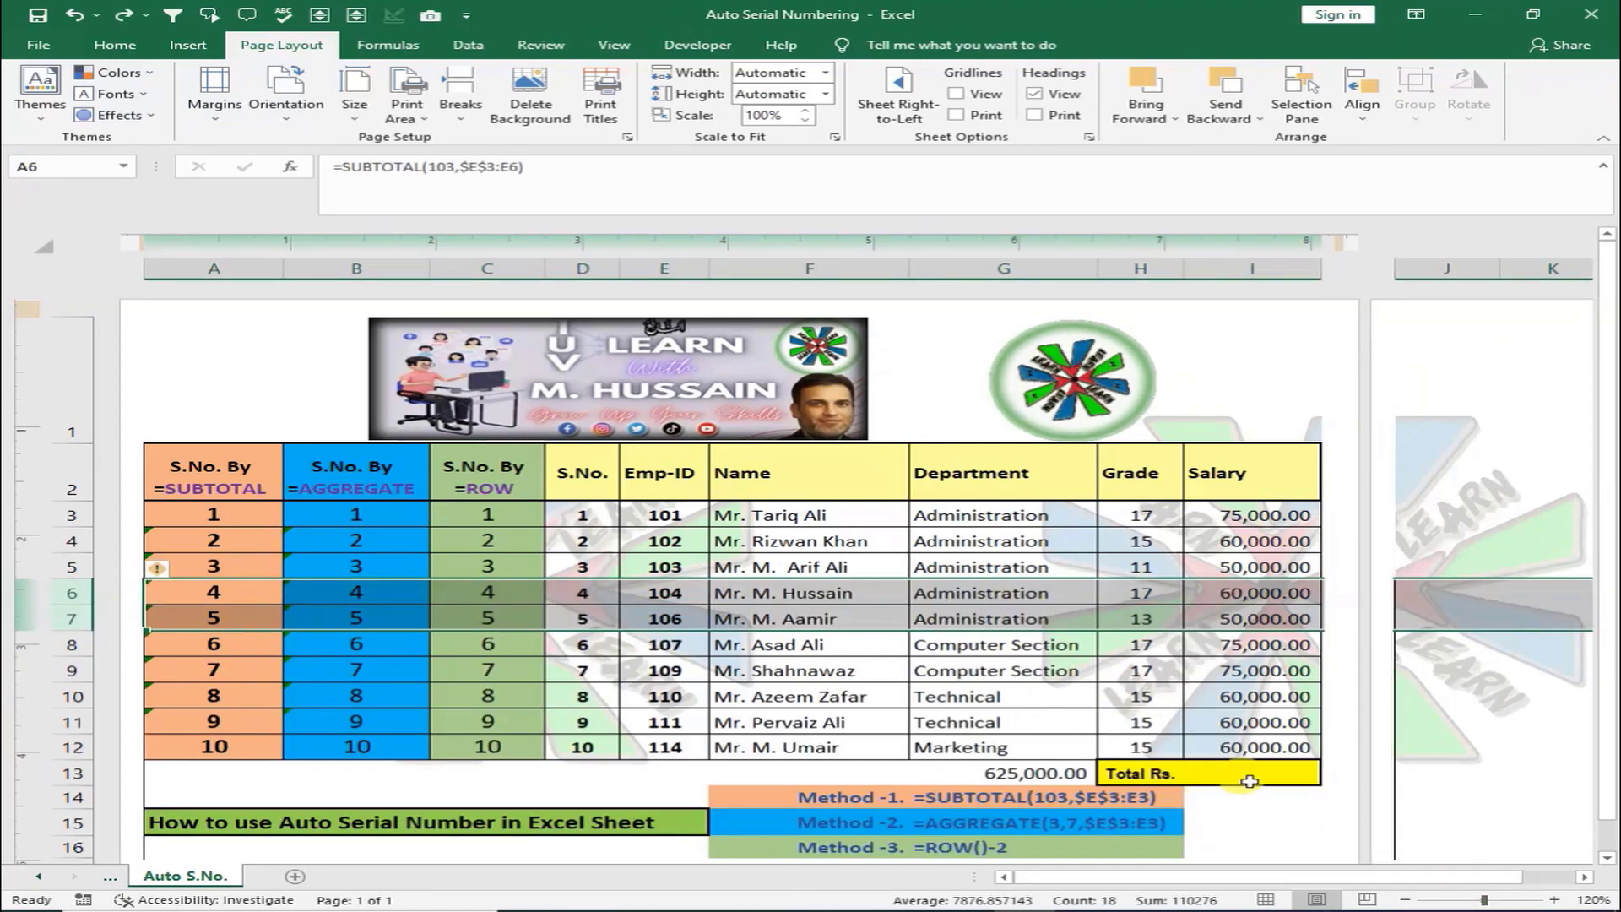
- Enter the formula =AGGREGATE(9,5,I3:I12) in I13 to sum the salaries while ignoring hidden rows
click(1250, 775)
text(=)
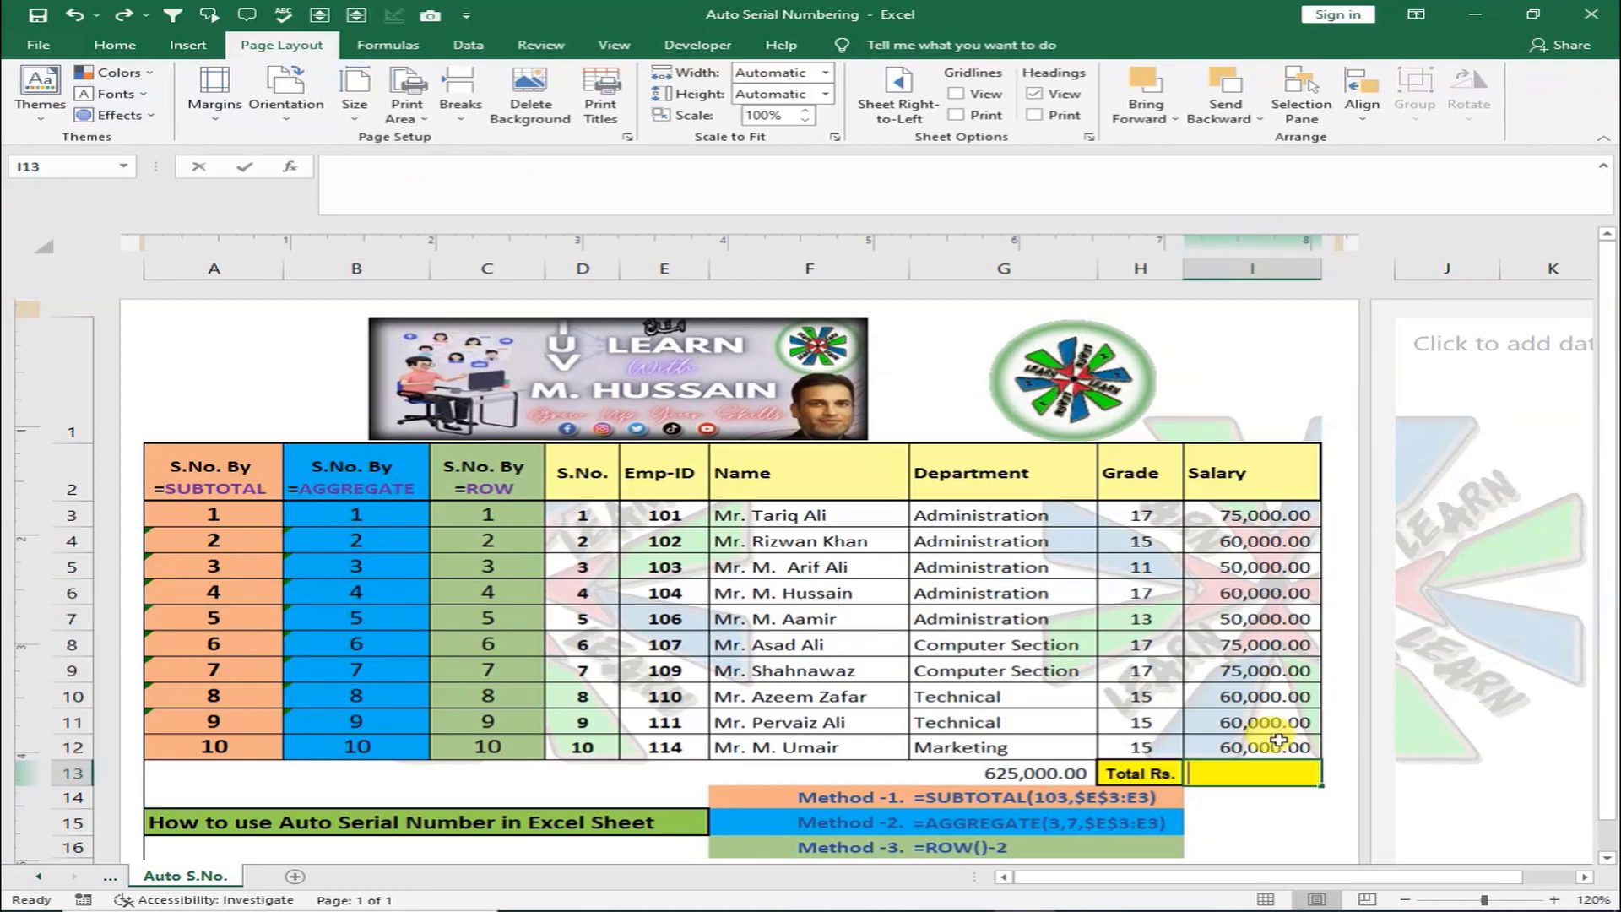
text(AGG)
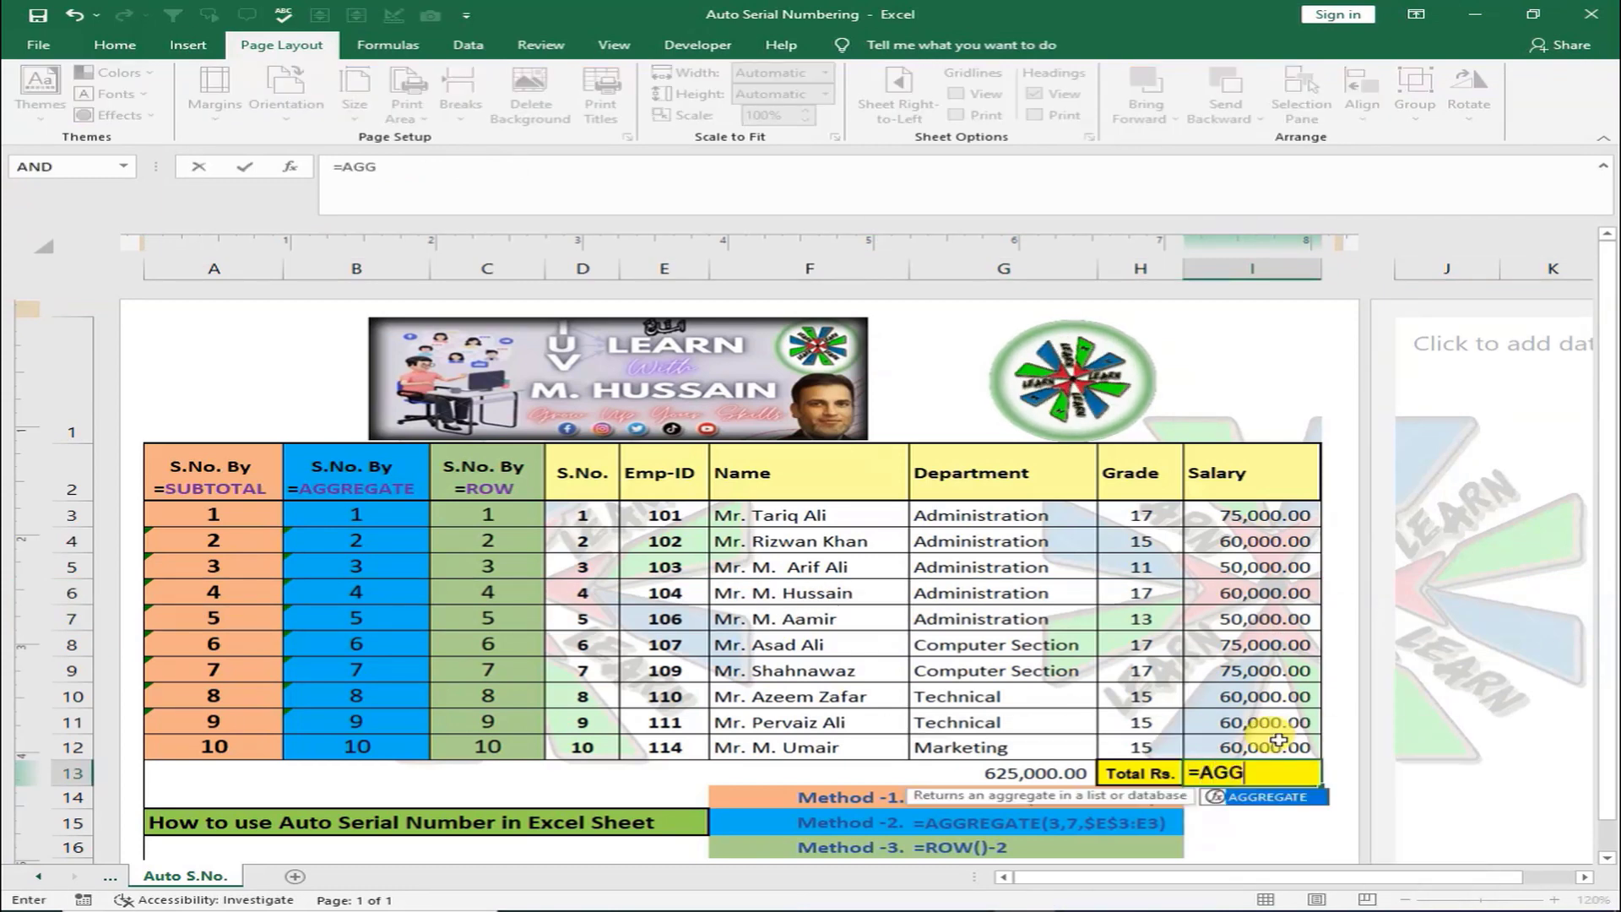
double_click(1267, 796)
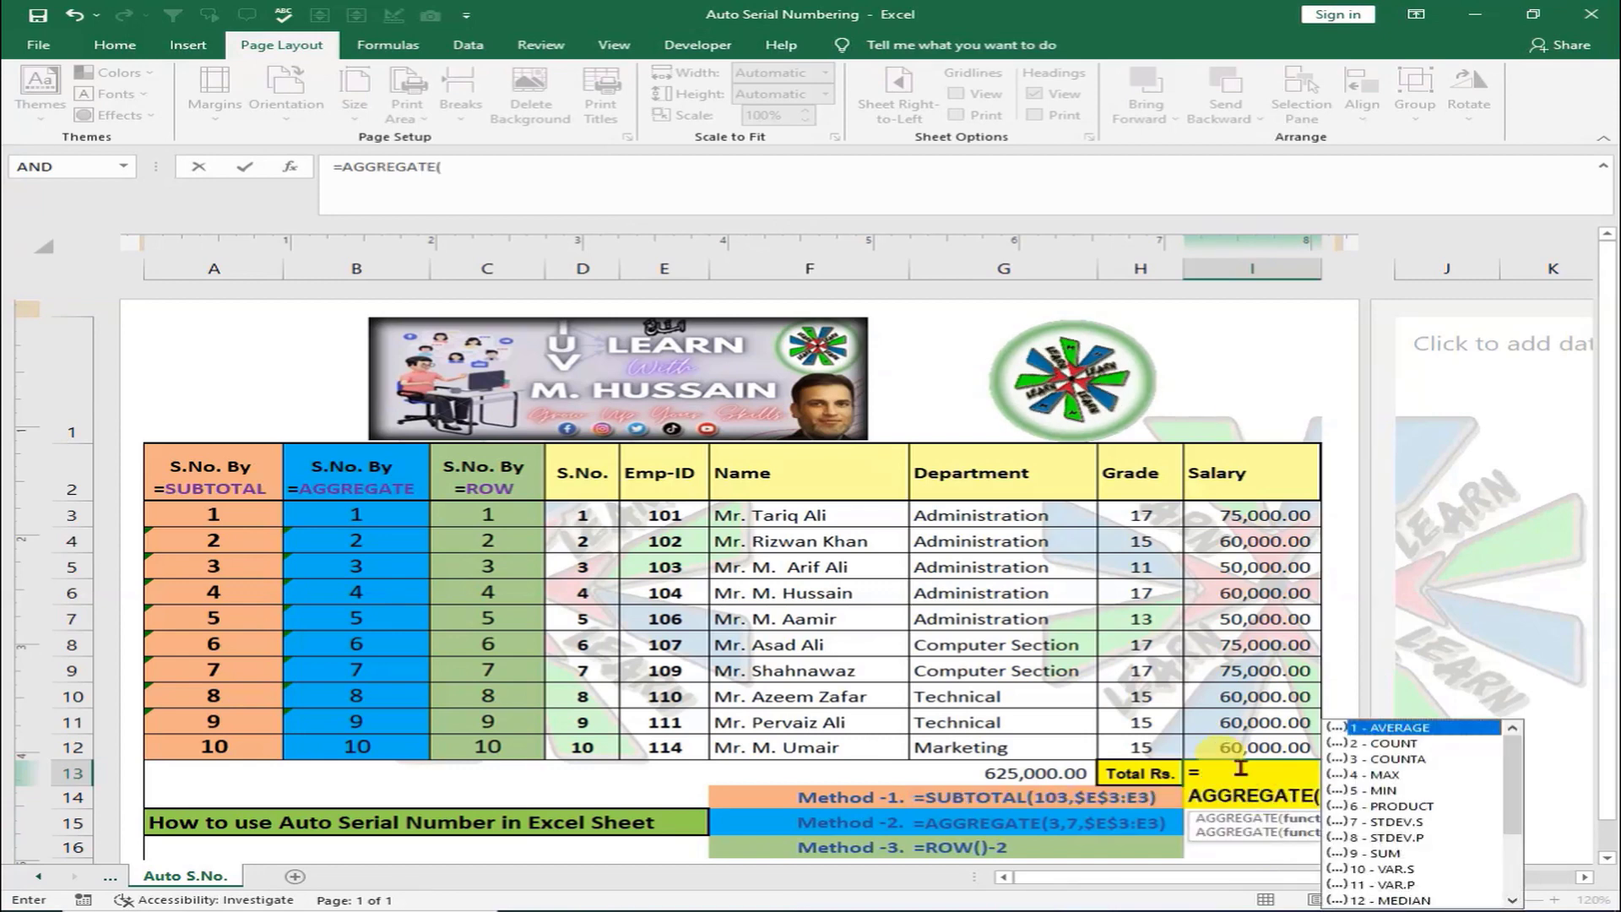
click(1392, 855)
double_click(1392, 854)
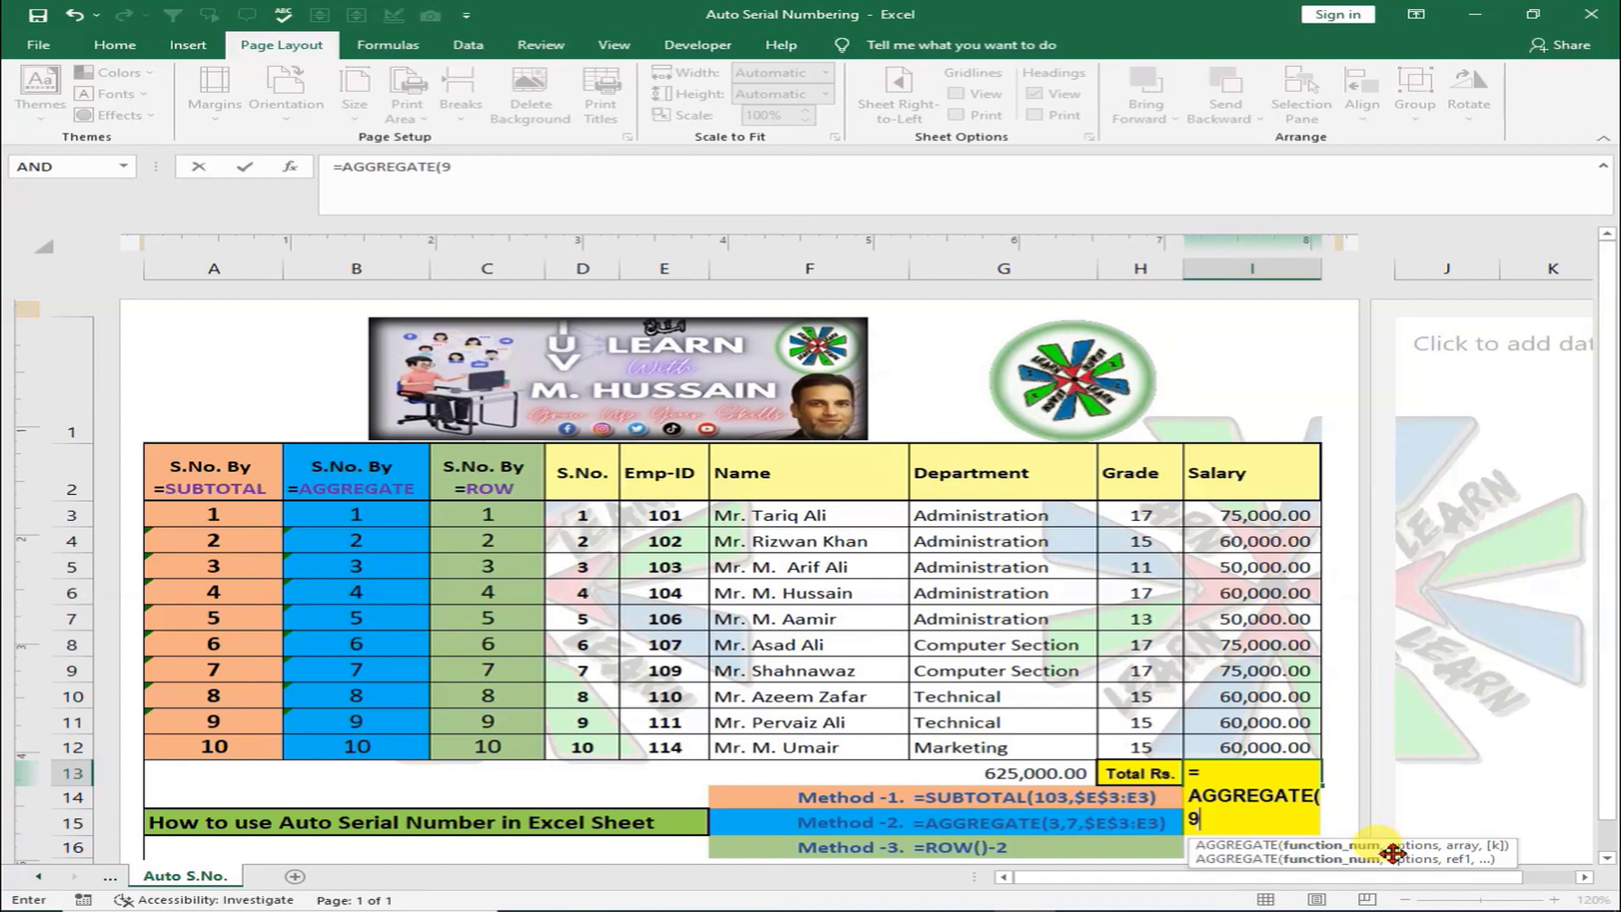
text(,)
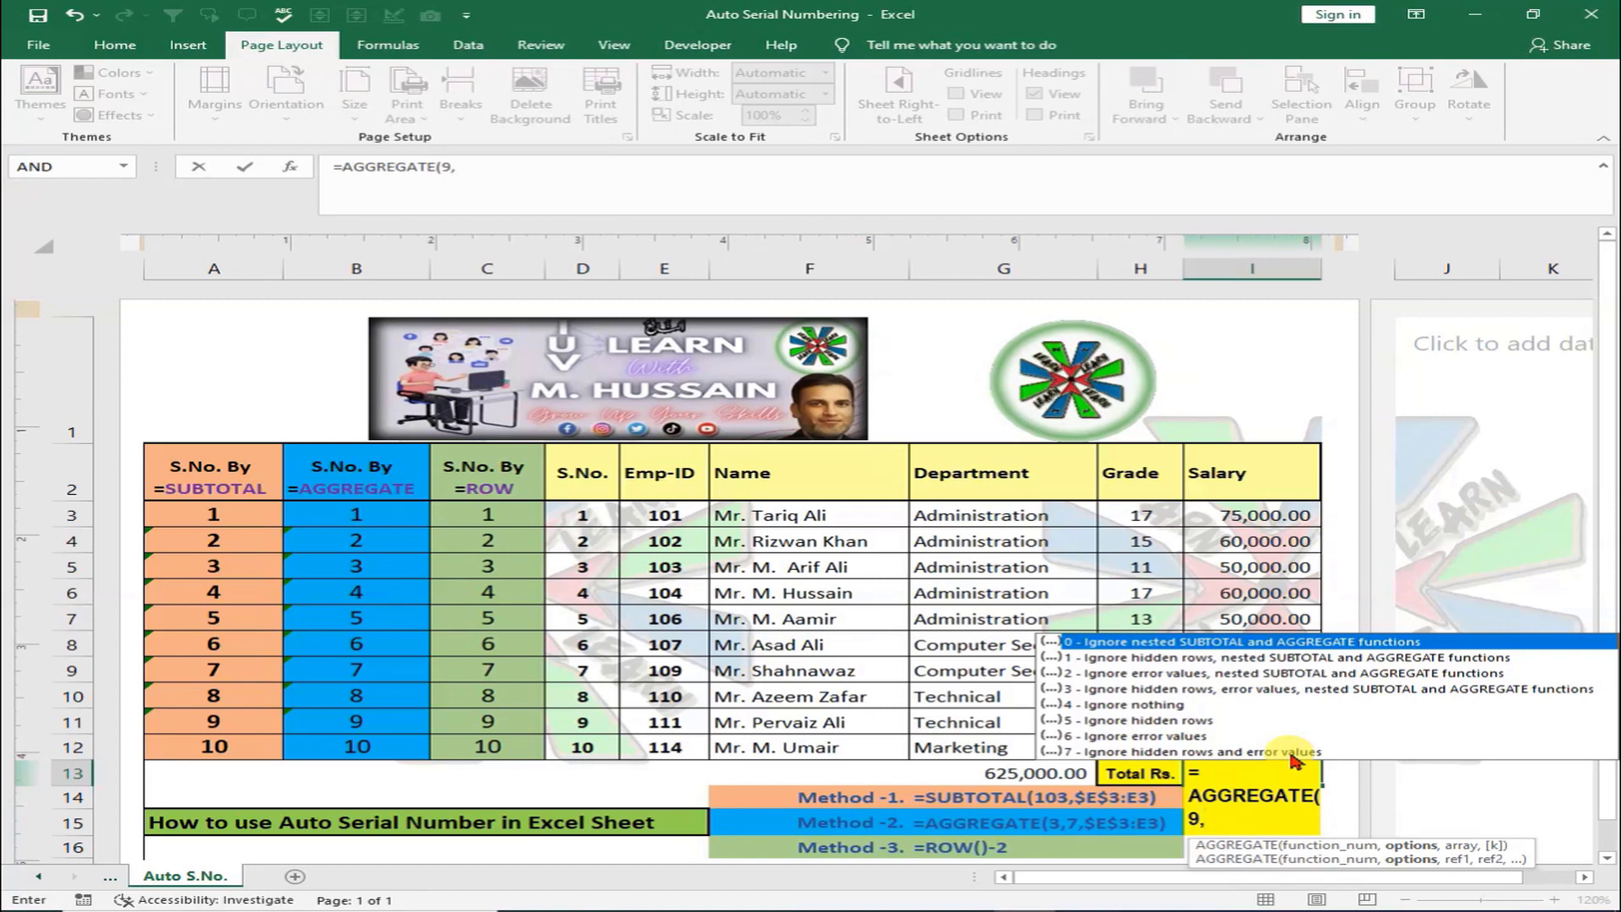
double_click(1112, 726)
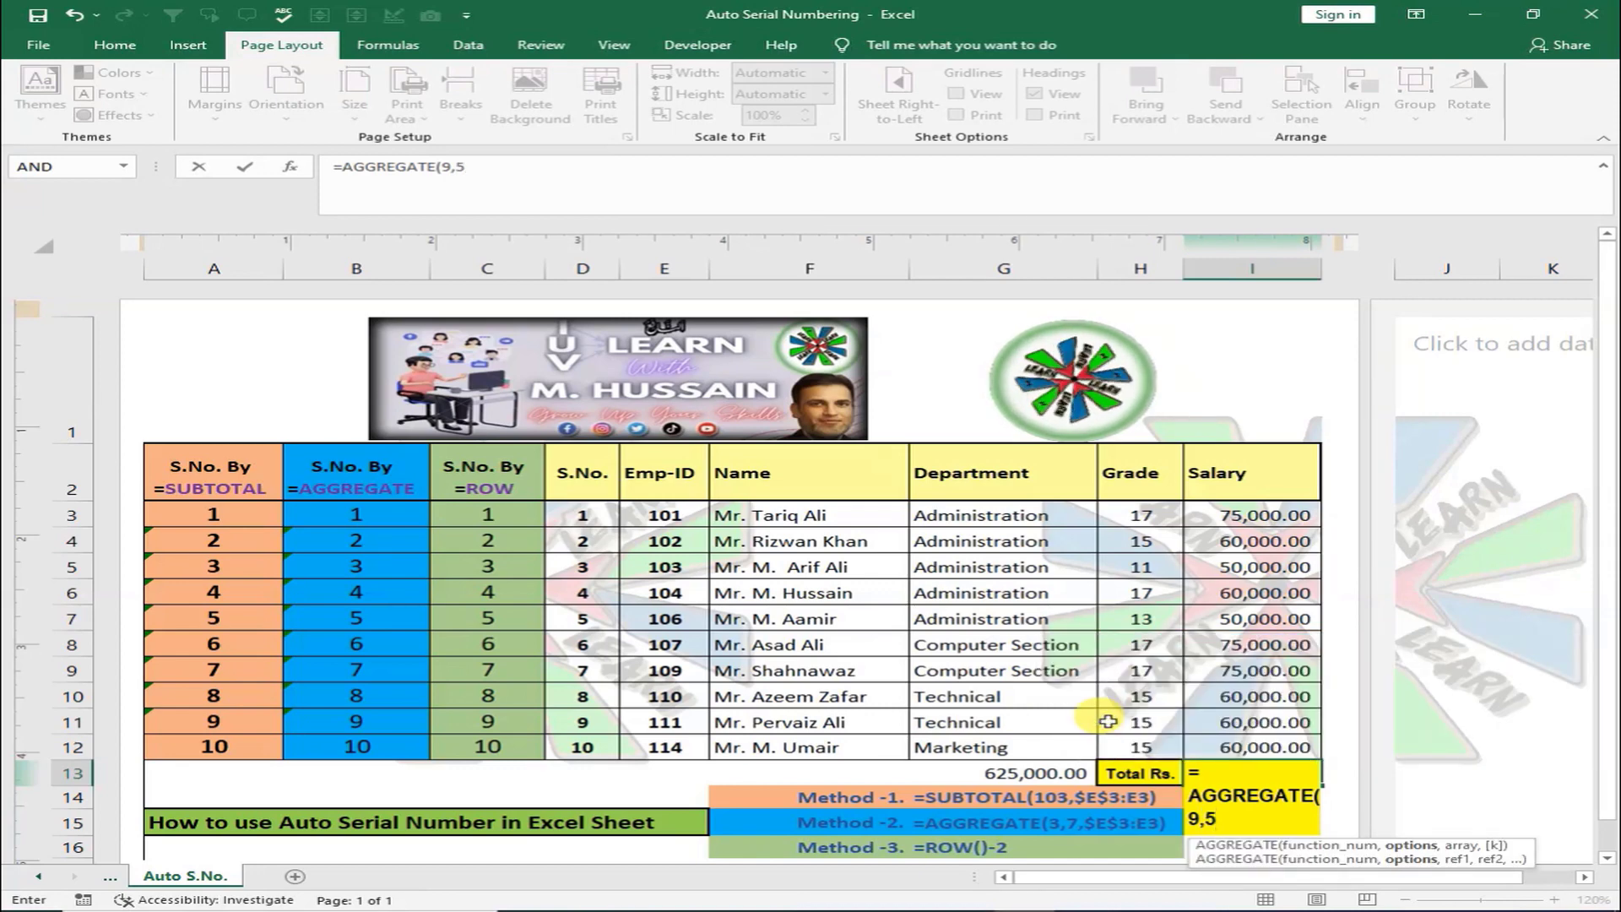
text(,)
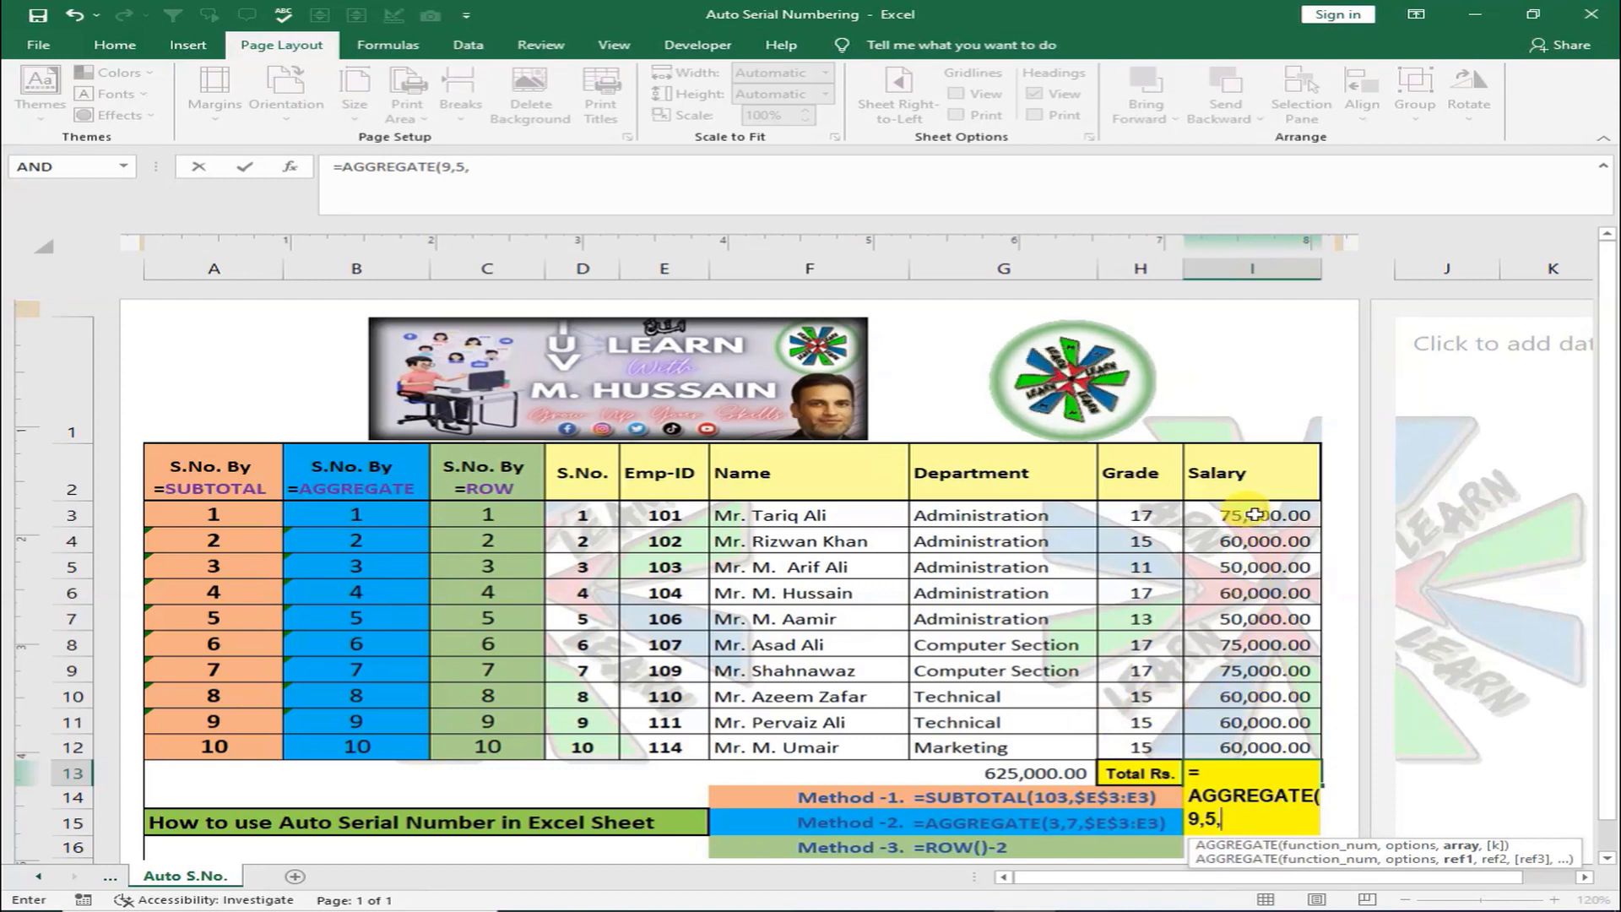
drag(1256, 515, 1219, 740)
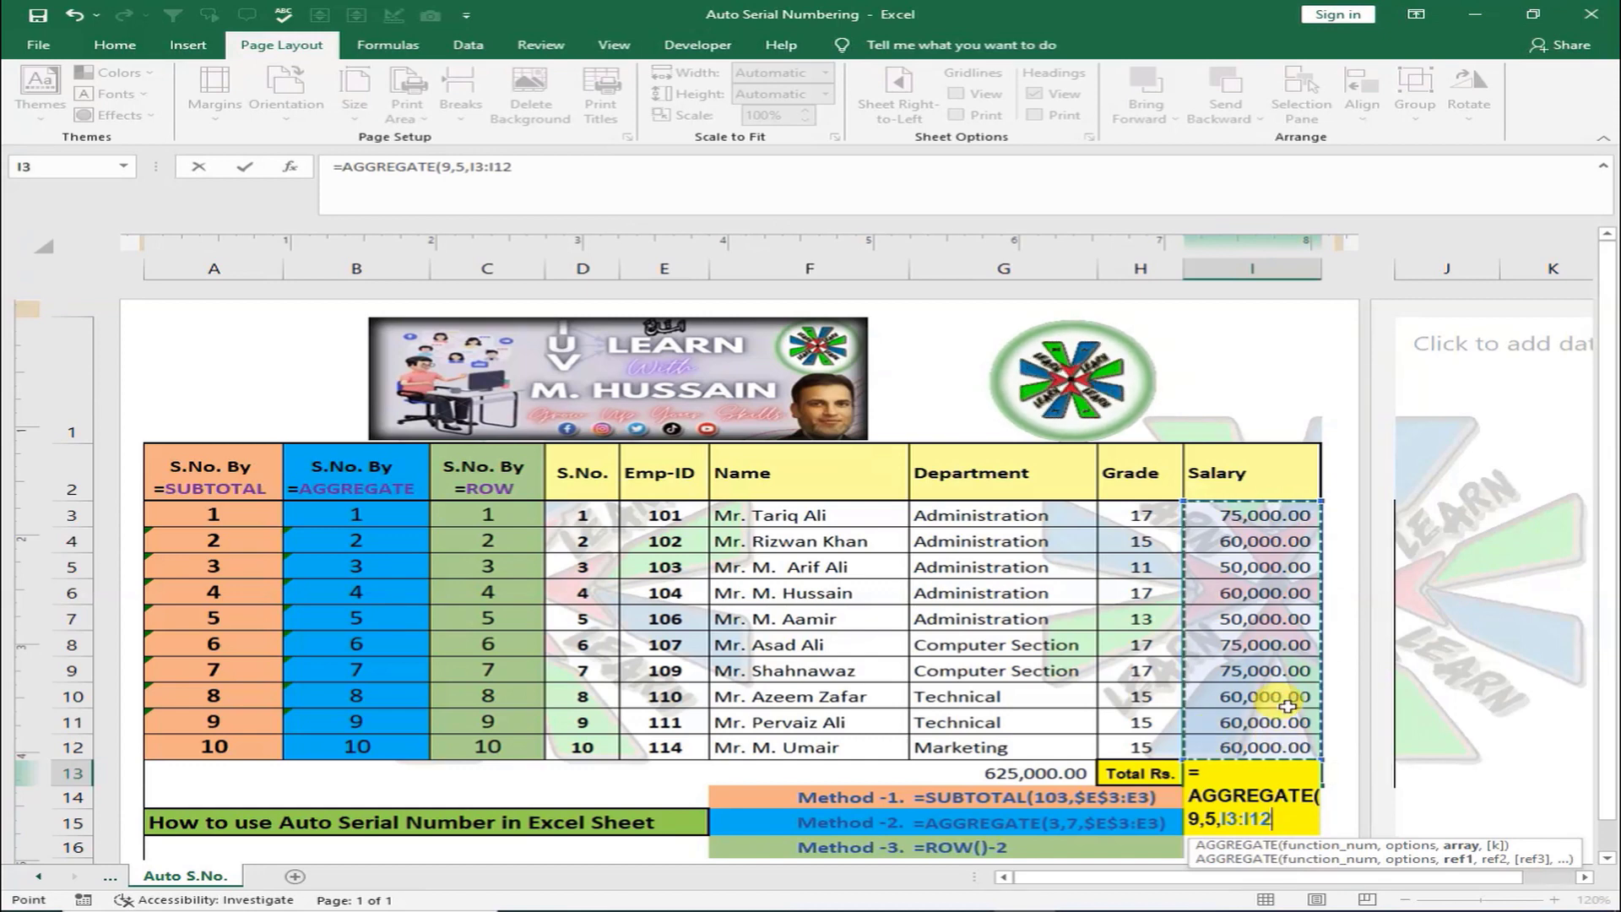
text())
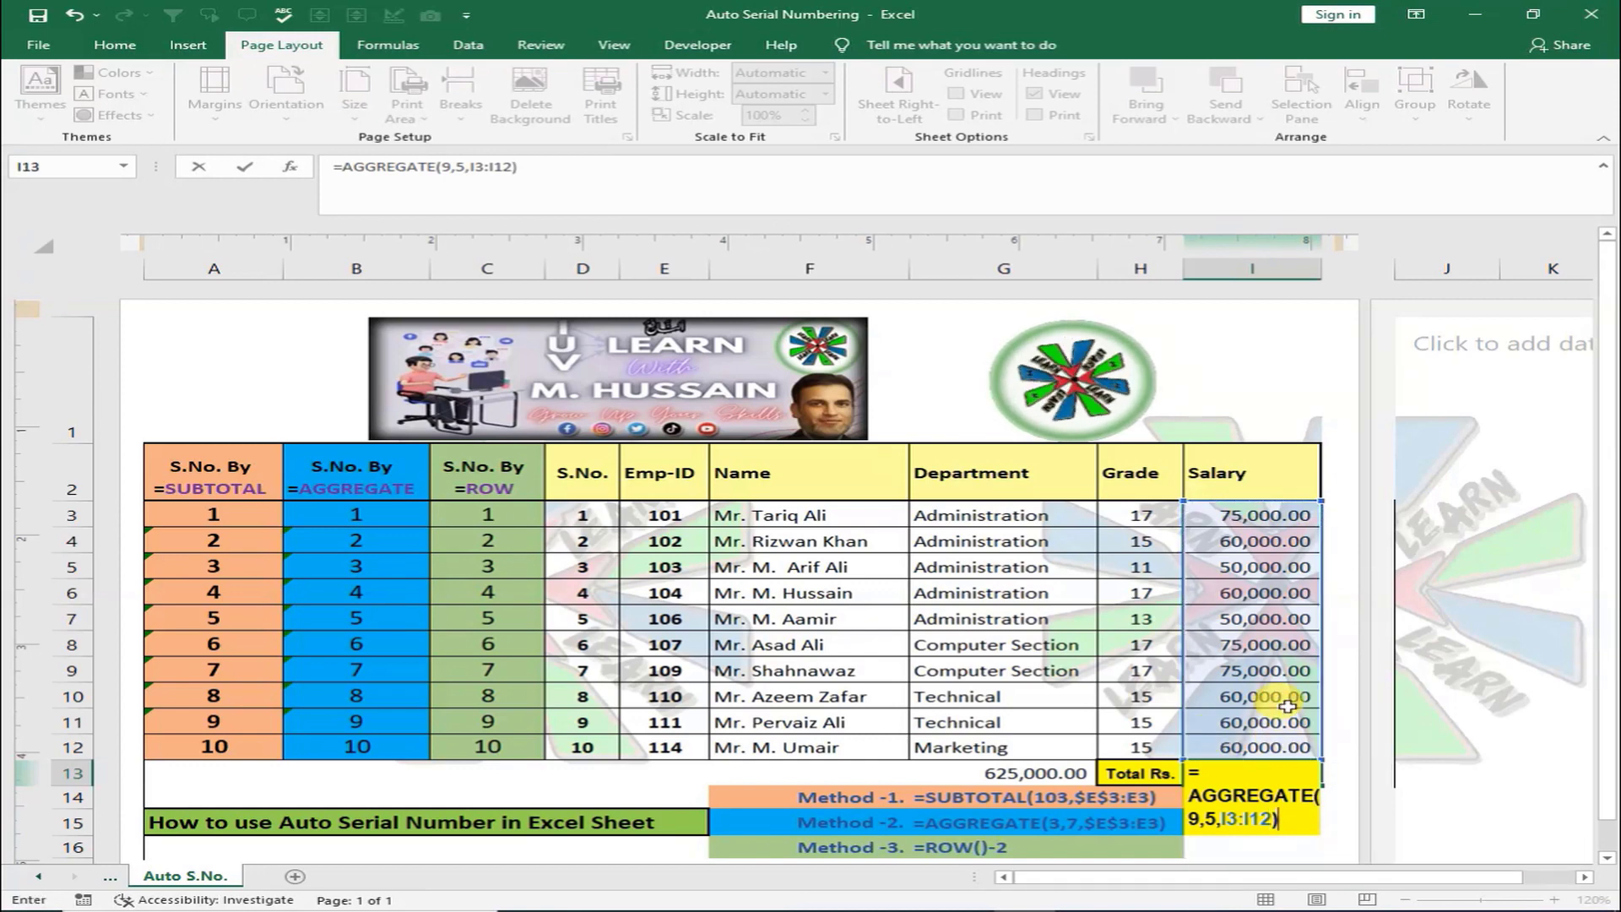
key(Return)
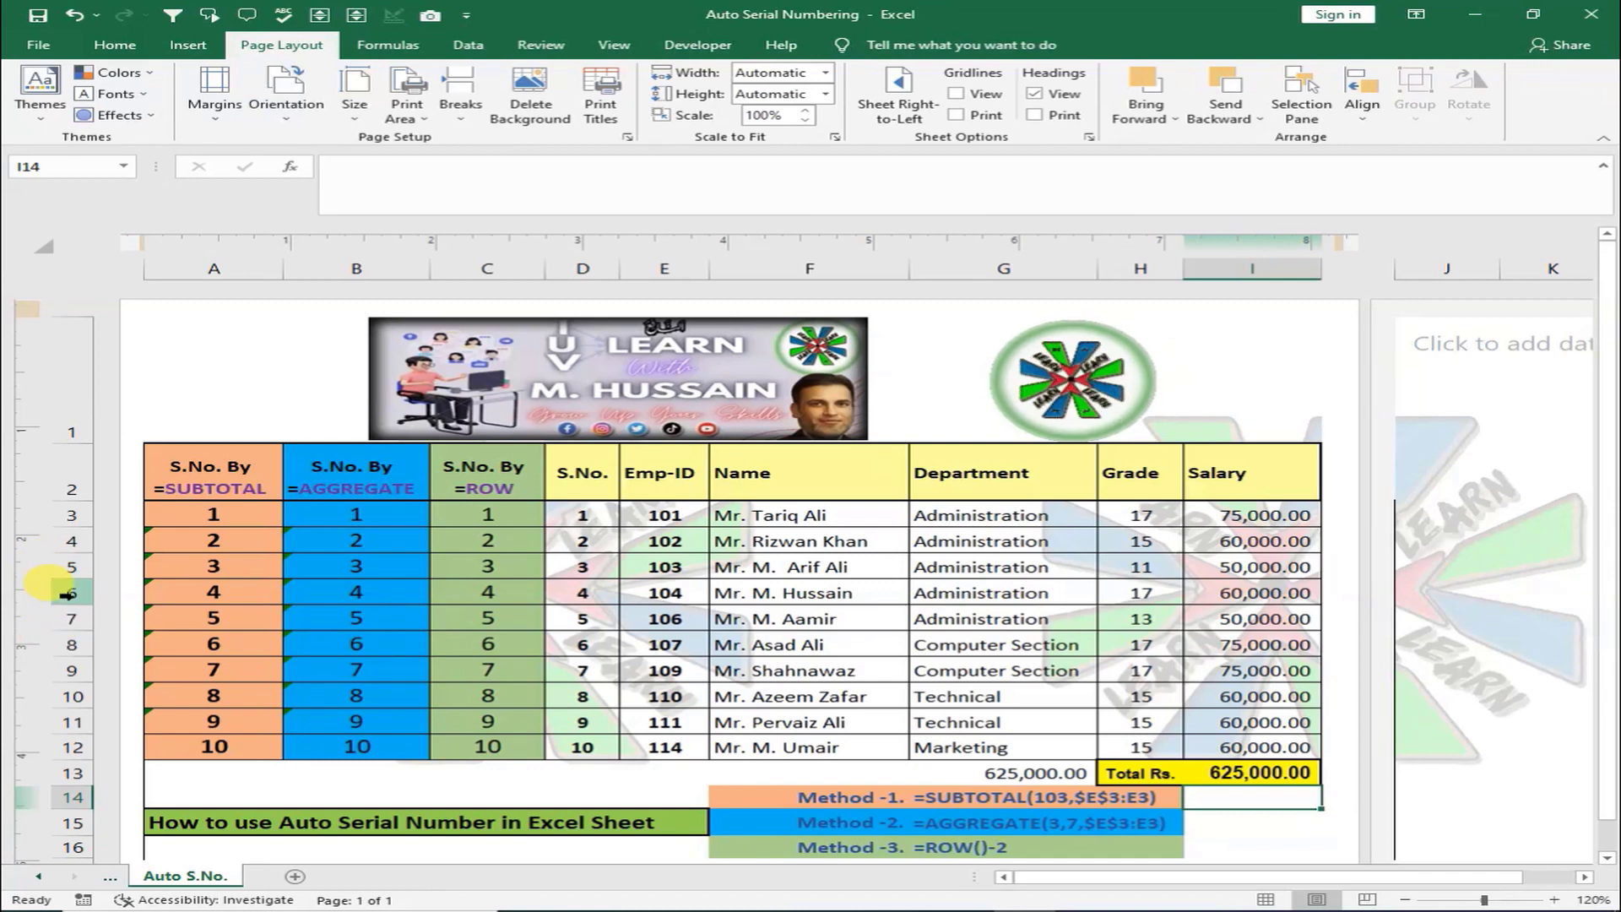
- Hide rows 3 to 7 to compare the SUM total in G13 with the AGGREGATE total in I13, and undo the hiding
drag(71, 515, 77, 622)
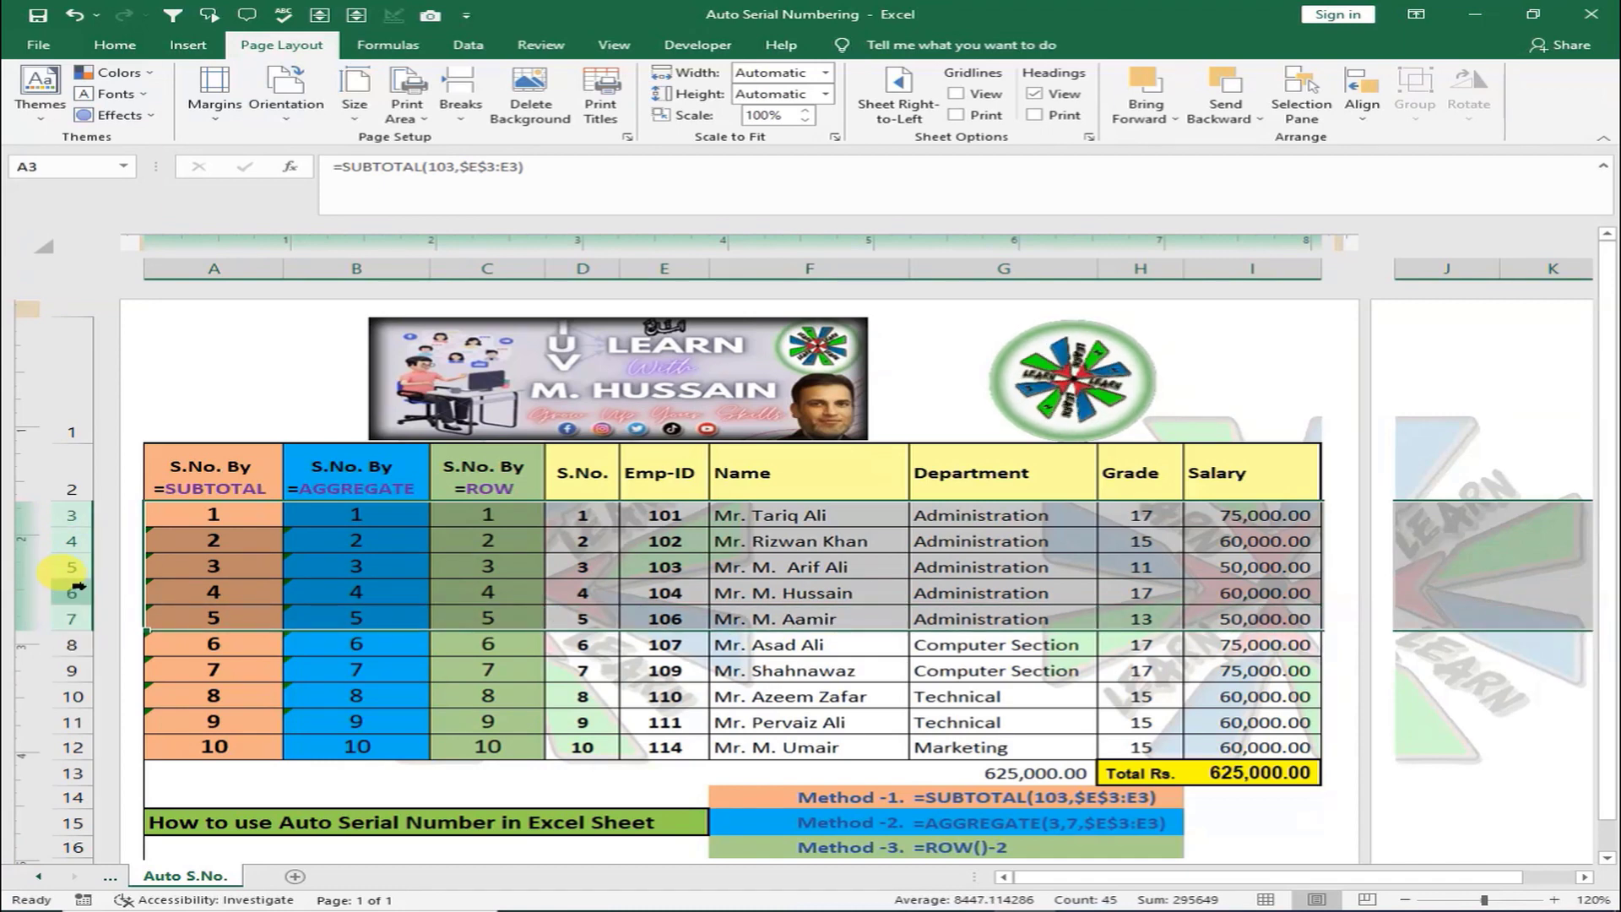
right_click(79, 585)
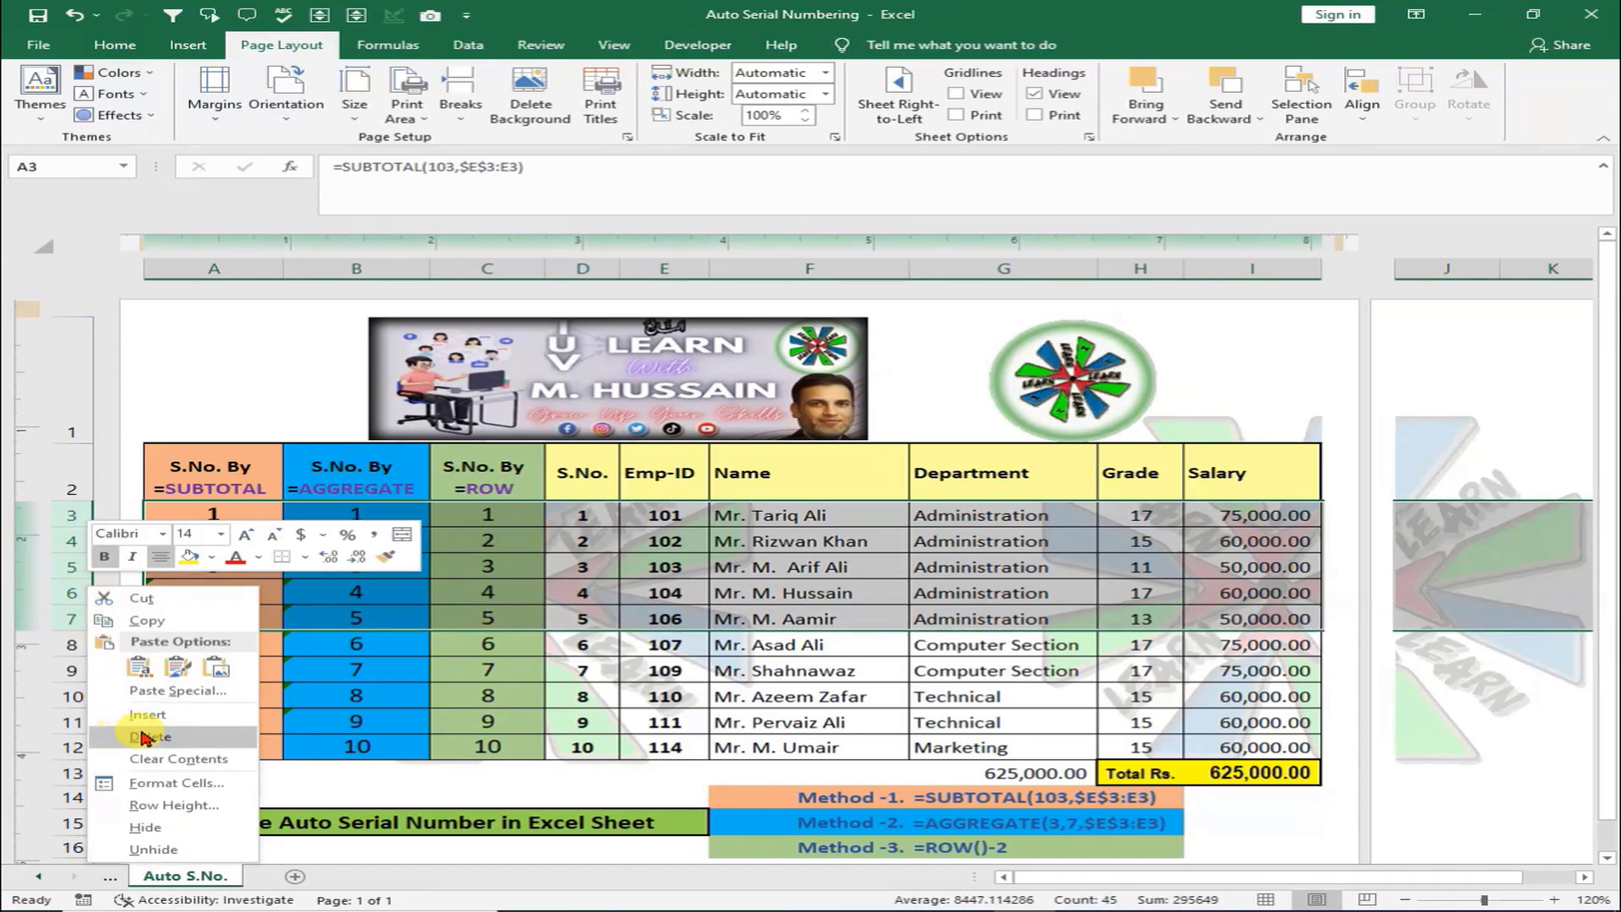
click(176, 825)
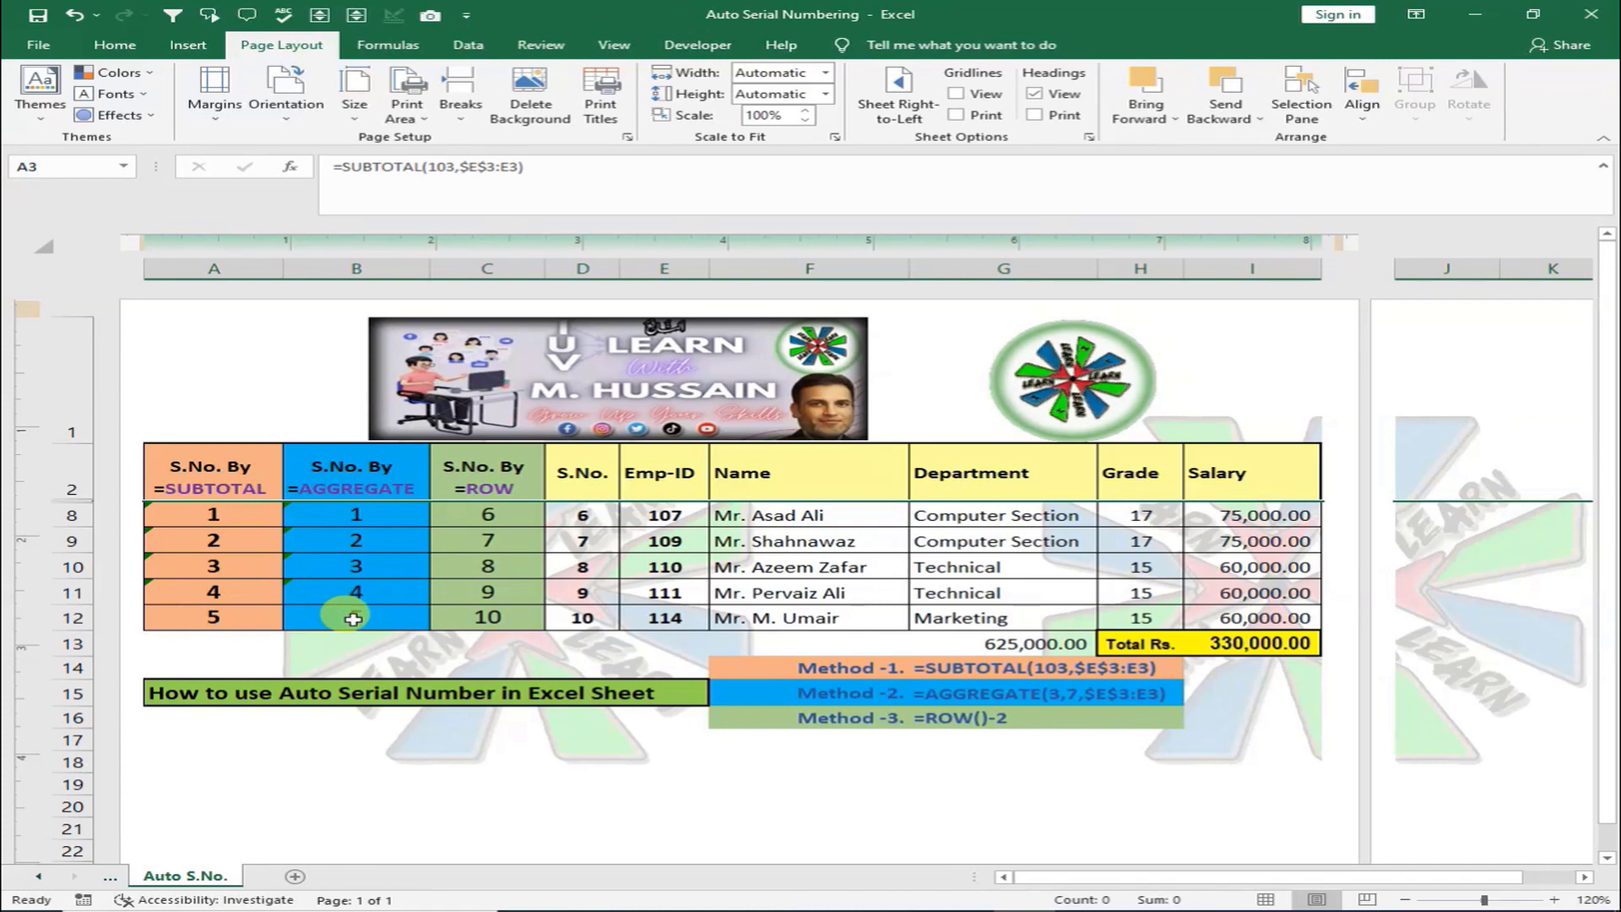
click(1025, 648)
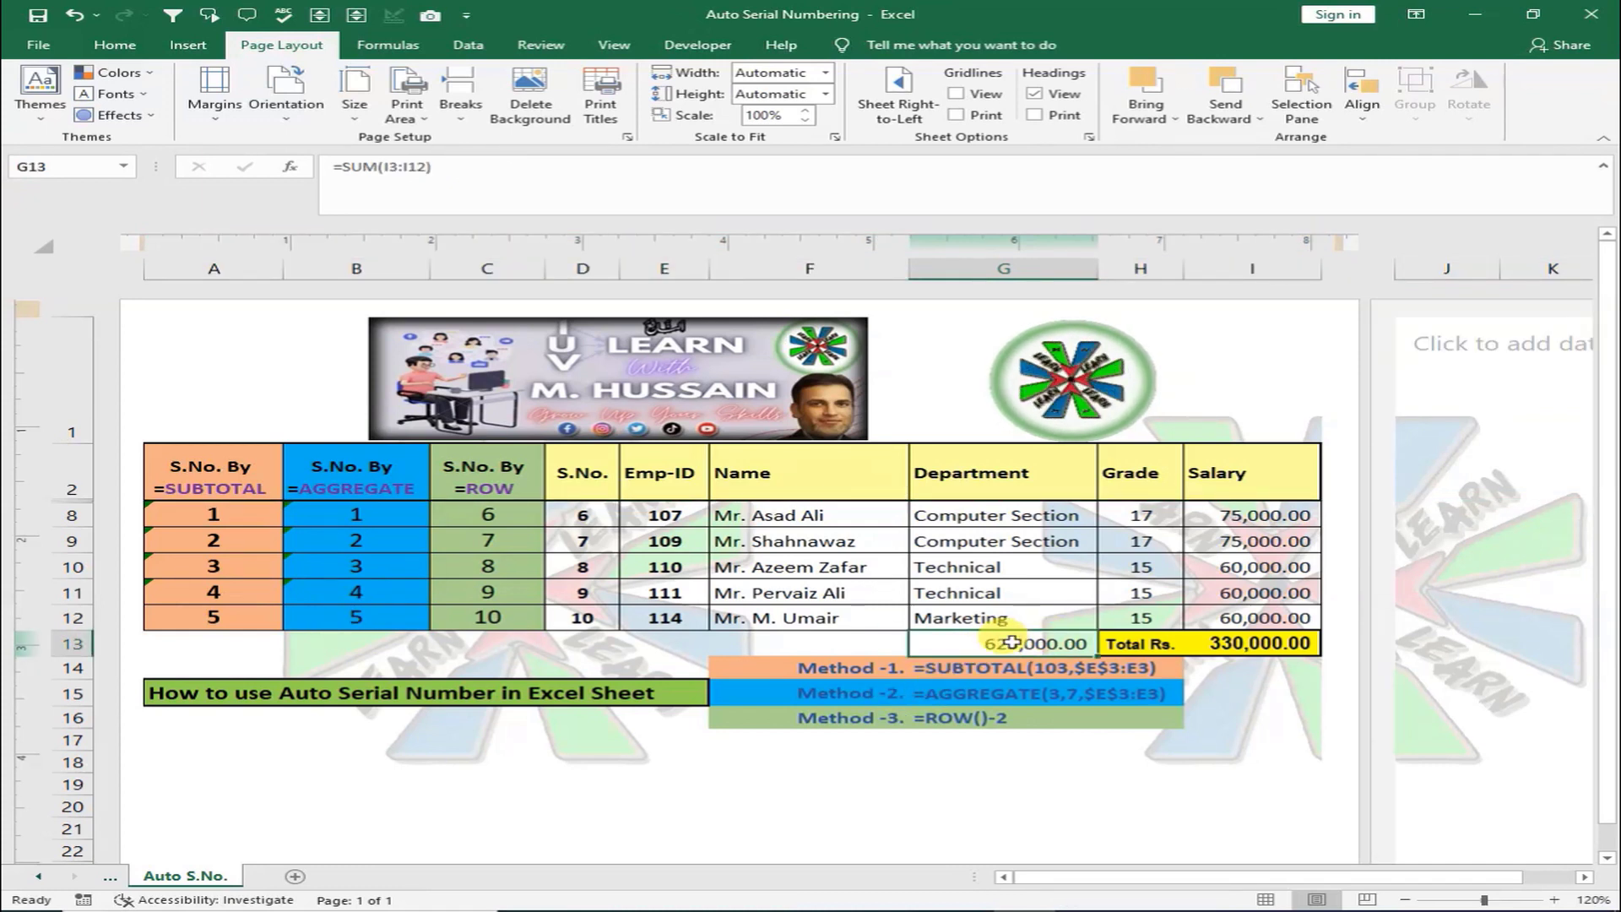
click(1247, 644)
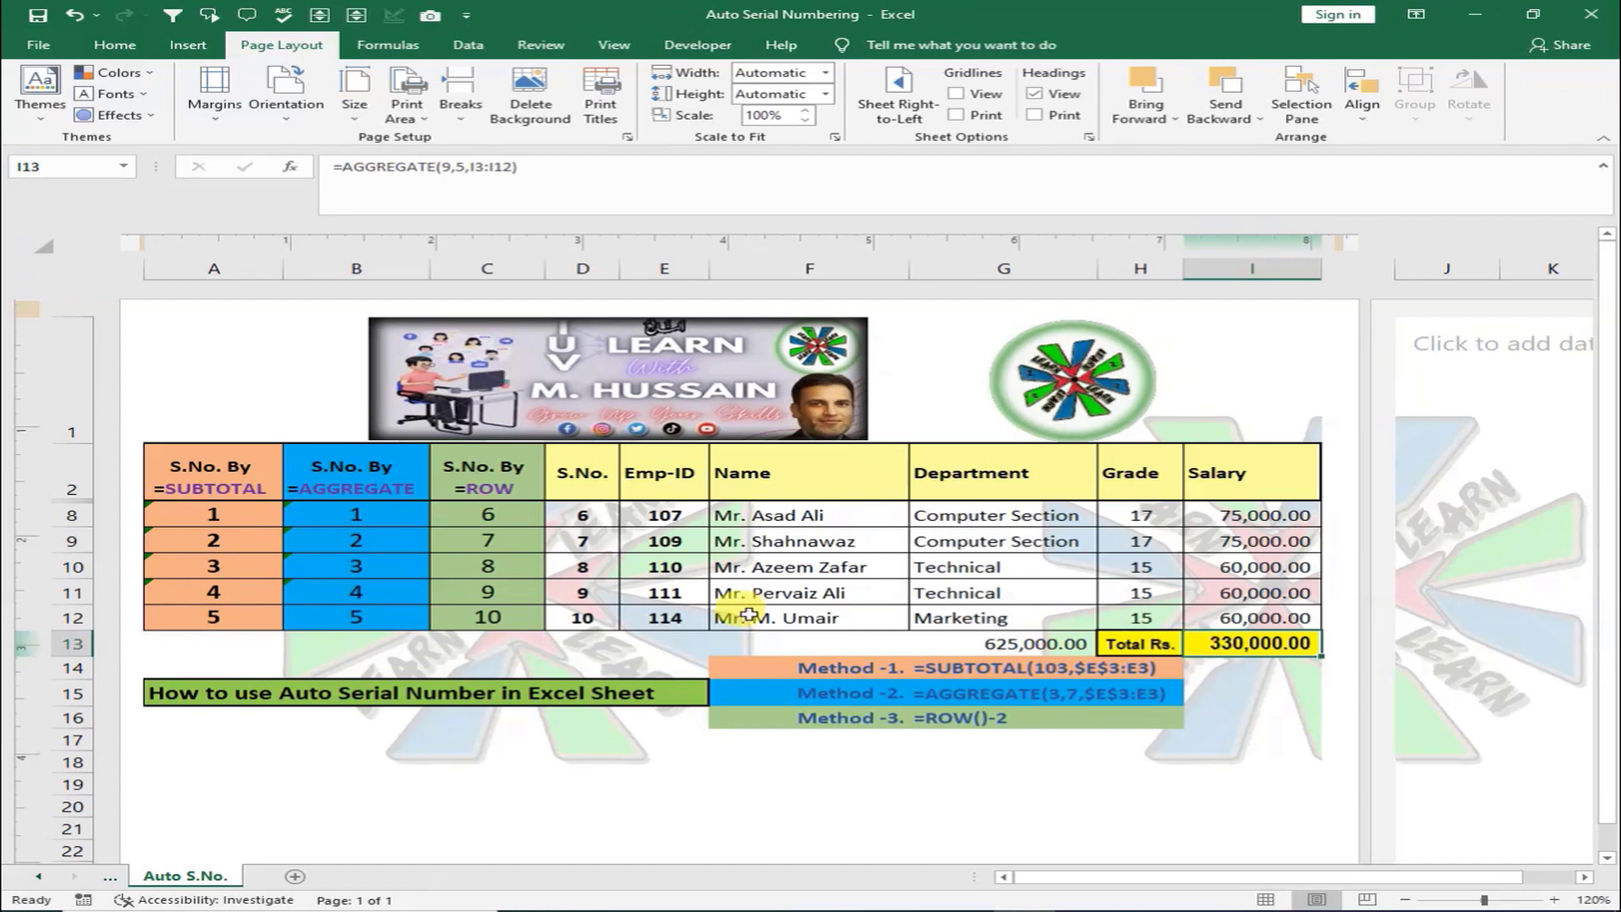
key(ctrl+z)
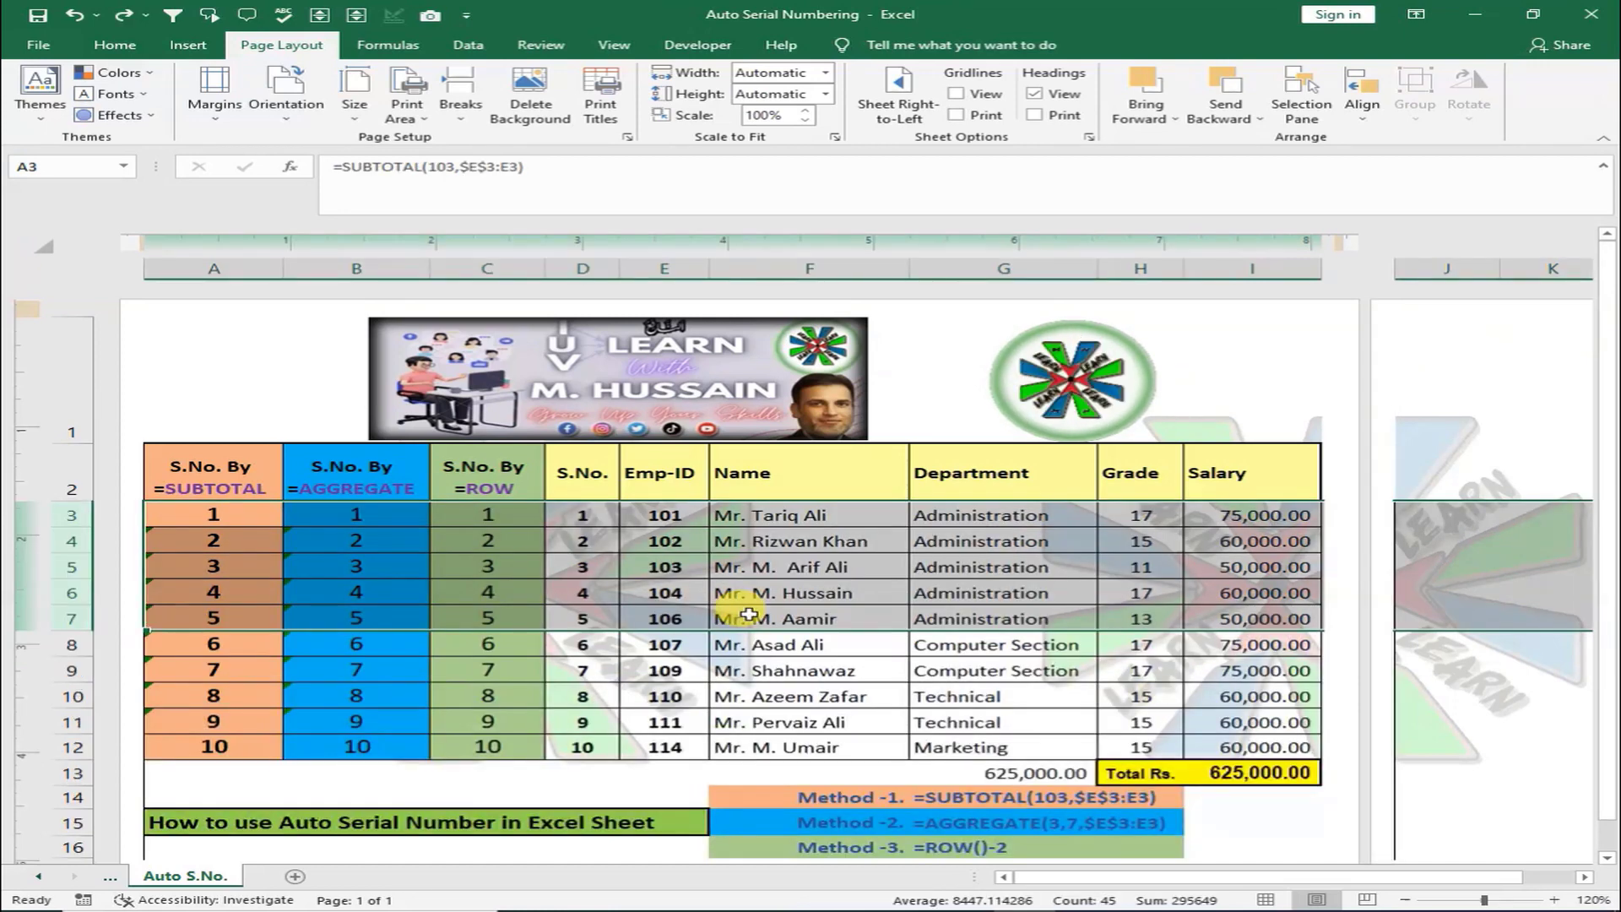
- Hide rows 8 to 12 to compare the totals in I13 and G13, undo the hiding, and recheck the AGGREGATE formula in I13
click(777, 690)
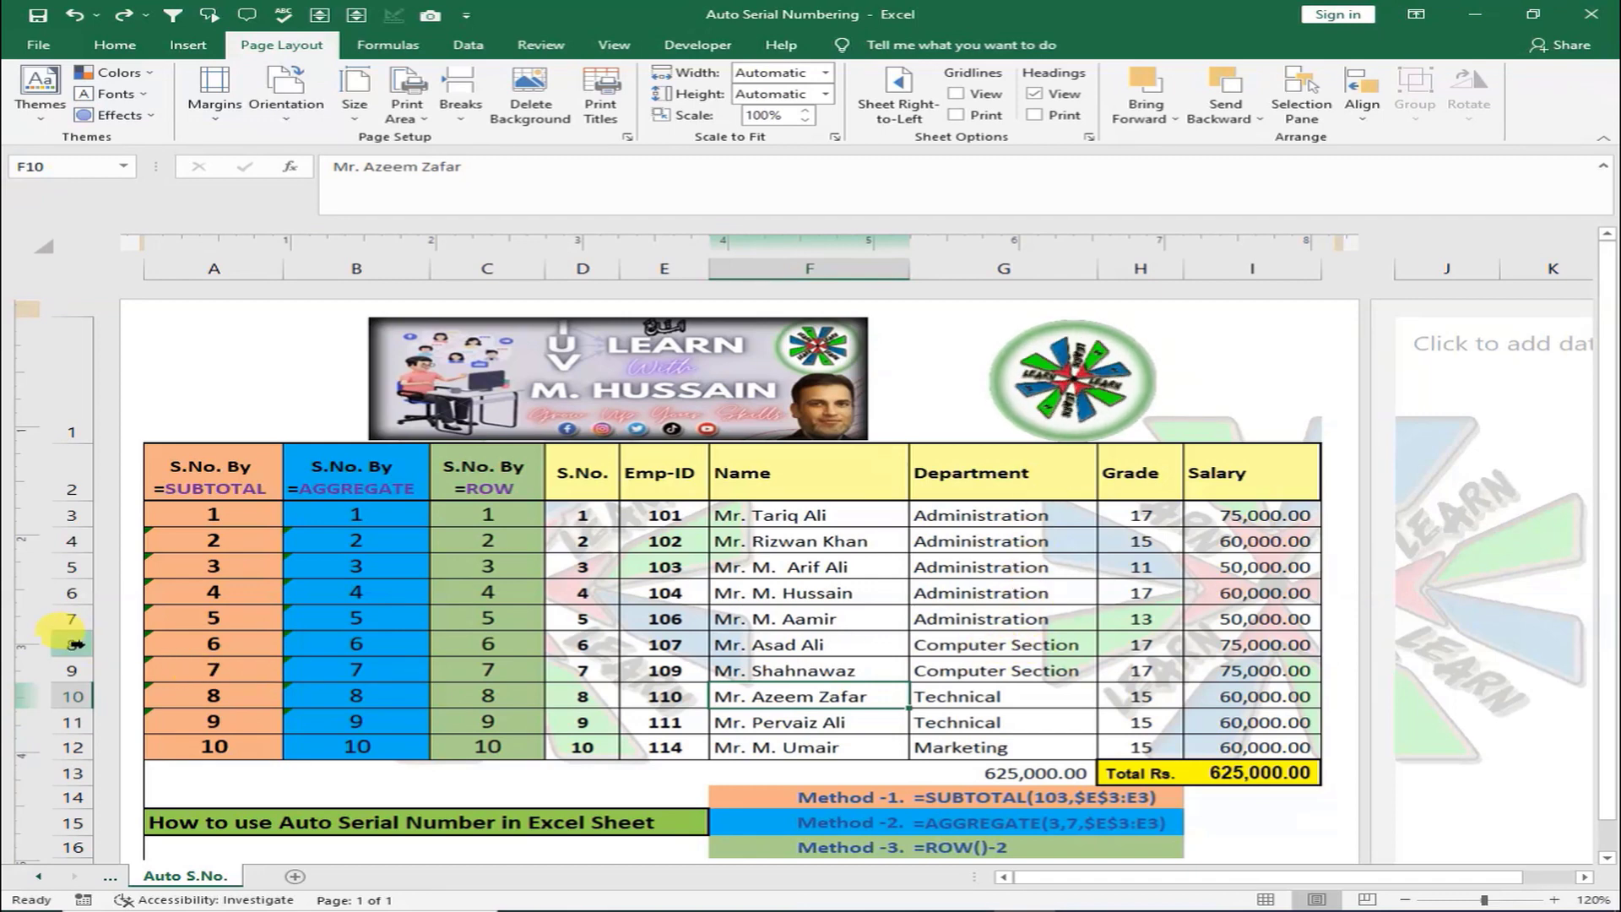
drag(72, 644, 84, 752)
right_click(82, 700)
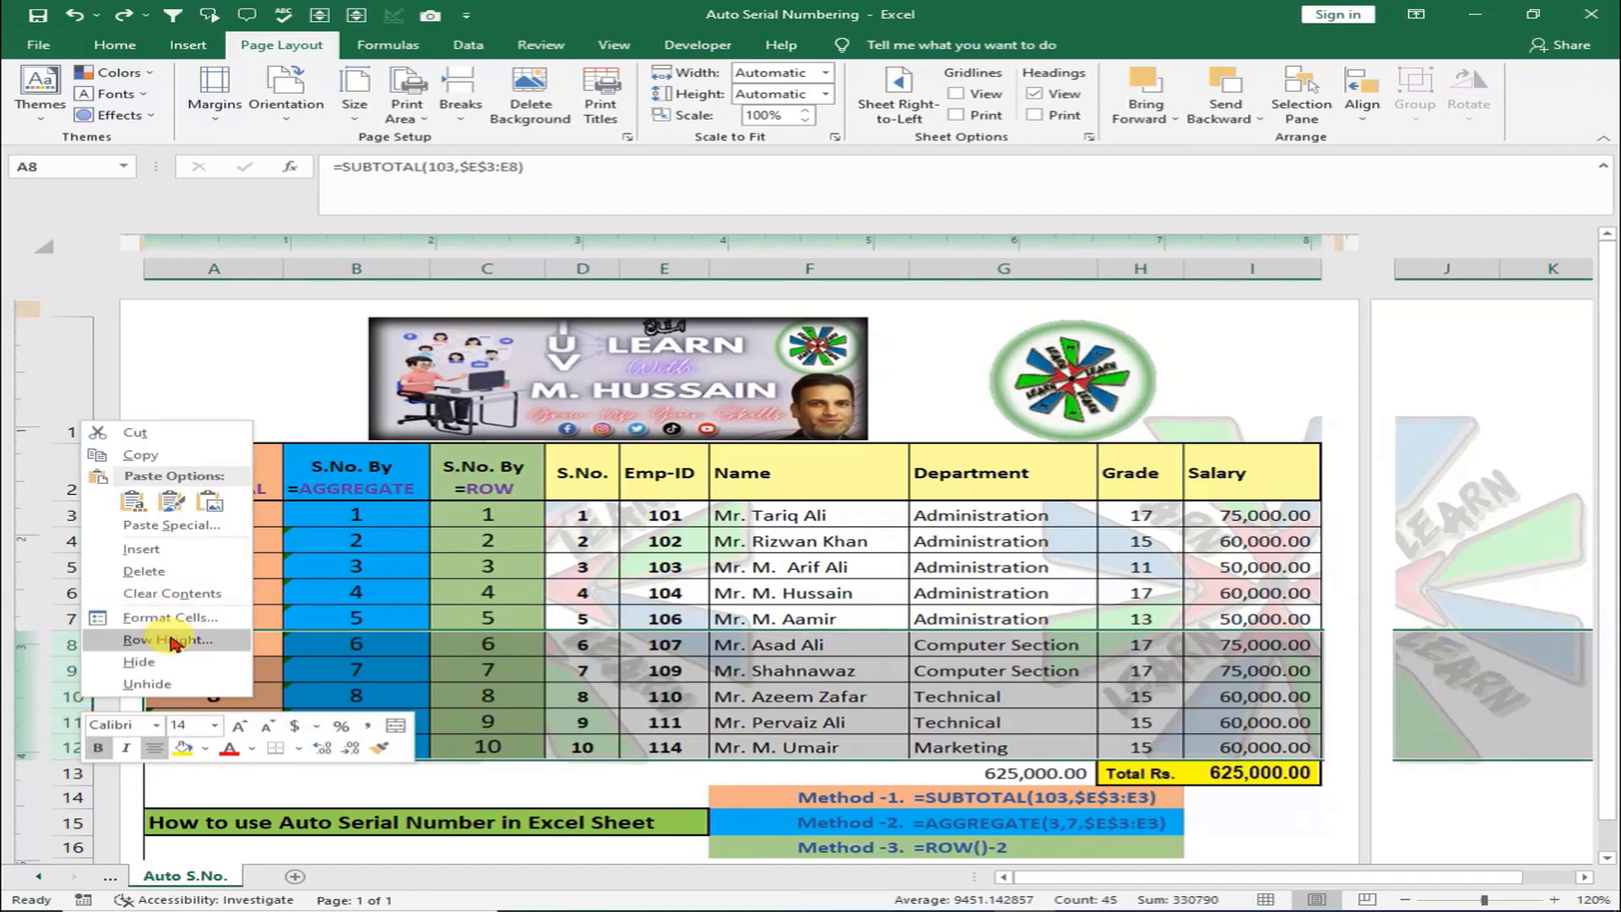
click(167, 661)
click(1276, 646)
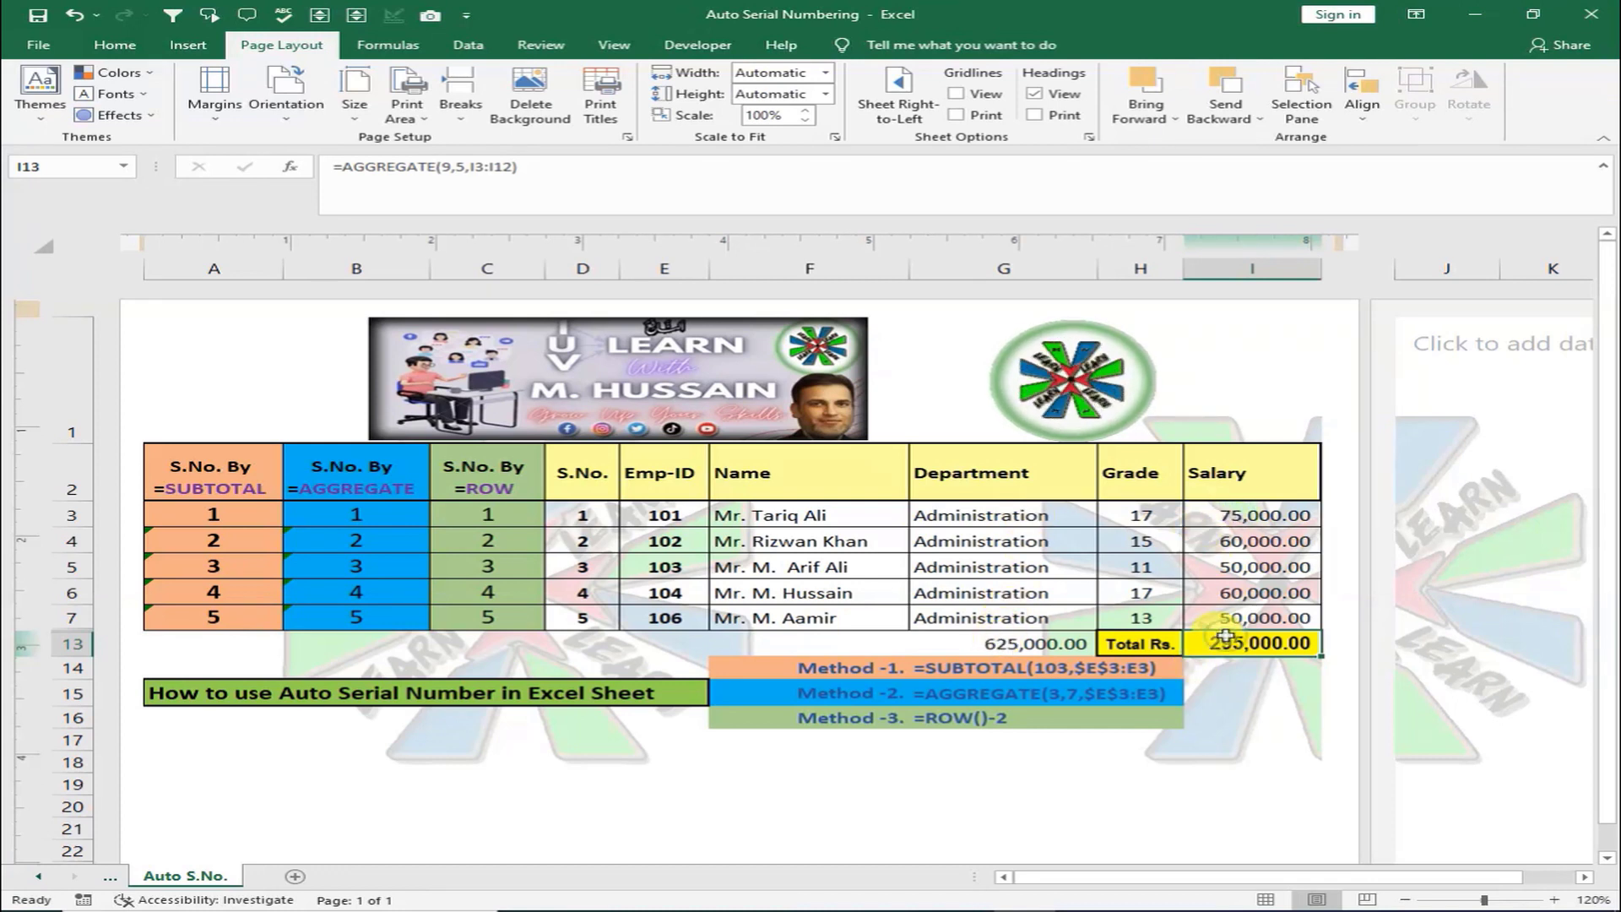
click(1028, 647)
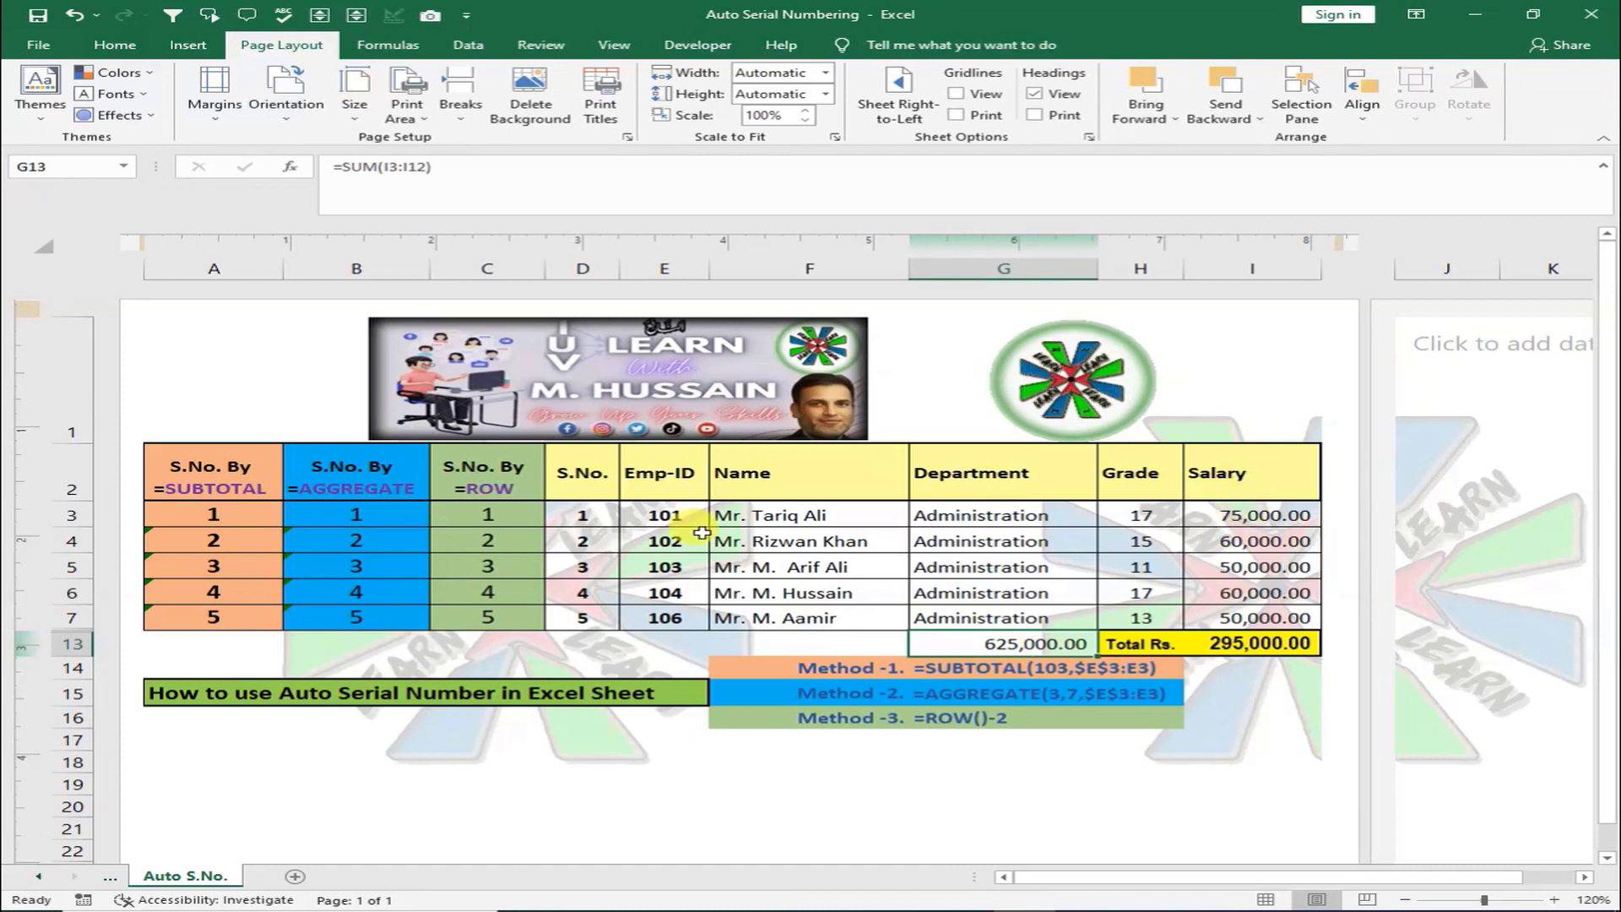
click(1257, 644)
click(1250, 694)
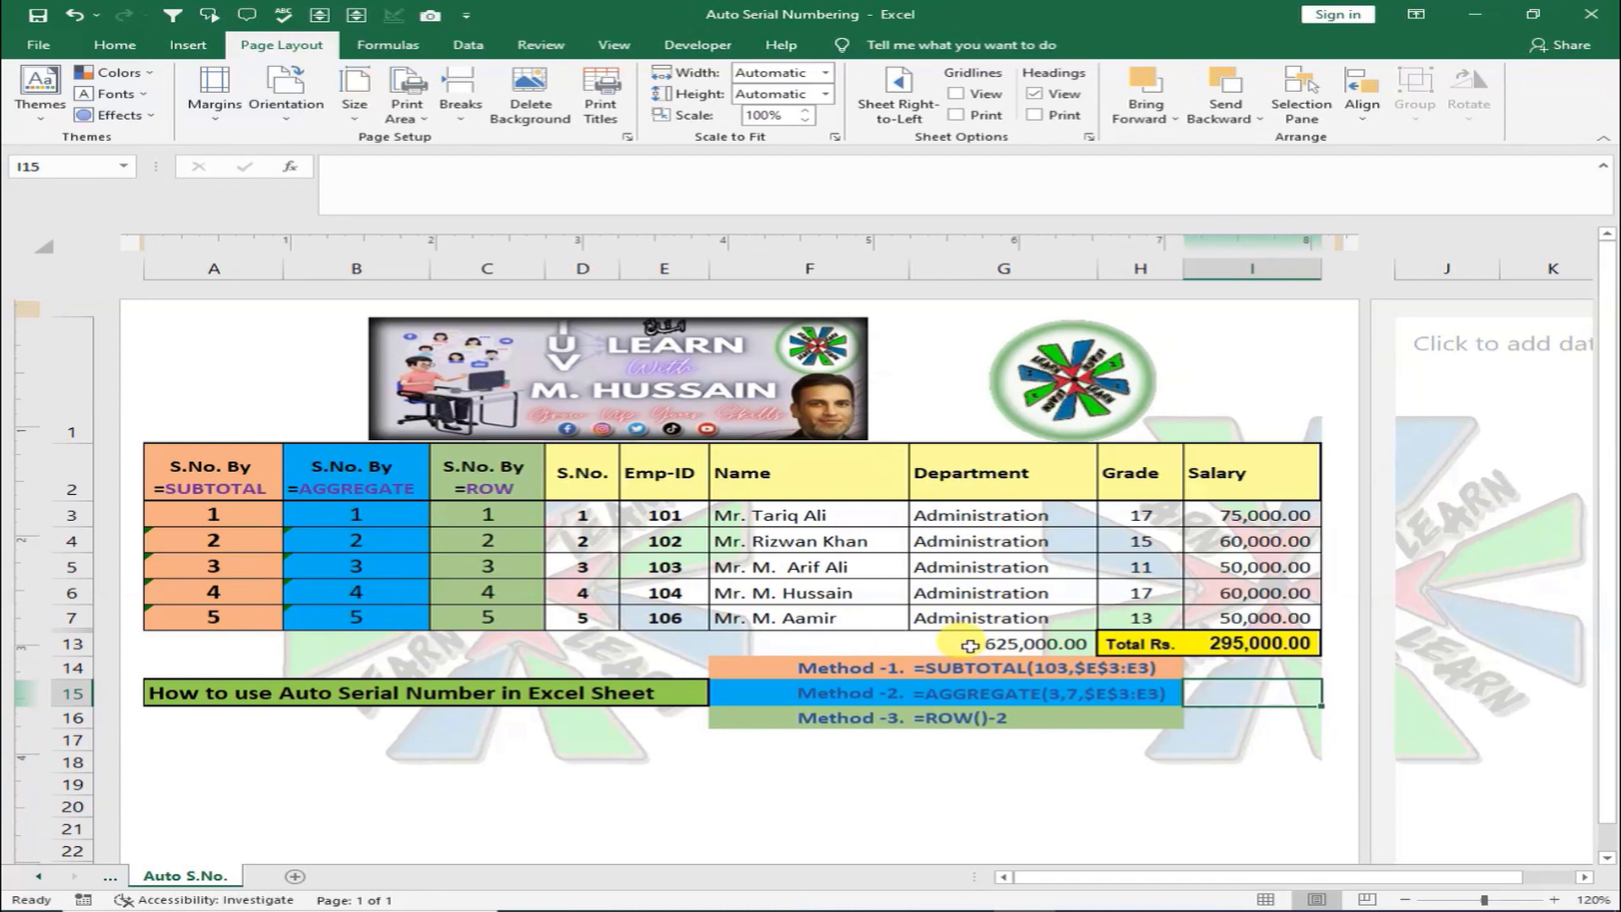
key(ctrl+z)
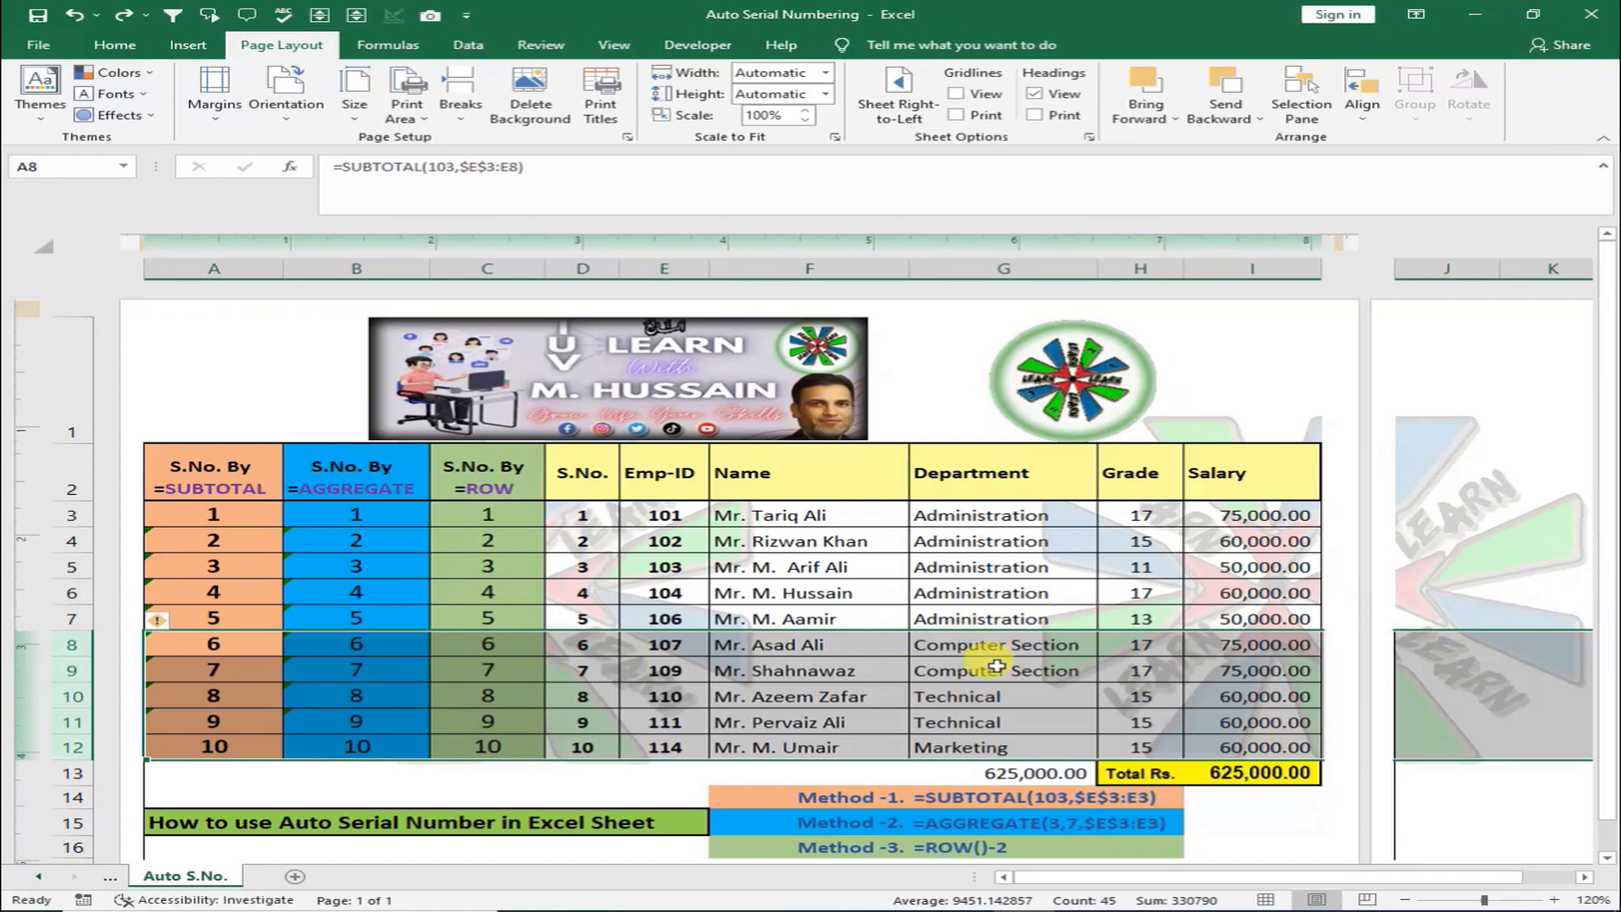
click(971, 671)
click(1254, 777)
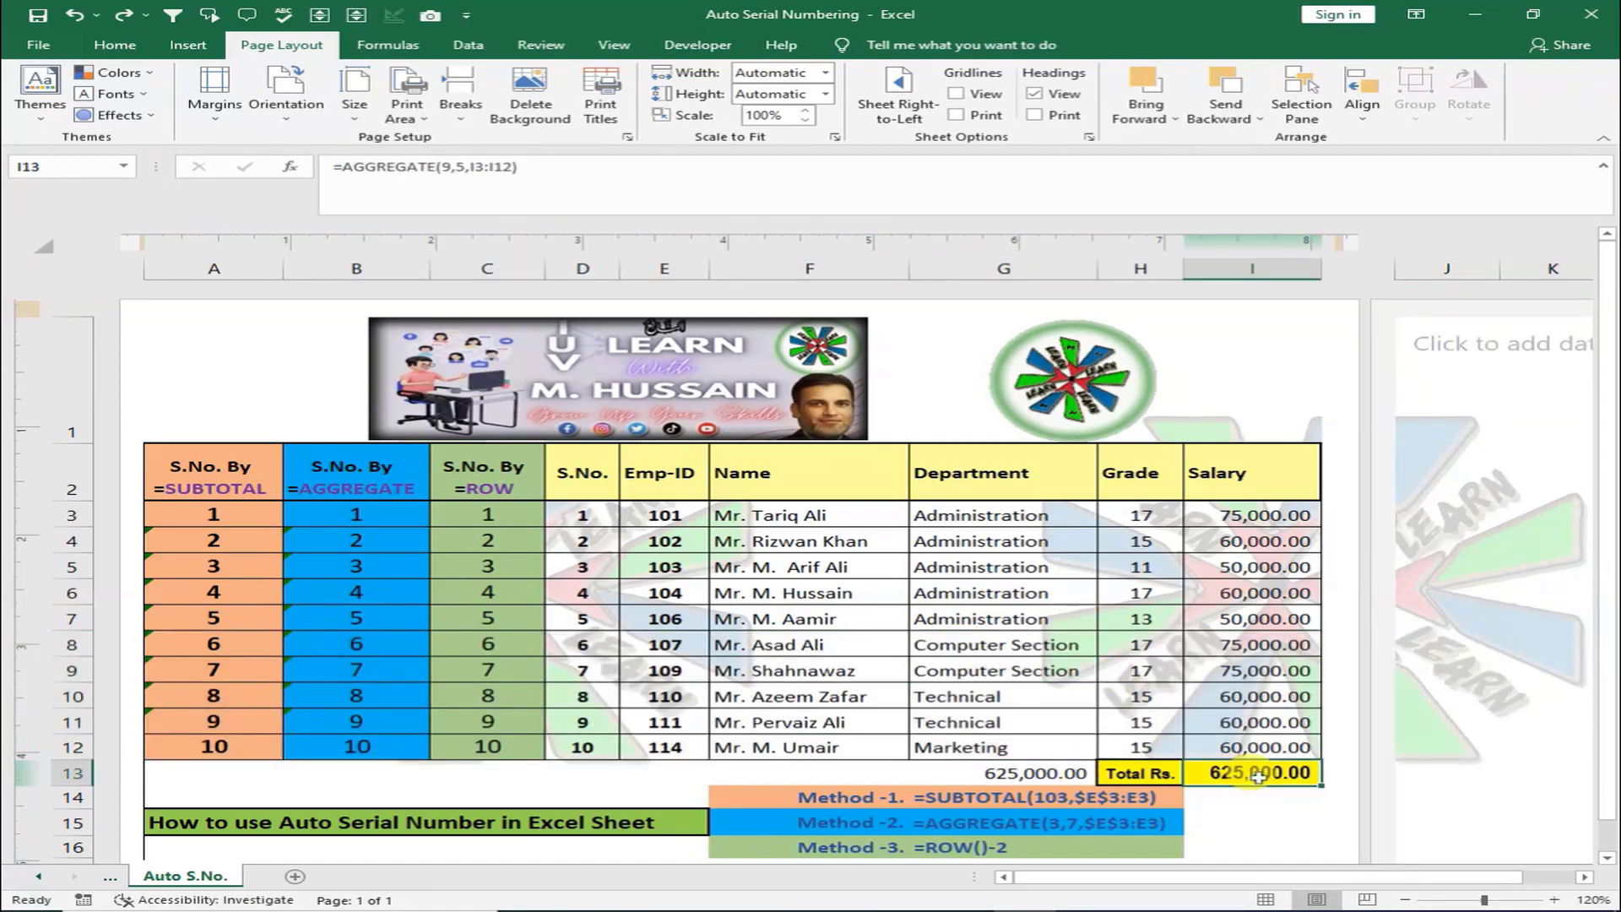